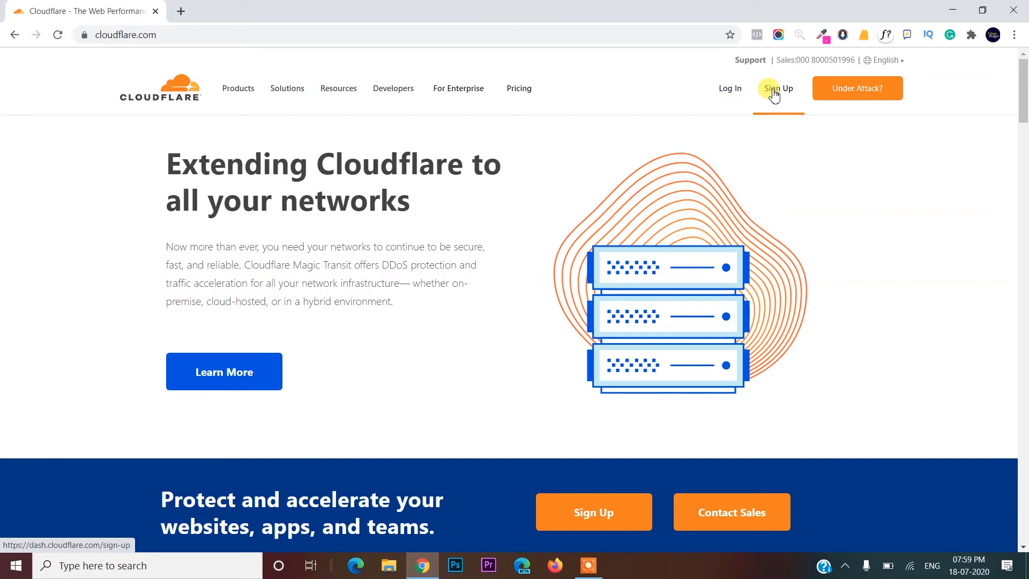
- Log in to Cloudflare with the account email and password
left_click(730, 94)
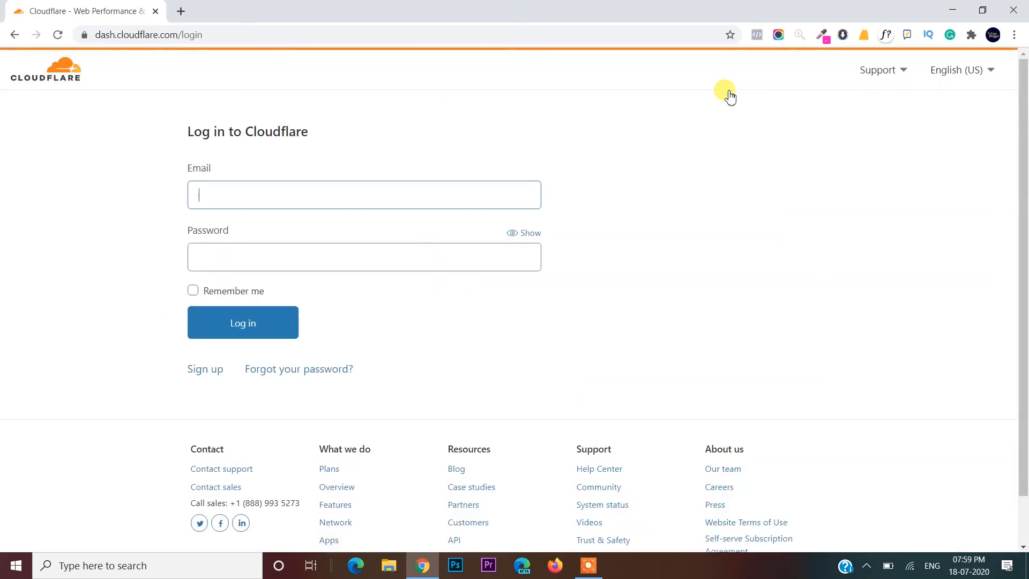
left_click(388, 194)
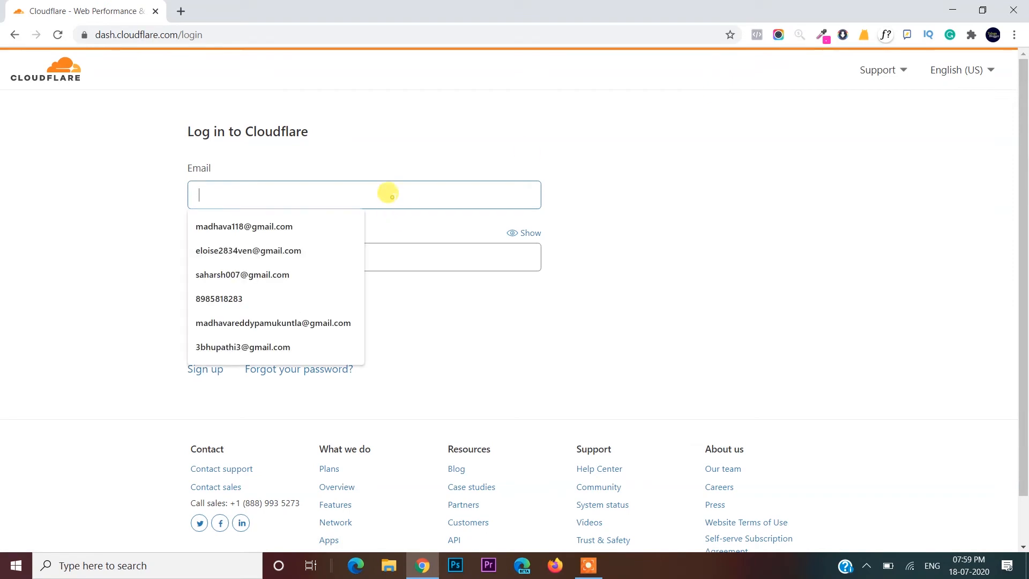
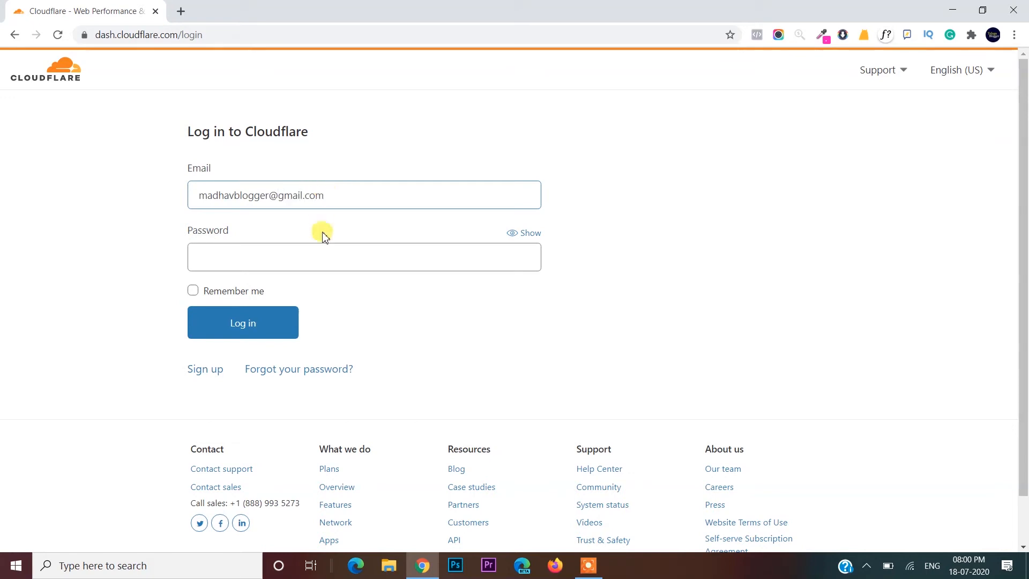
type("•••")
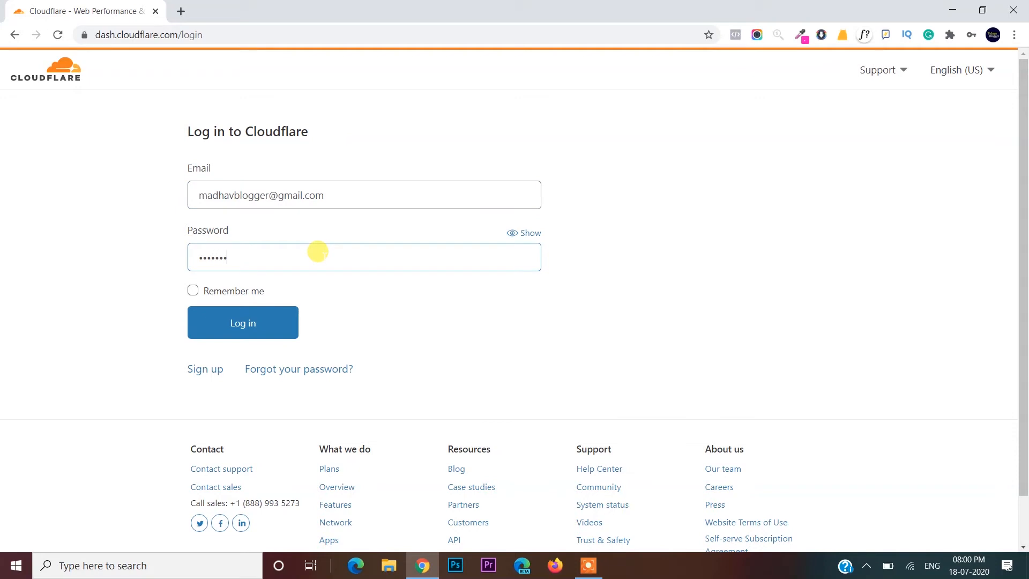
key("Return")
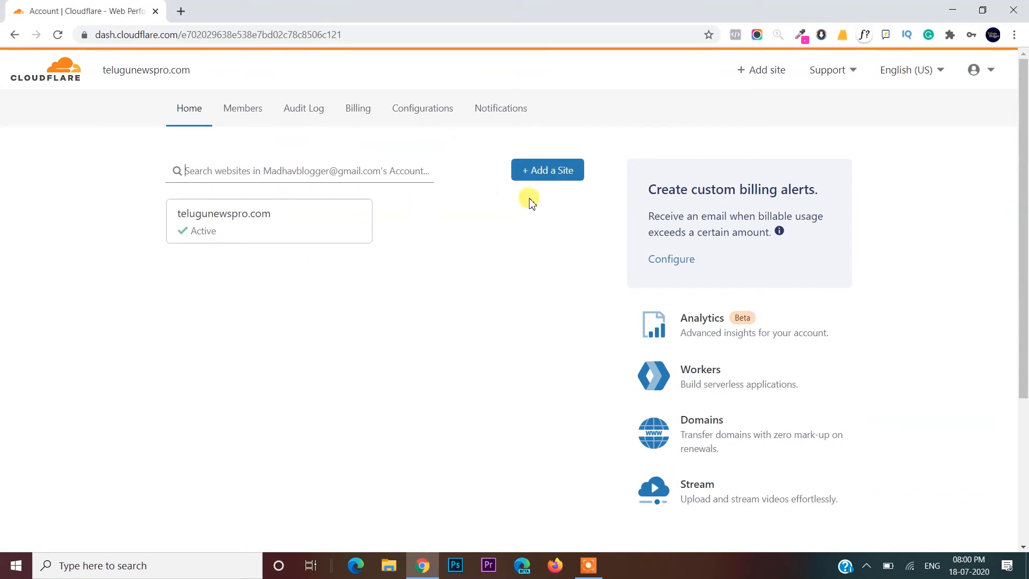
left_click(539, 169)
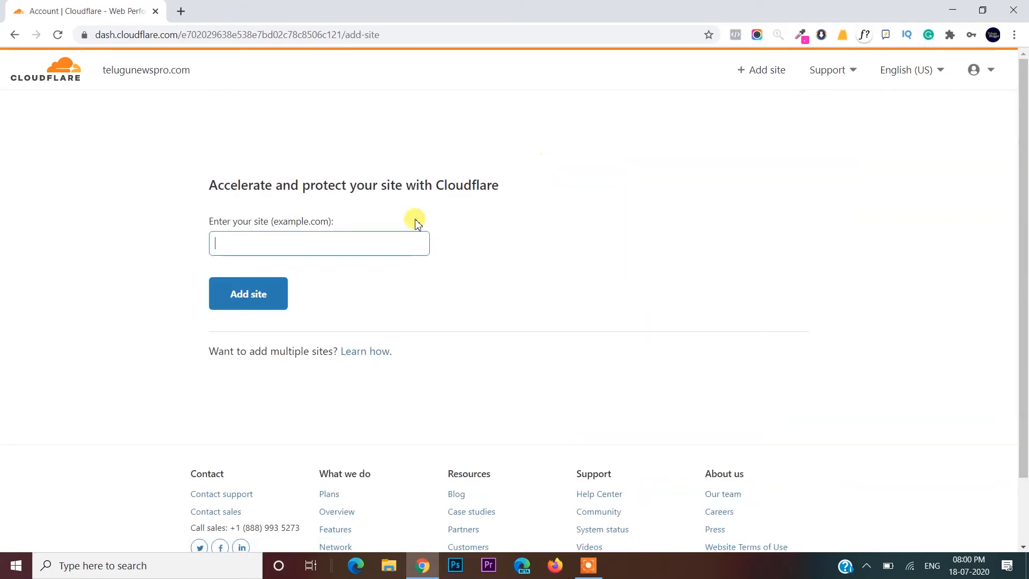
- Enter digitalmarketingonline.co, check the site in a new tab, and add it to Cloudflare
left_click(375, 241)
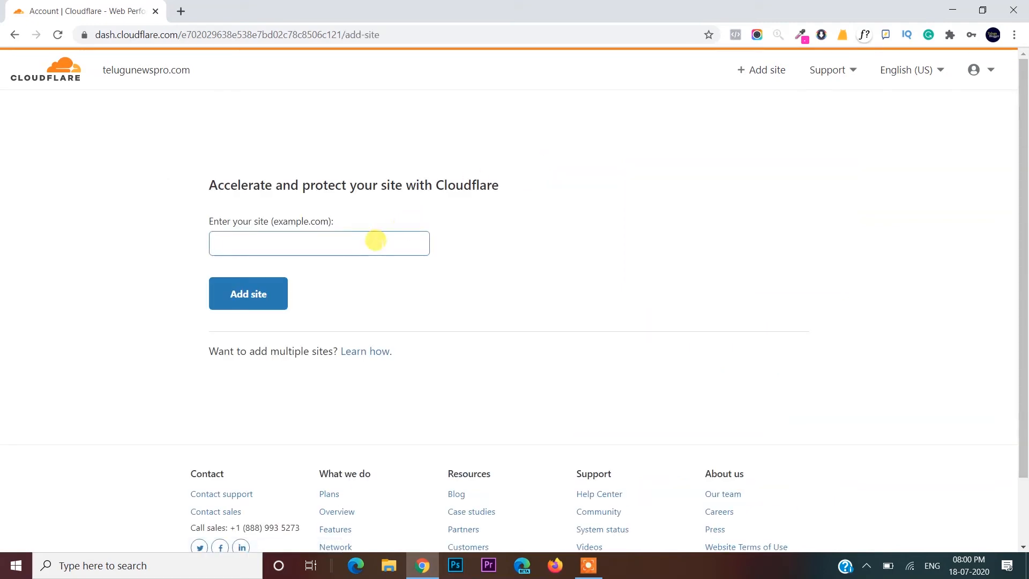
type("digi")
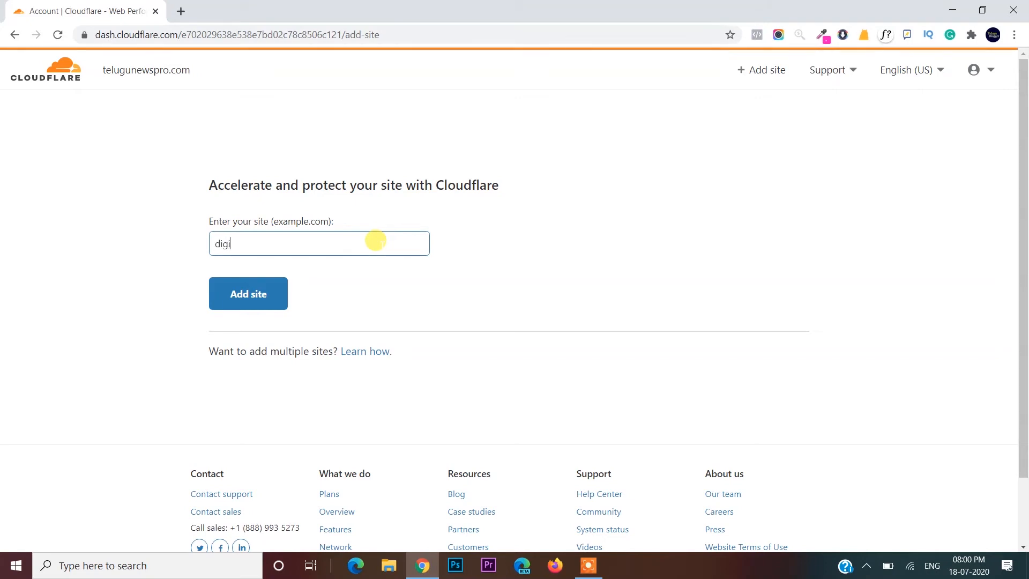
type("talmarketingon")
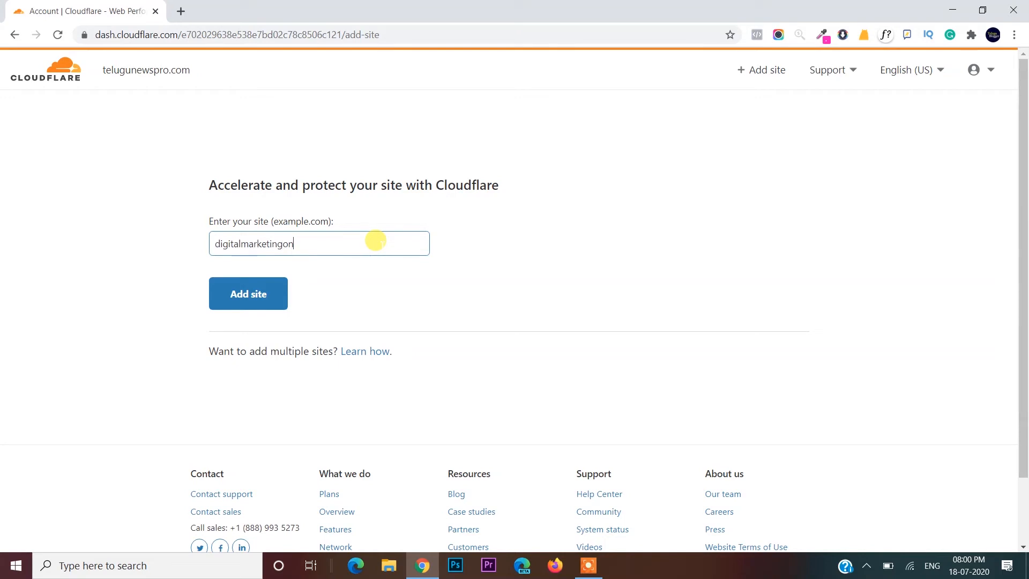
type("line.co")
key("ctrl+a")
key("ctrl+c")
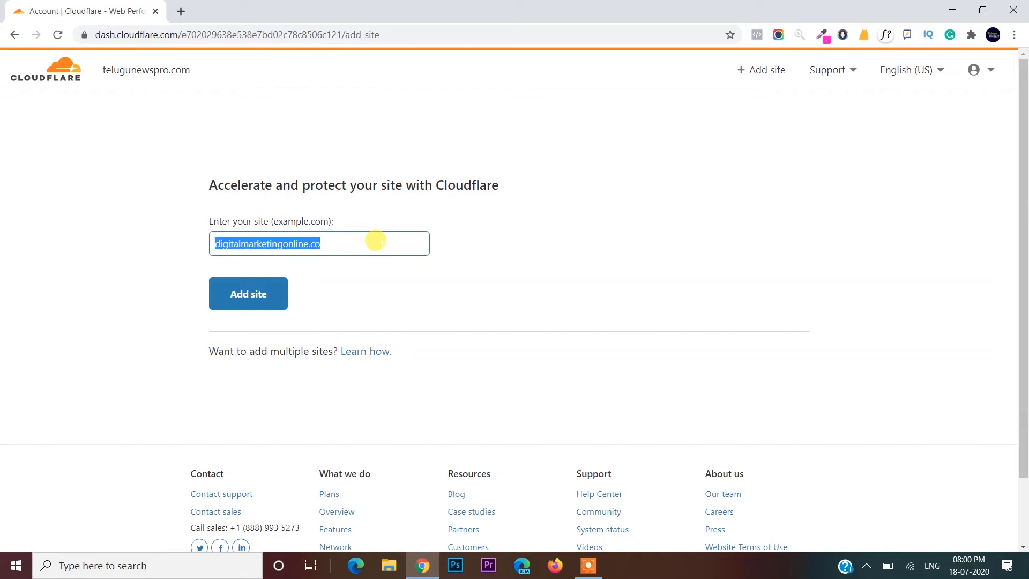
left_click(179, 11)
key("ctrl+v")
key("Return")
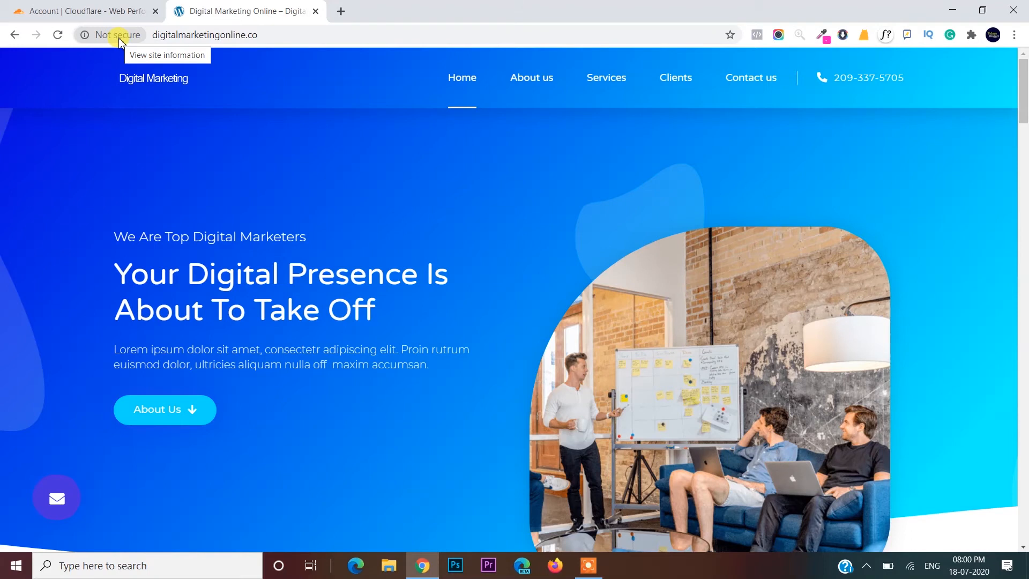
left_click(107, 11)
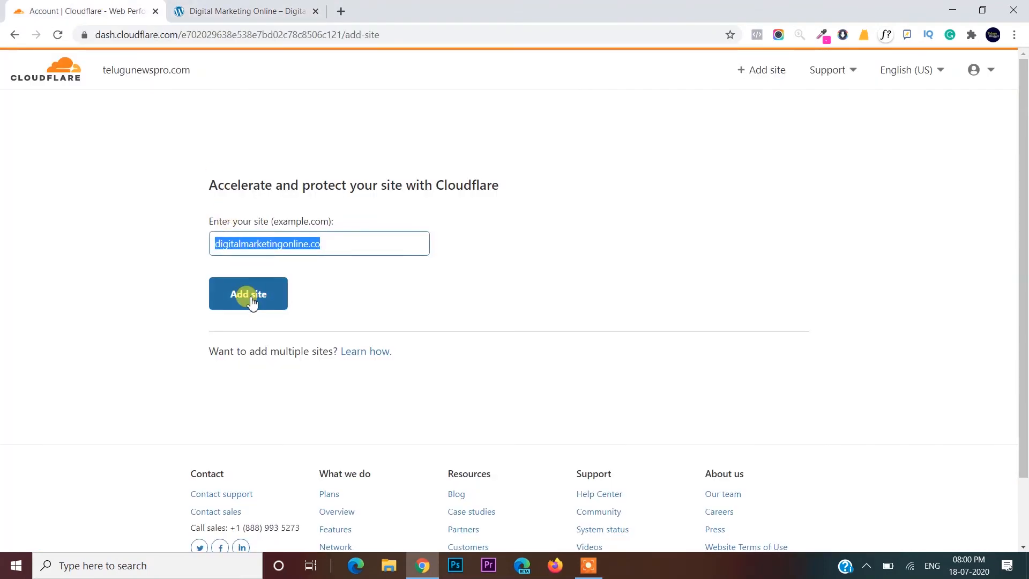
left_click(250, 298)
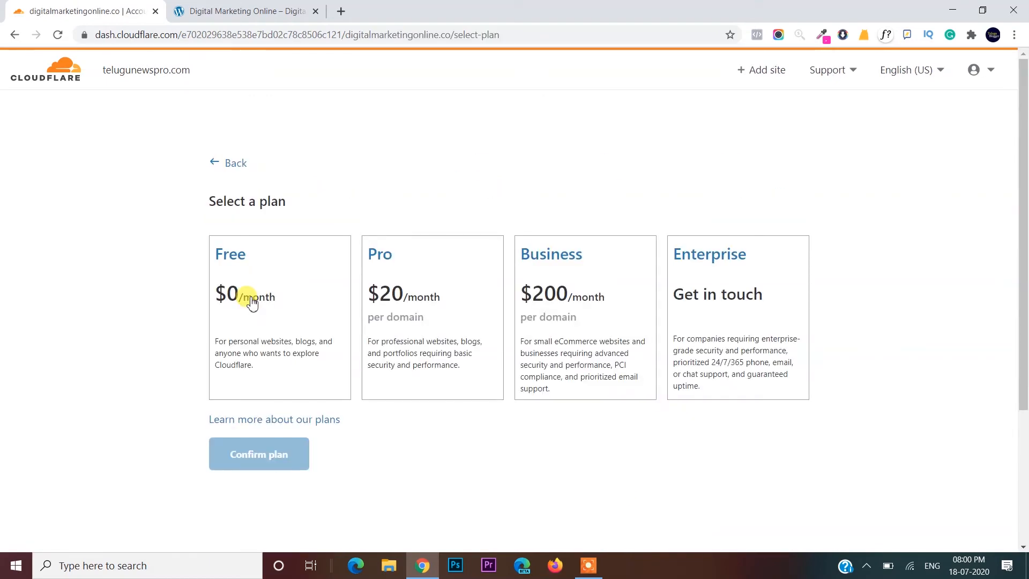
- Choose and confirm the Free plan for digitalmarketingonline.co
left_click(252, 302)
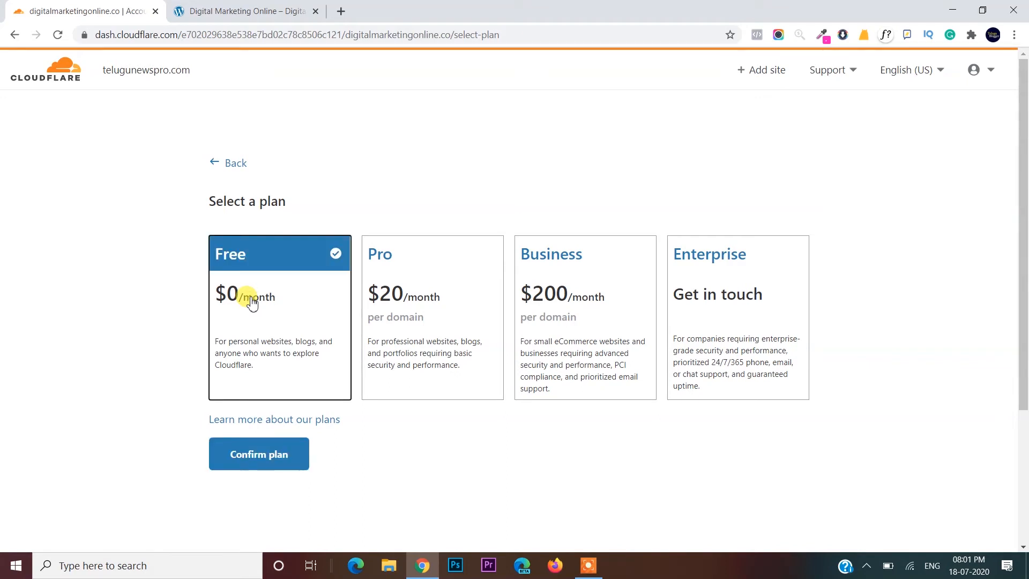
left_click(267, 455)
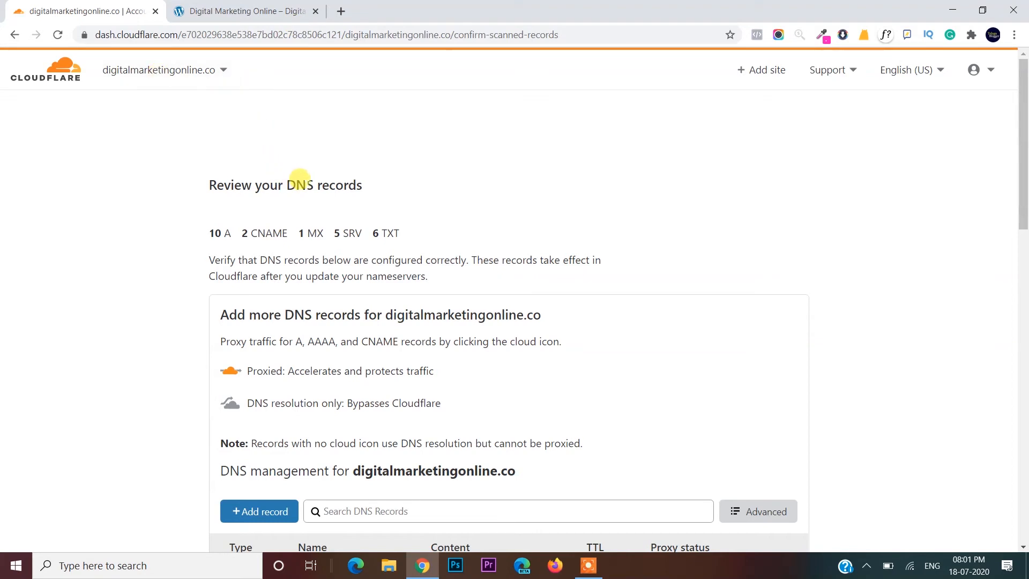
left_click(341, 11)
- Search Google for 'godaddy' and open the GoDaddy India website
type("god")
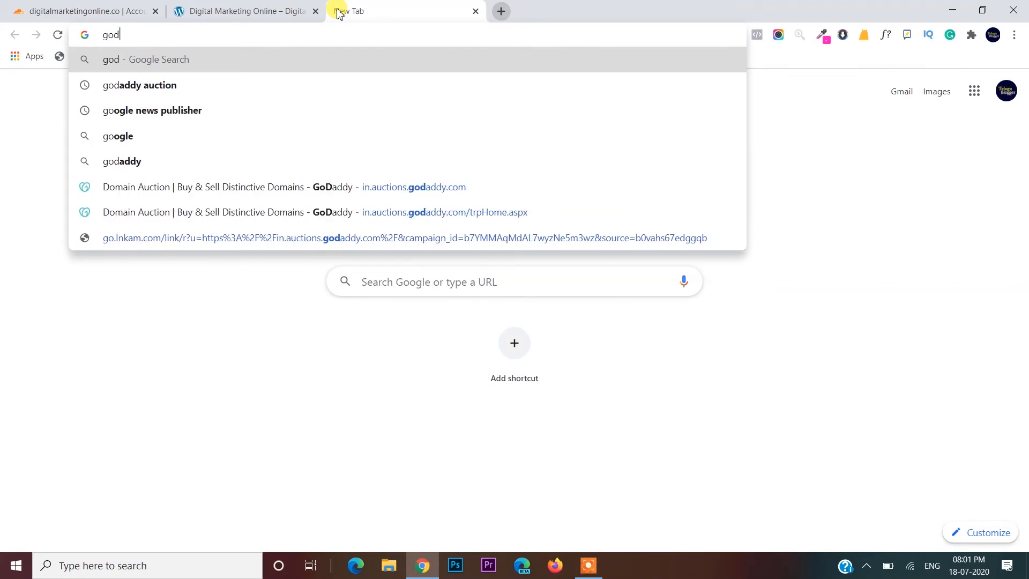
type("addy")
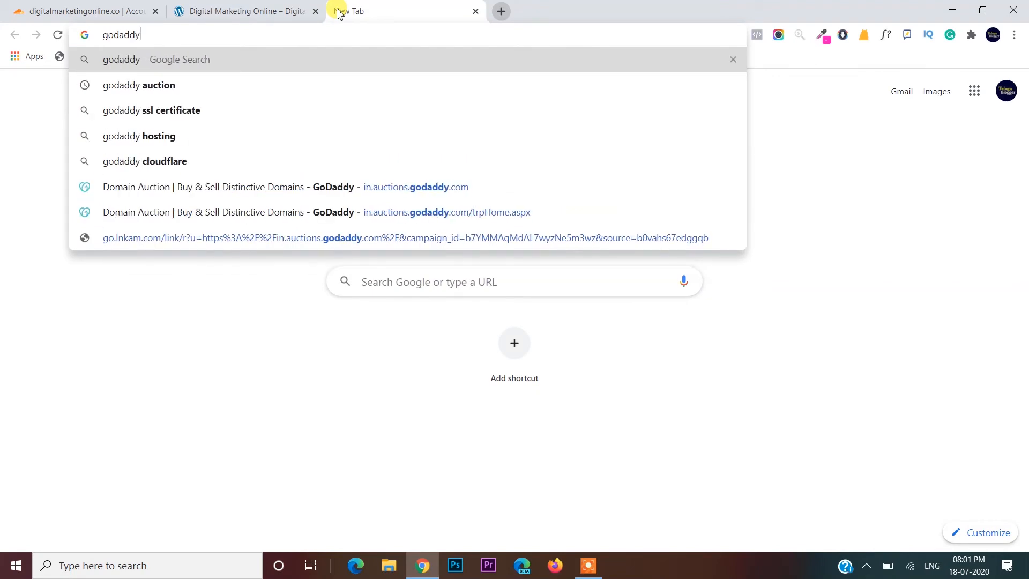
key("Return")
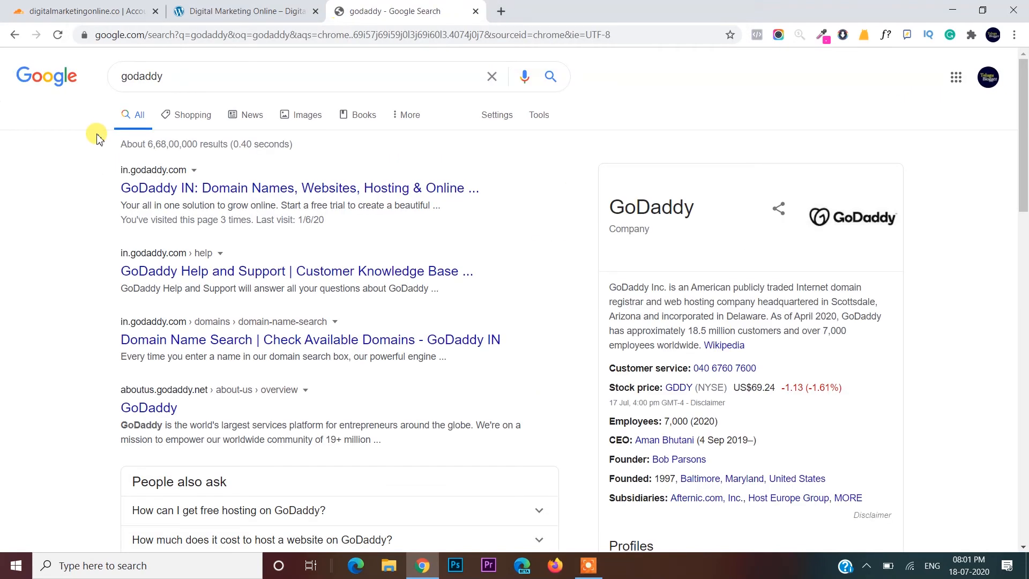
left_click(188, 189)
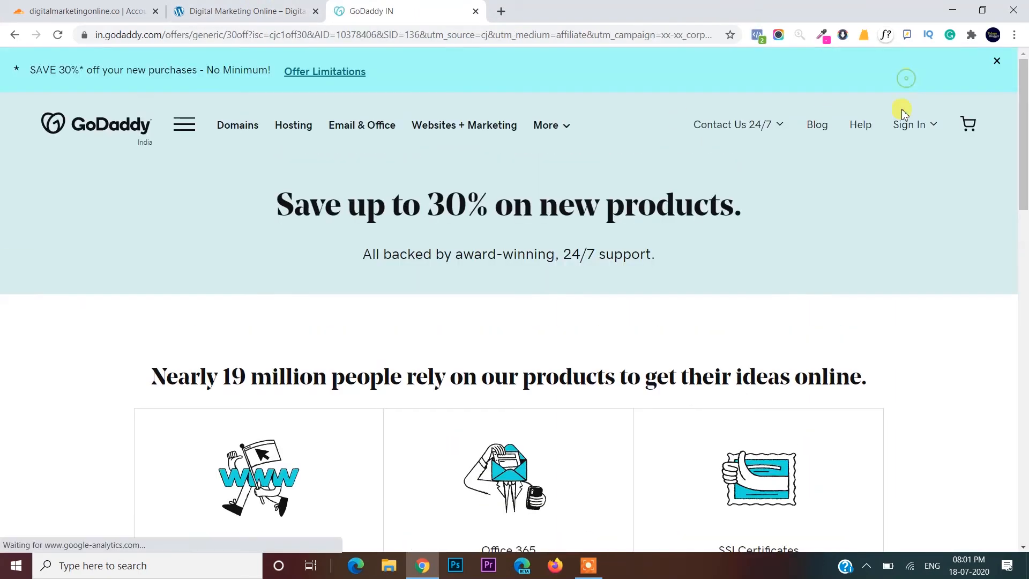
- Sign in to GoDaddy with the saved username and the account password
left_click(900, 125)
left_click(848, 284)
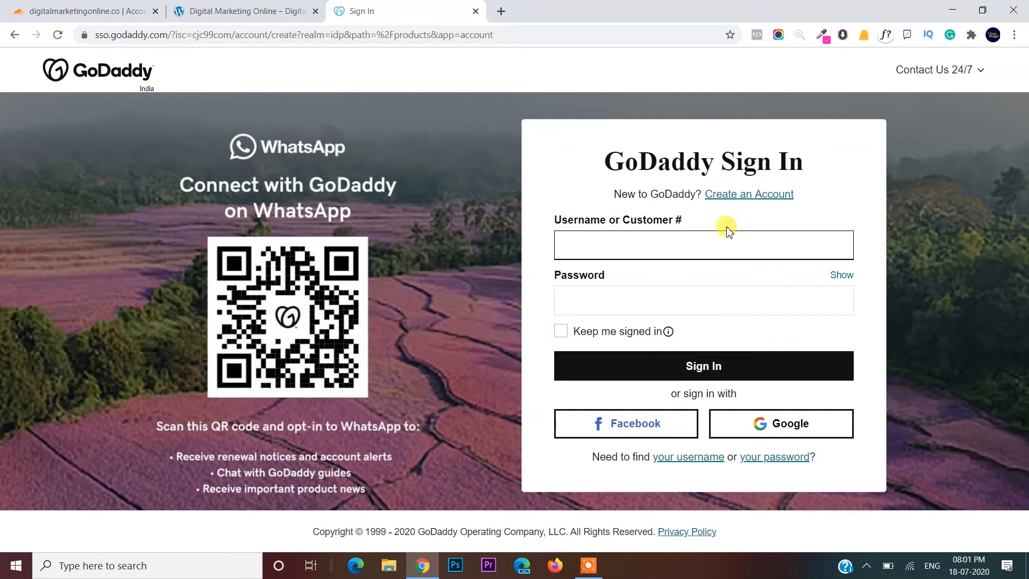
left_click(682, 233)
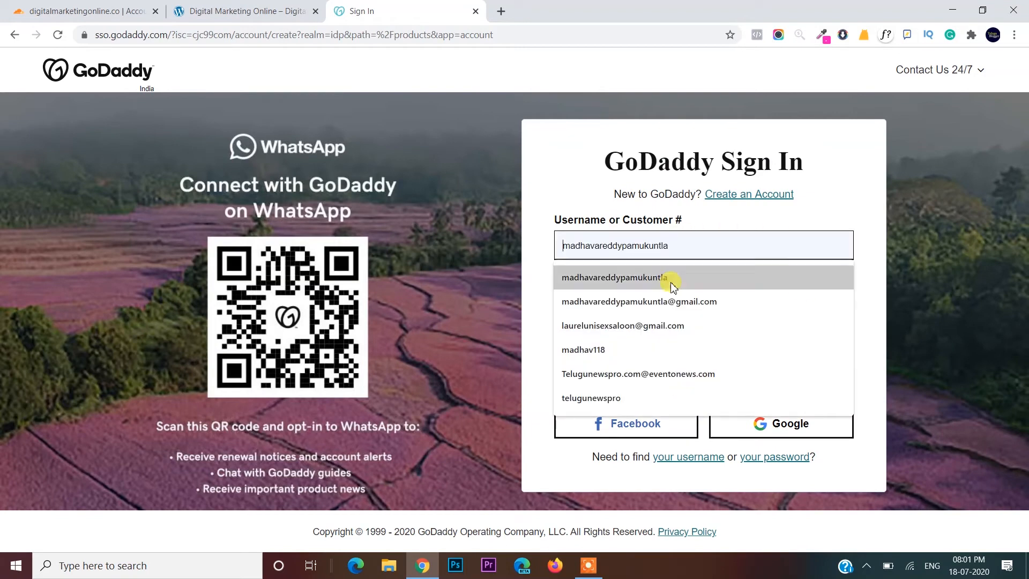
left_click(673, 287)
left_click(660, 290)
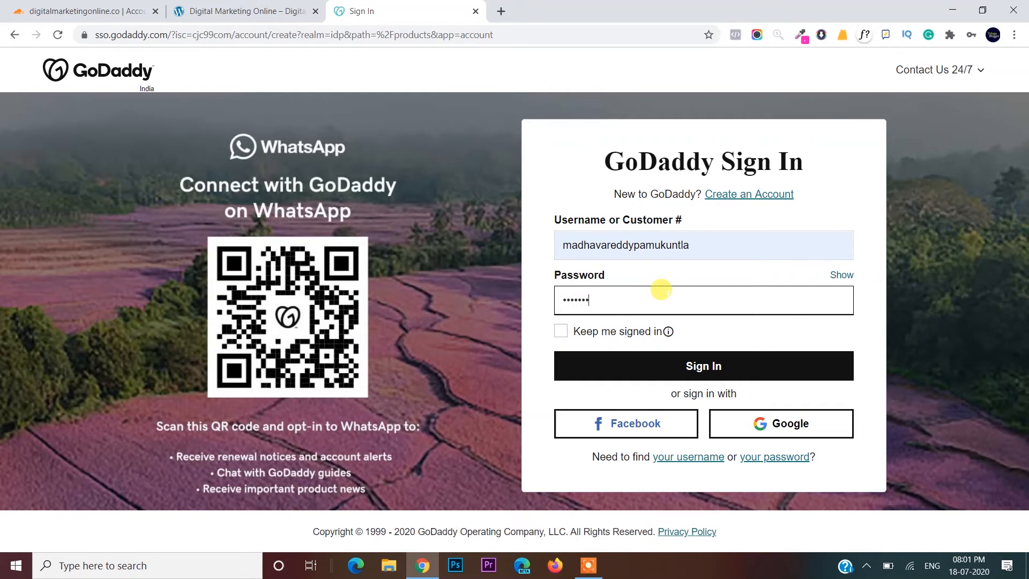
type("*")
key("Return")
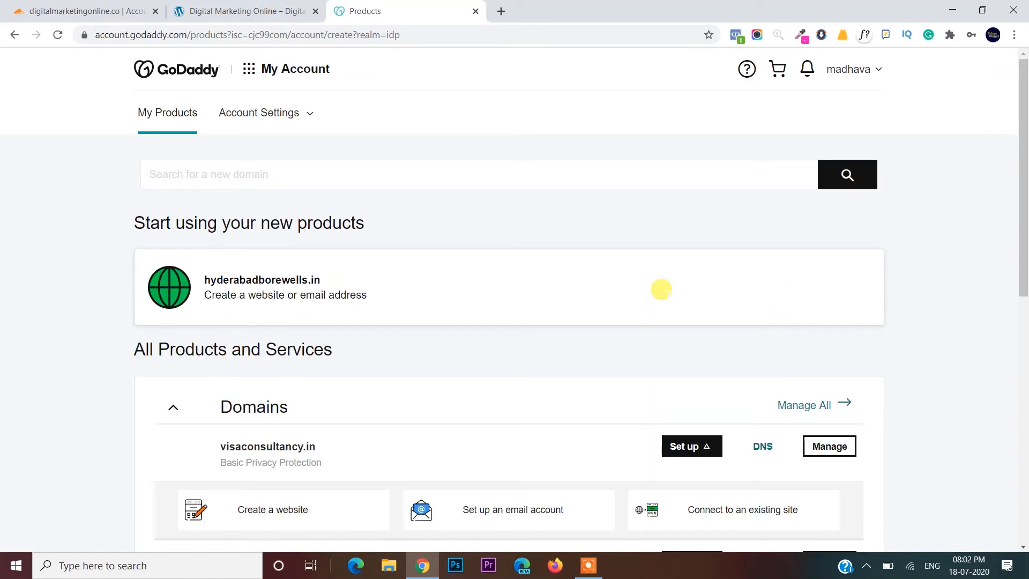
- Open the custom nameserver settings for digitalmarketingonline.co in GoDaddy
scroll(661, 290, "down", 5)
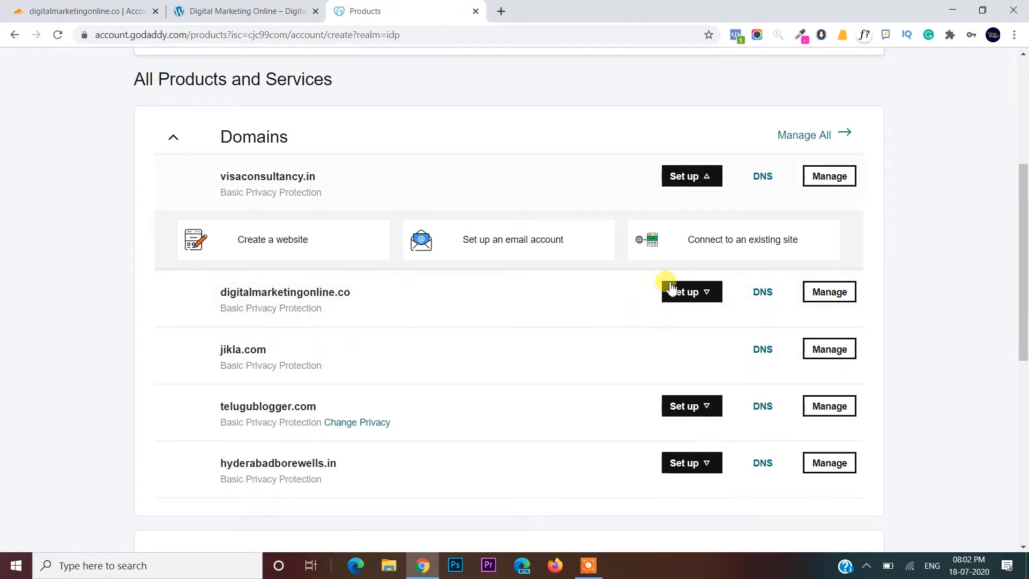
left_click(763, 293)
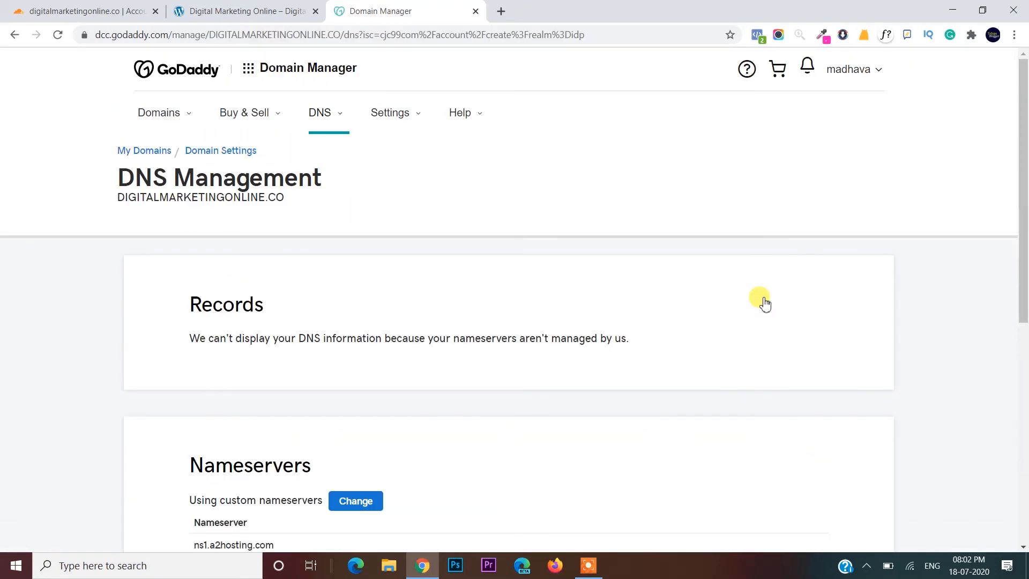
scroll(765, 303, "down", 5)
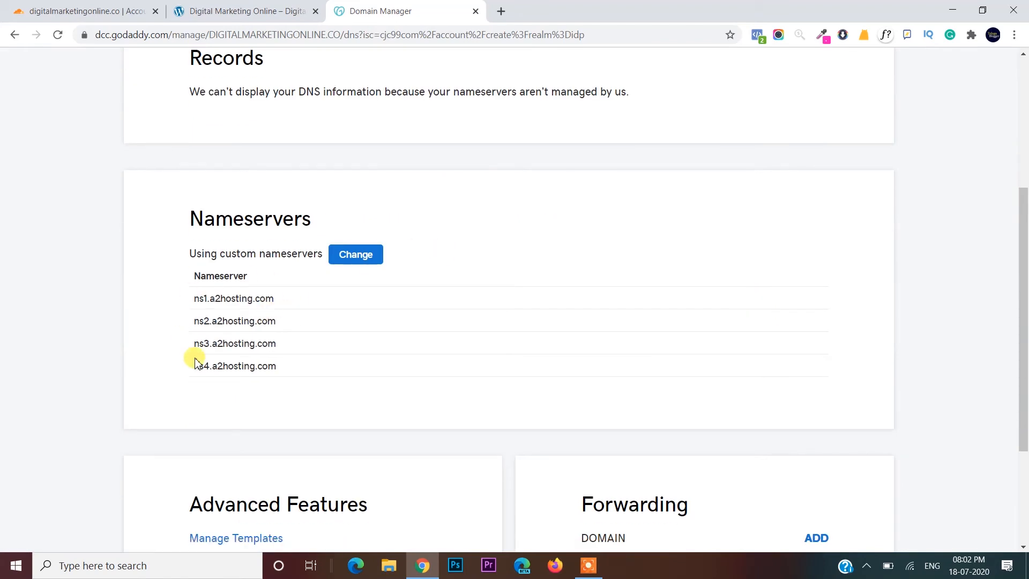
left_click(363, 266)
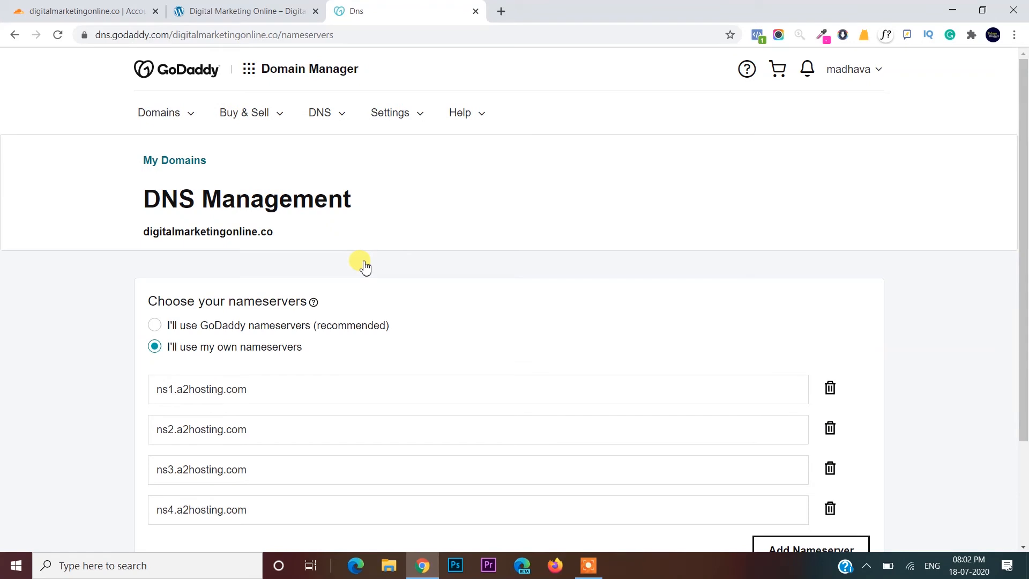
- Remove the ns4 and ns3.a2hosting.com nameservers, leaving ns1 and ns2
scroll(364, 266, "down", 1)
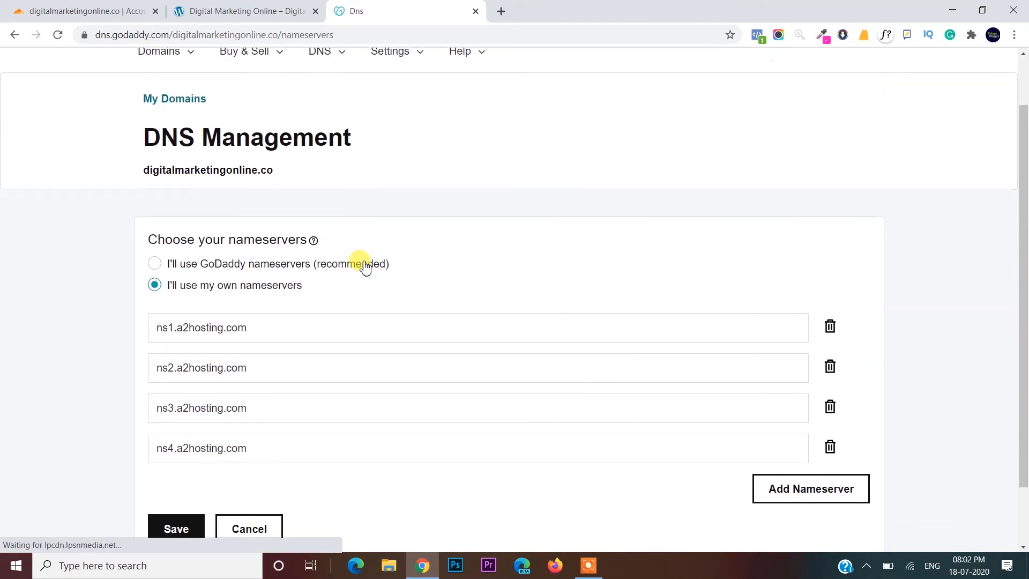
left_click(830, 446)
left_click(829, 407)
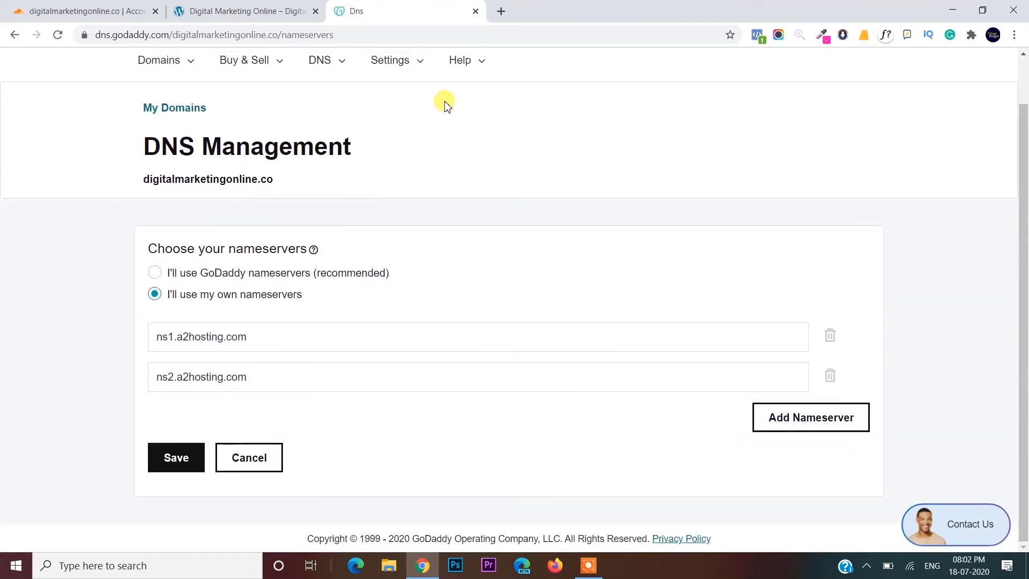
left_click(263, 4)
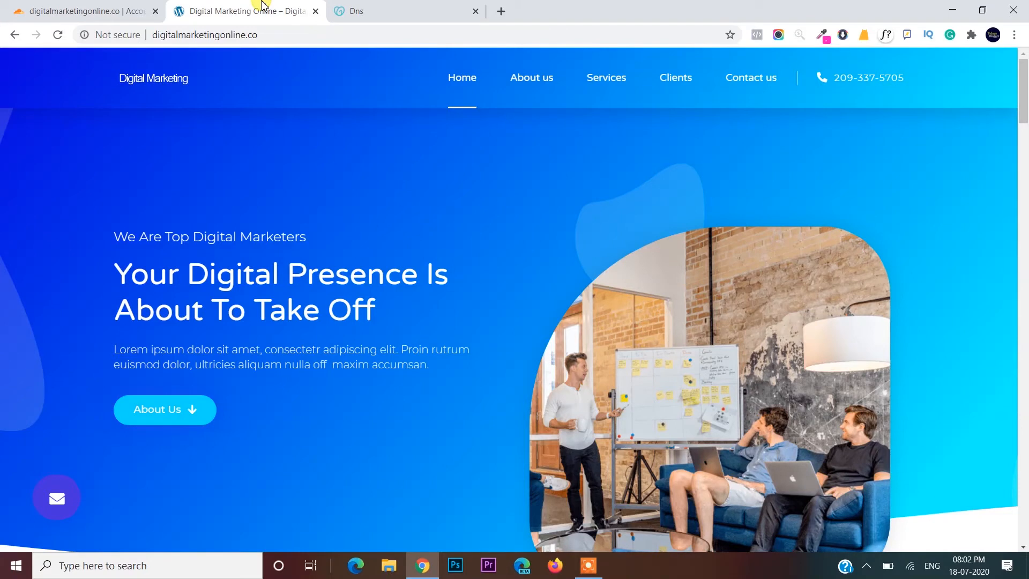
- Accept Cloudflare's scanned DNS records for digitalmarketingonline.co
left_click(76, 7)
scroll(456, 301, "down", 10)
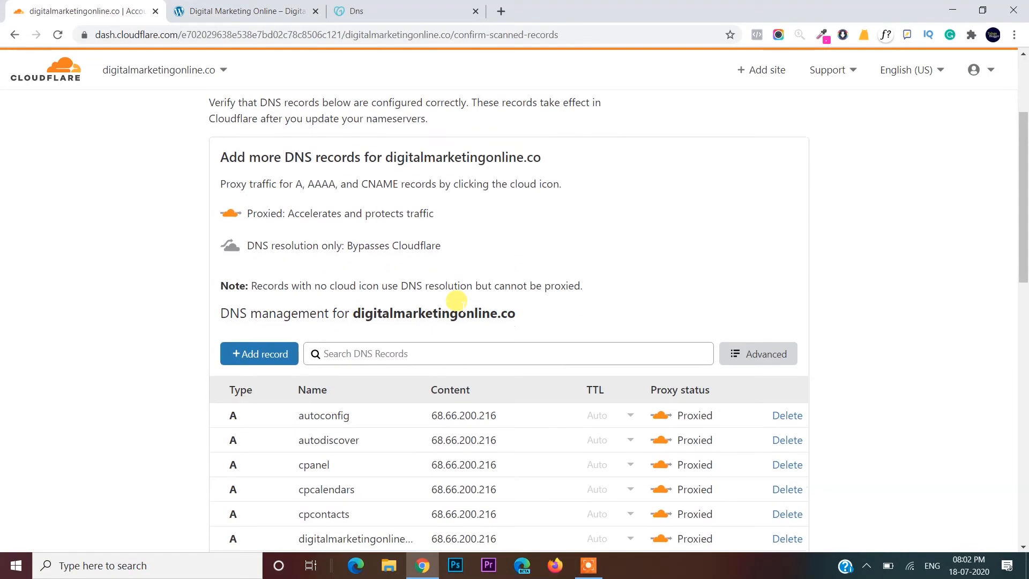
scroll(456, 301, "down", 3)
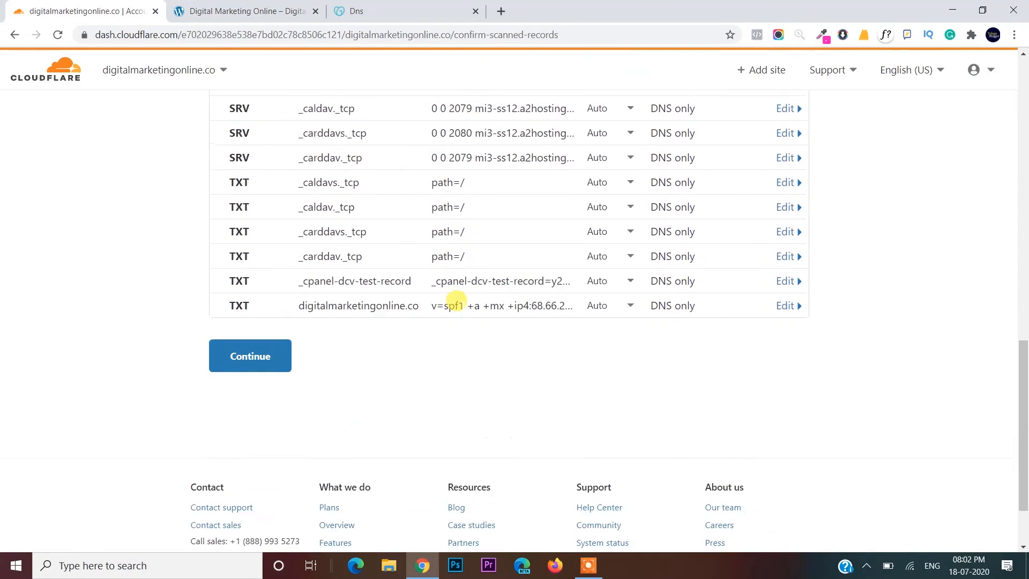
left_click(267, 346)
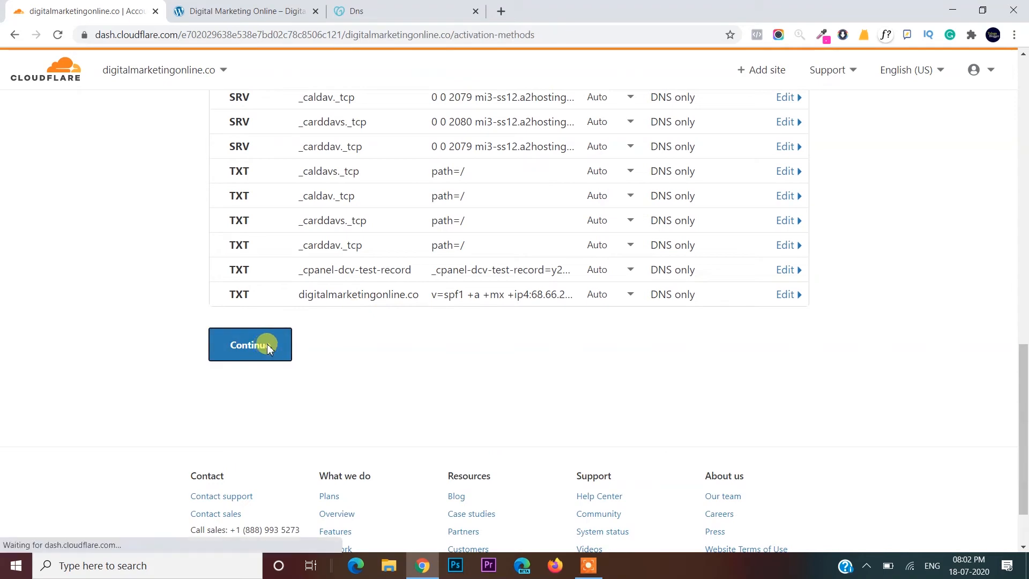
- Continue with the default method and select quincy.ns.cloudflare.com for copying
scroll(747, 334, "down", 2)
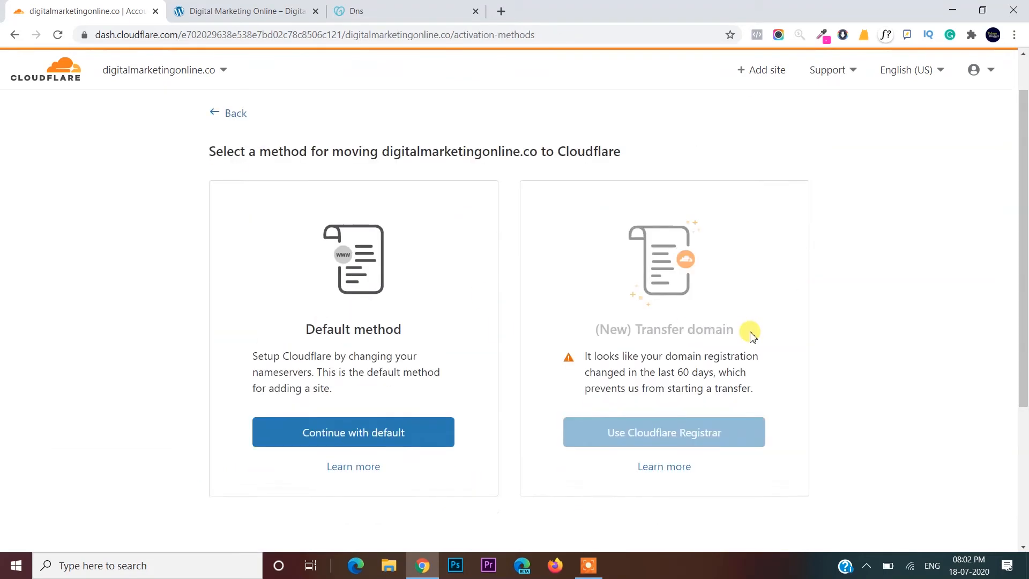
left_click(431, 372)
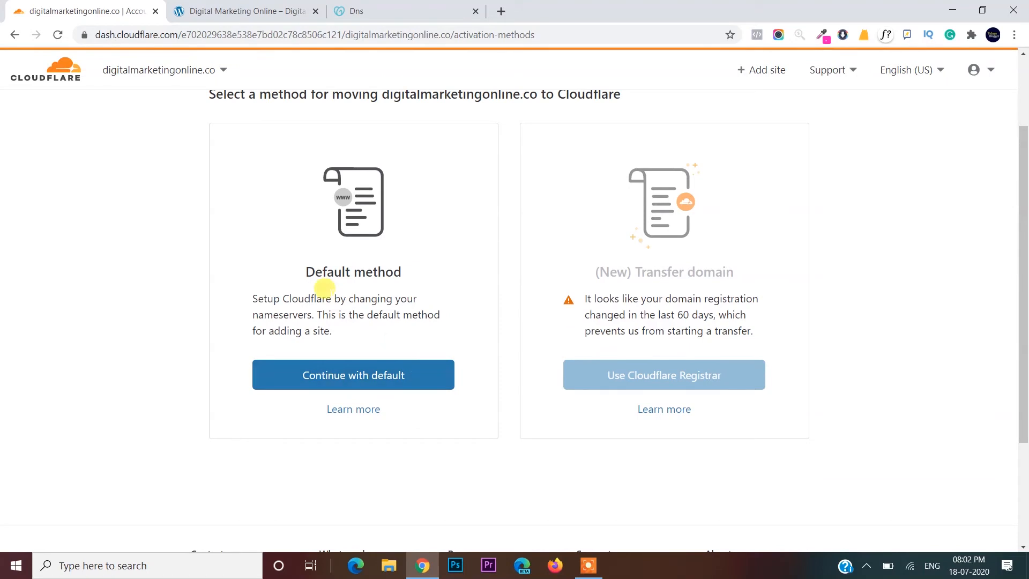
left_click(381, 378)
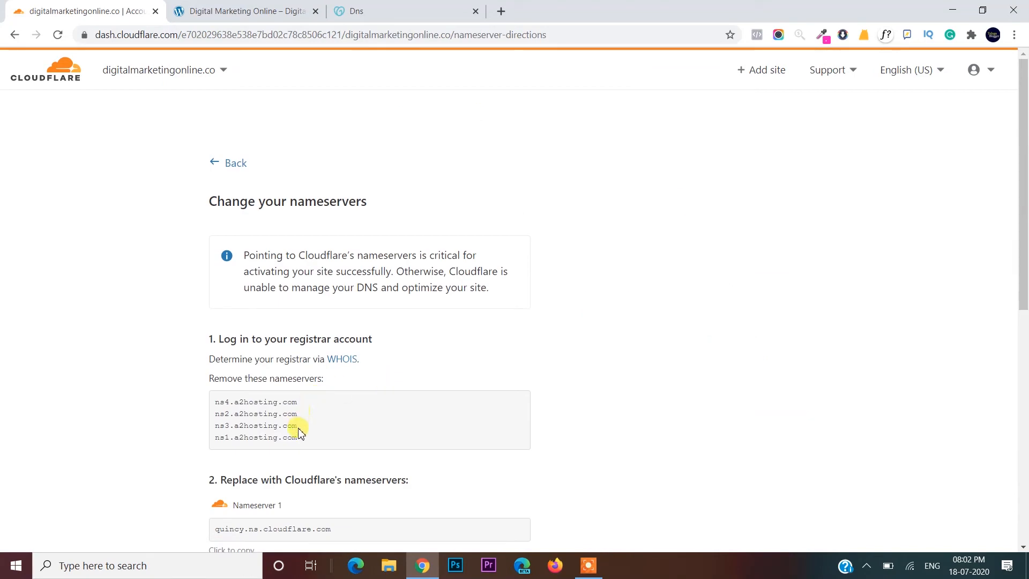
scroll(300, 441, "down", 3)
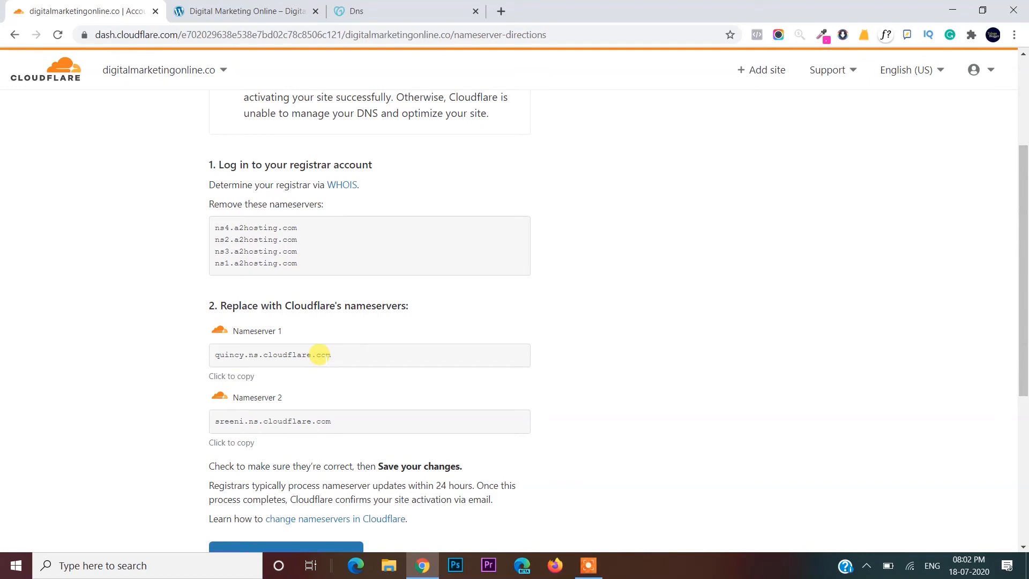
left_click_drag(325, 354, 213, 355)
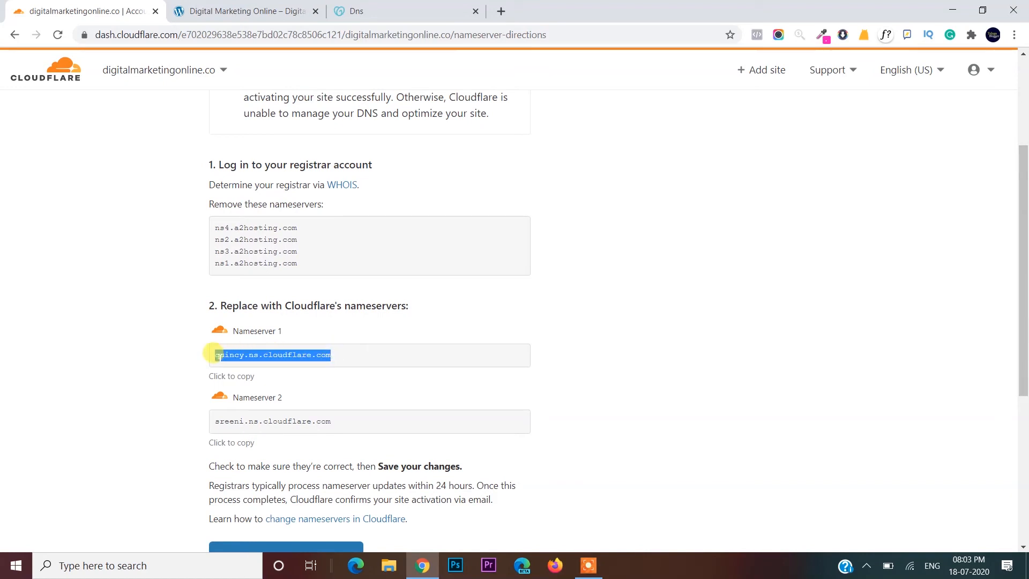
- Replace GoDaddy's Nameserver 1 with quincy.ns.cloudflare.com
left_click(367, 9)
left_click(275, 327)
key("ctrl+a")
key("BackSpace")
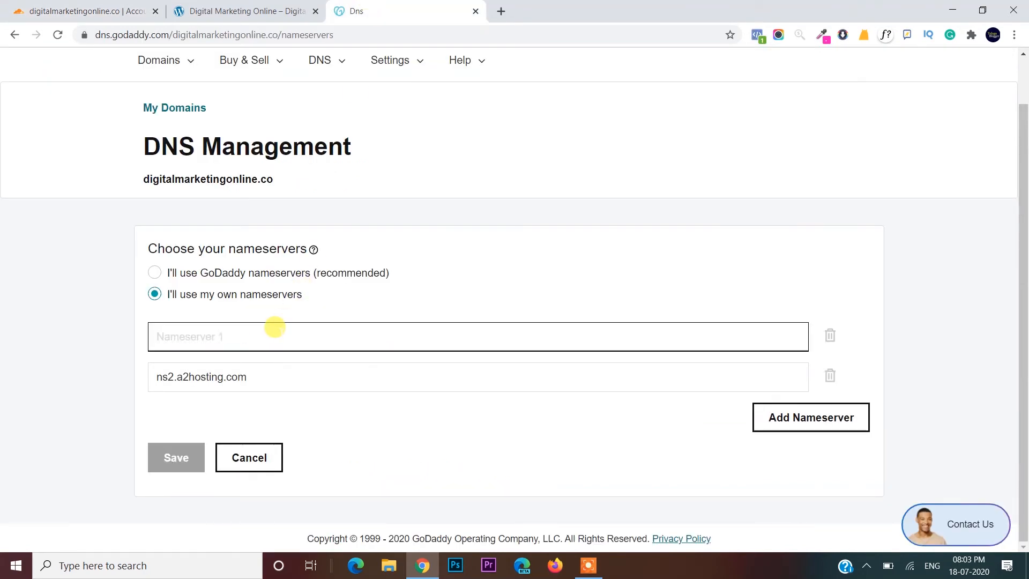
type("cpincy.ns.cloudflare.com")
- Replace Nameserver 2 with sreeni.ns.cloudflare.com and save the nameservers
left_click(251, 7)
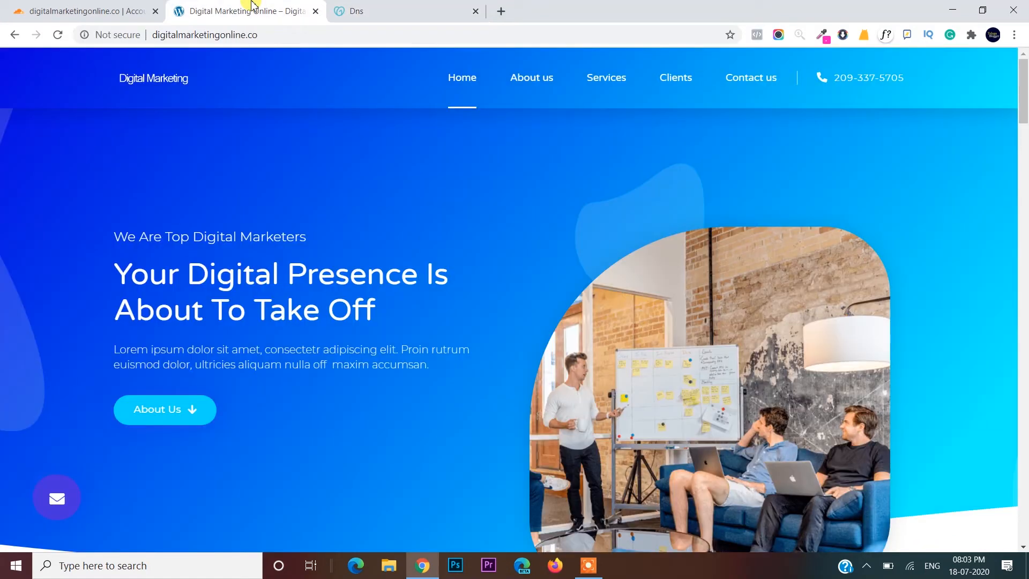
left_click(117, 9)
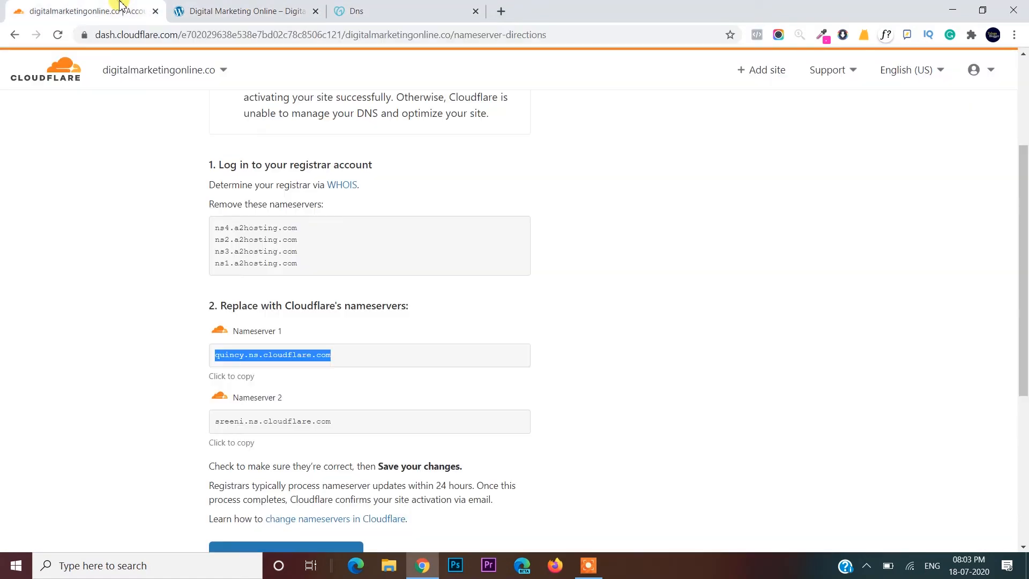
left_click(322, 420)
key("ctrl+c")
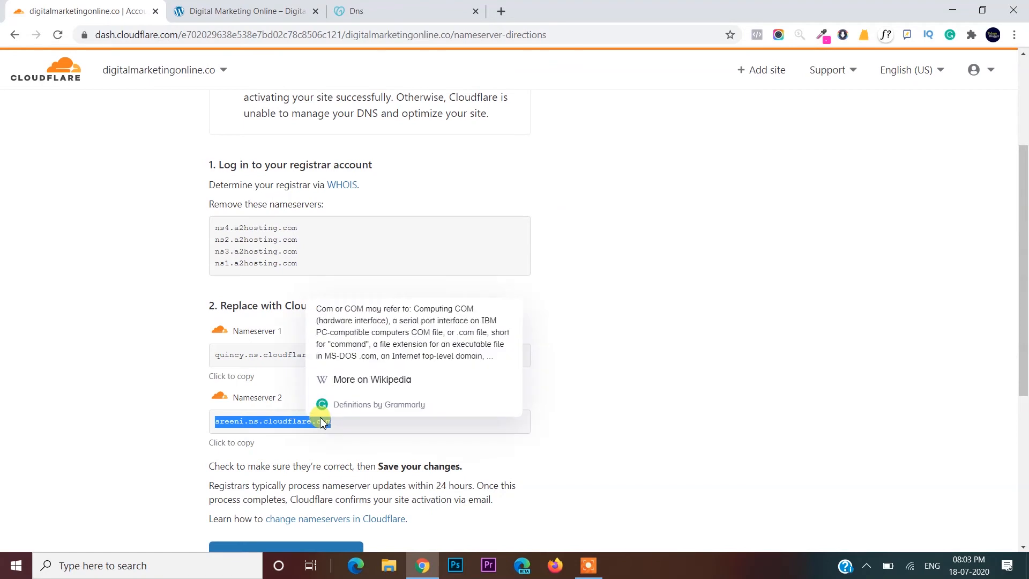
left_click(402, 13)
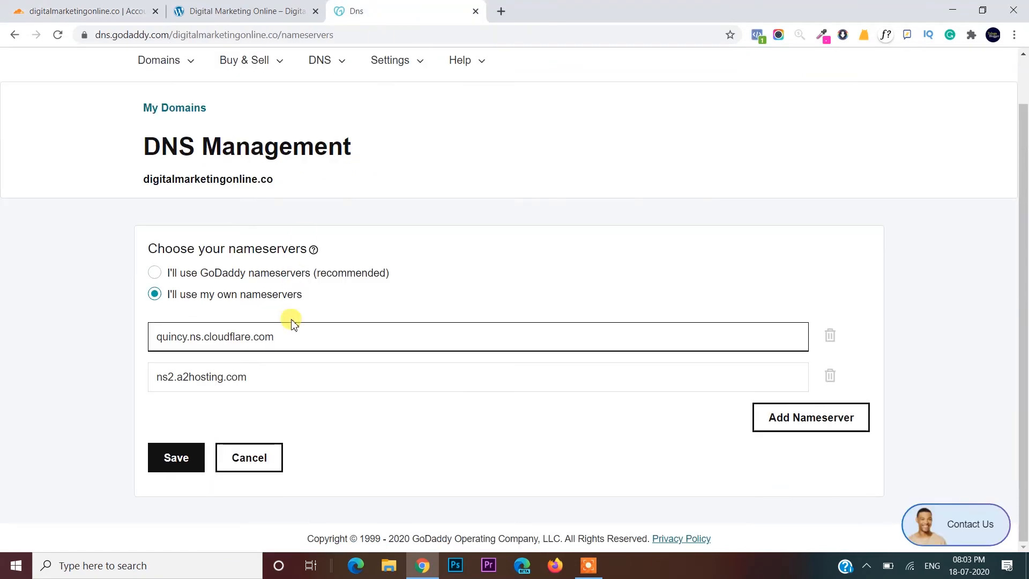
left_click(287, 375)
key("ctrl+a")
key("BackSpace")
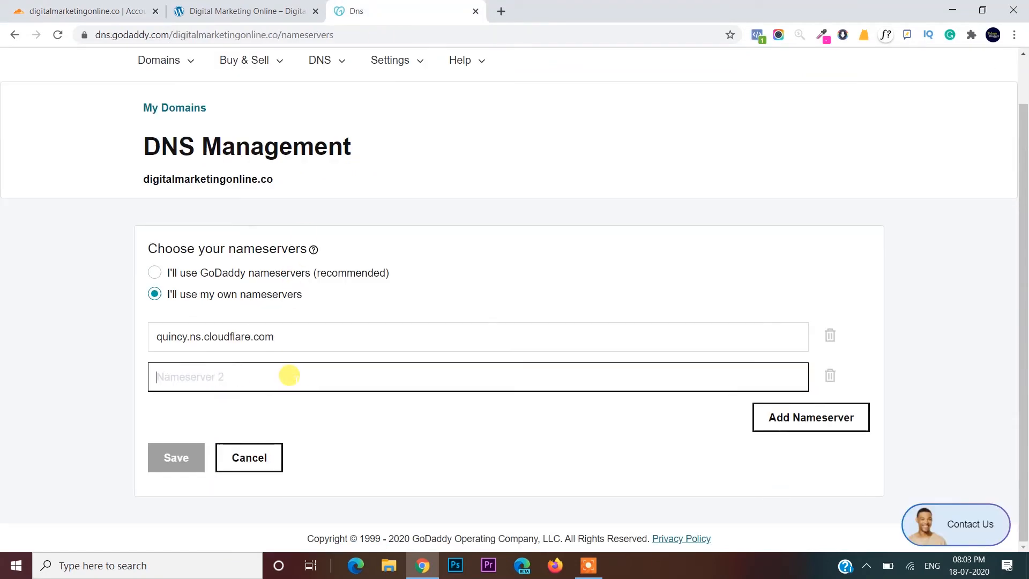
key("ctrl+v")
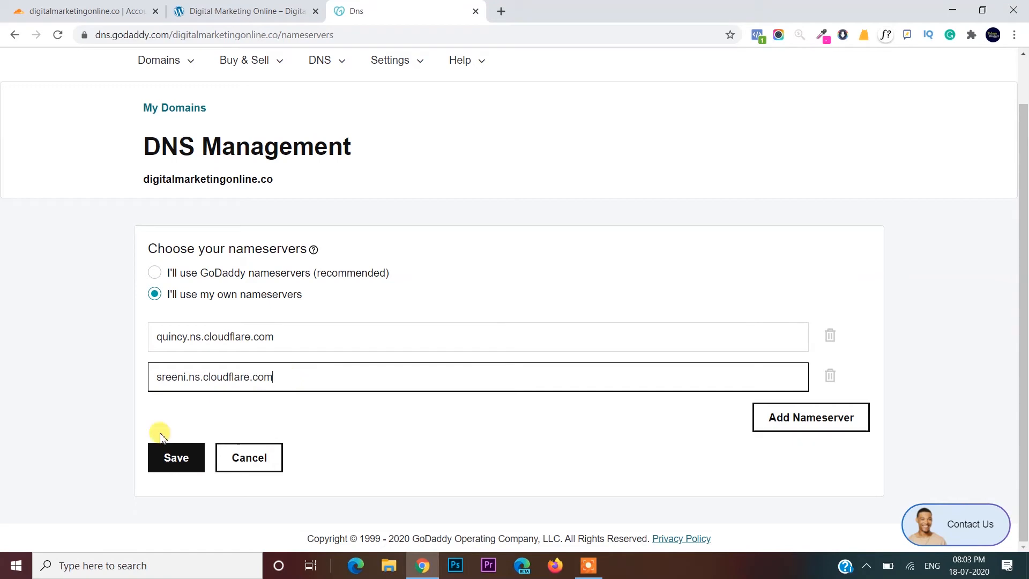
left_click(166, 461)
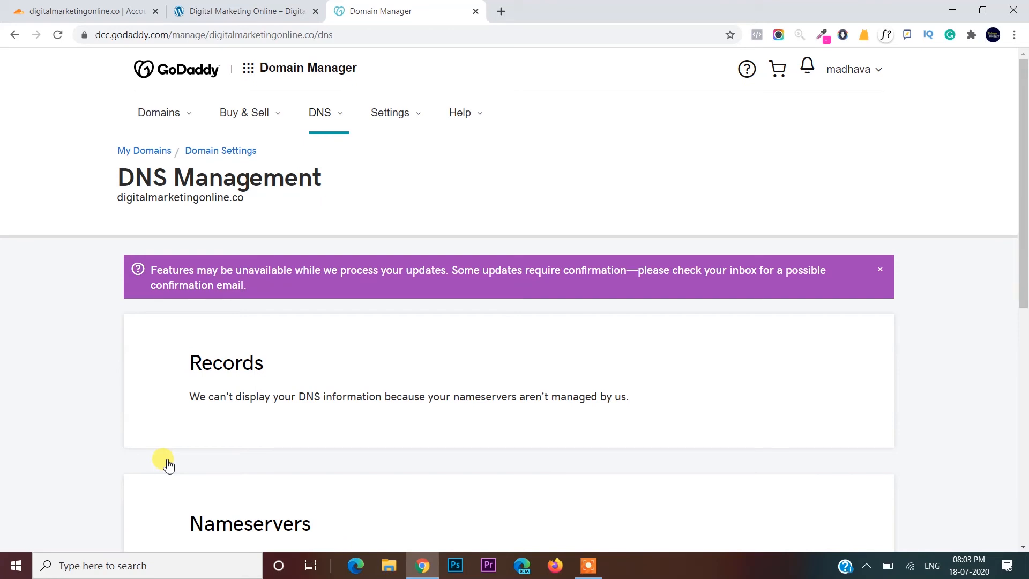
- Confirm in Cloudflare that the nameservers were changed and start the Quick Start guide
left_click(231, 9)
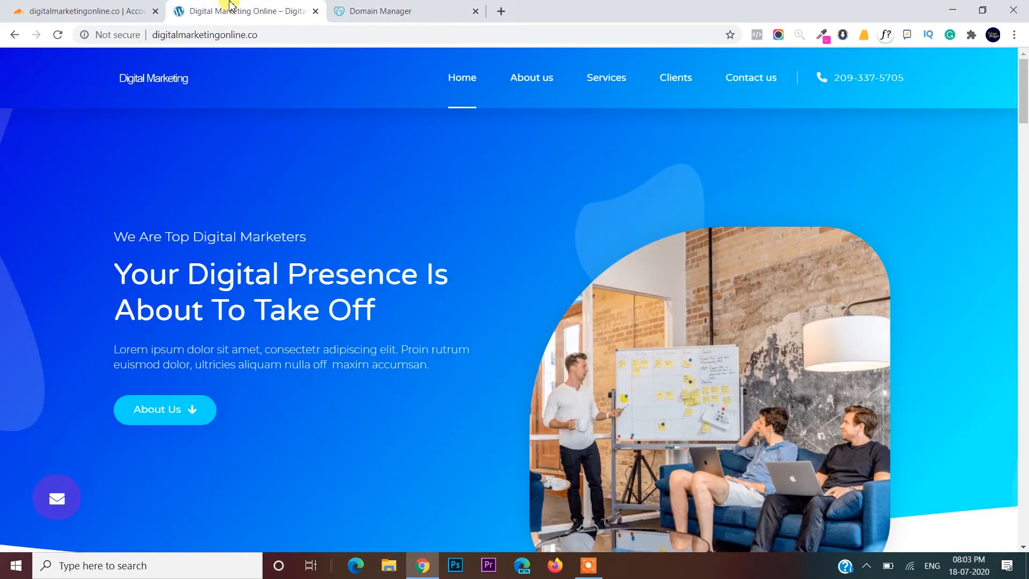
left_click(89, 8)
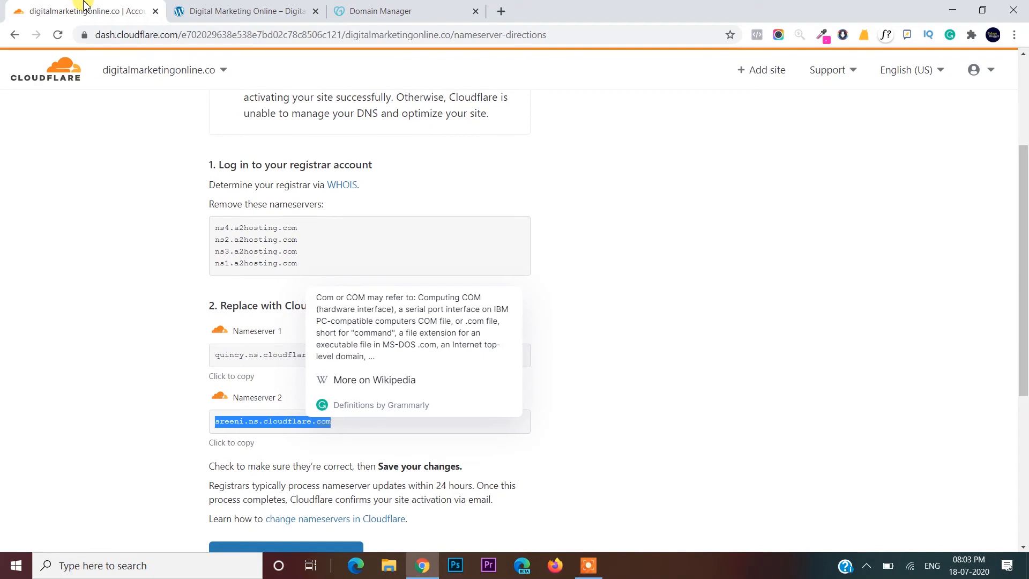
left_click(661, 315)
scroll(661, 315, "down", 2)
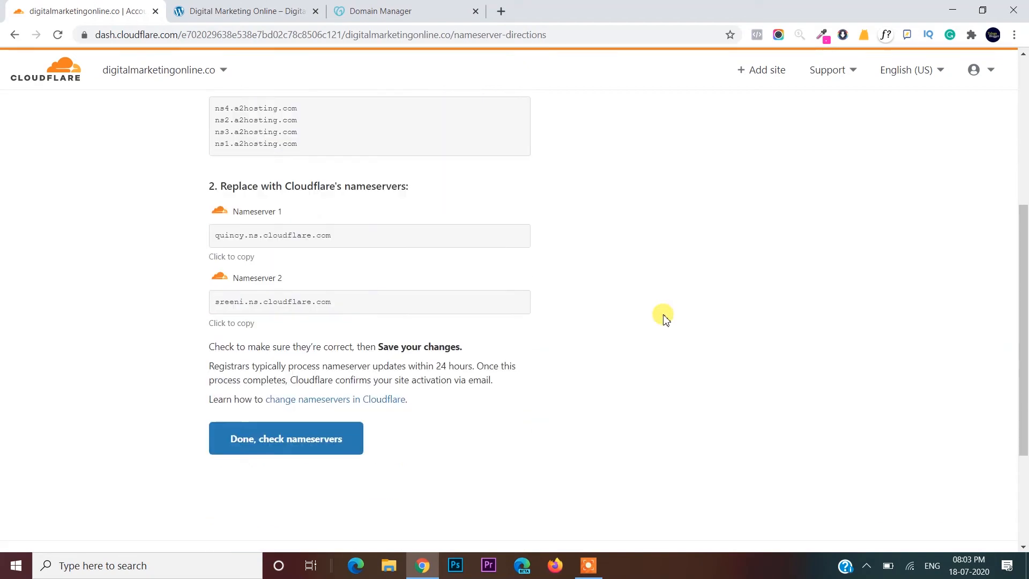
left_click(298, 446)
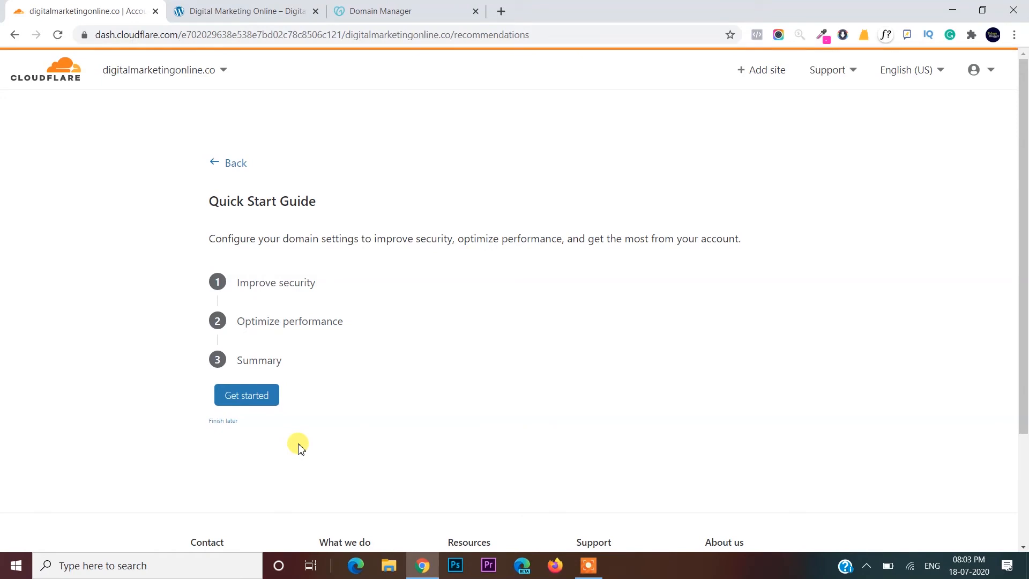
left_click(251, 396)
- Set SSL/TLS to Flexible, turn on Always Use HTTPS, skip Auto Minify, keep Brotli on
scroll(257, 395, "down", 4)
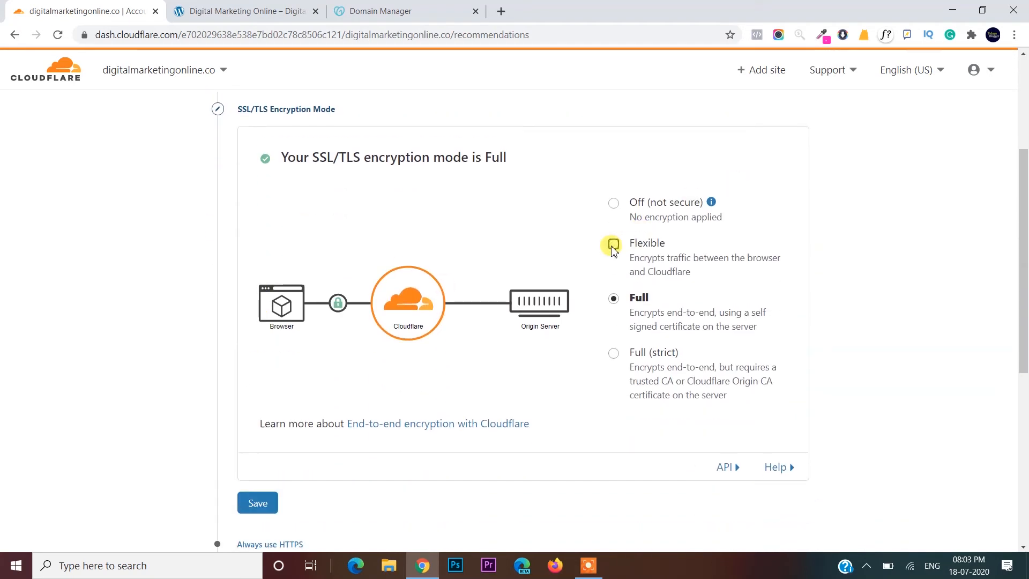
left_click(612, 246)
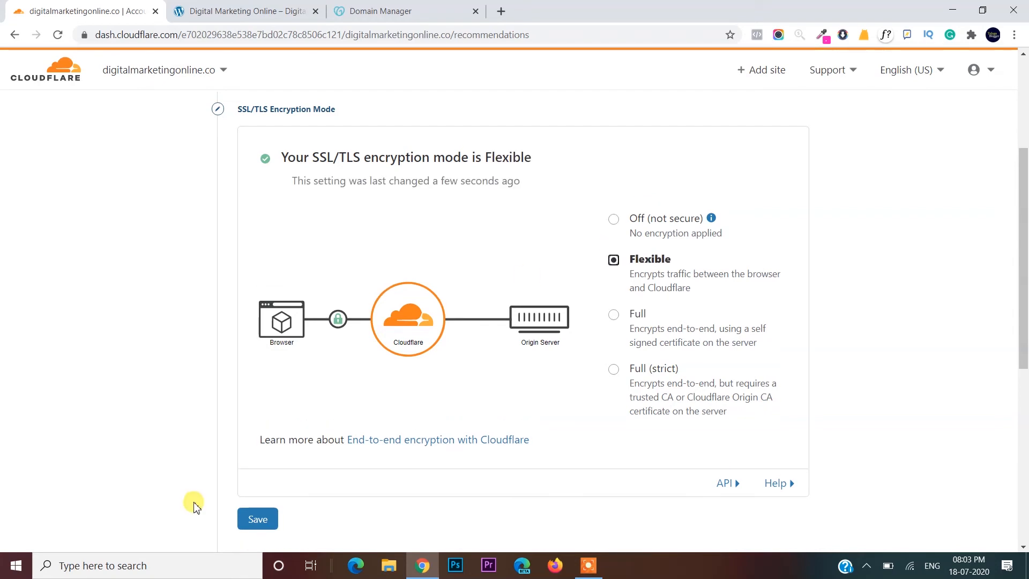
left_click(255, 514)
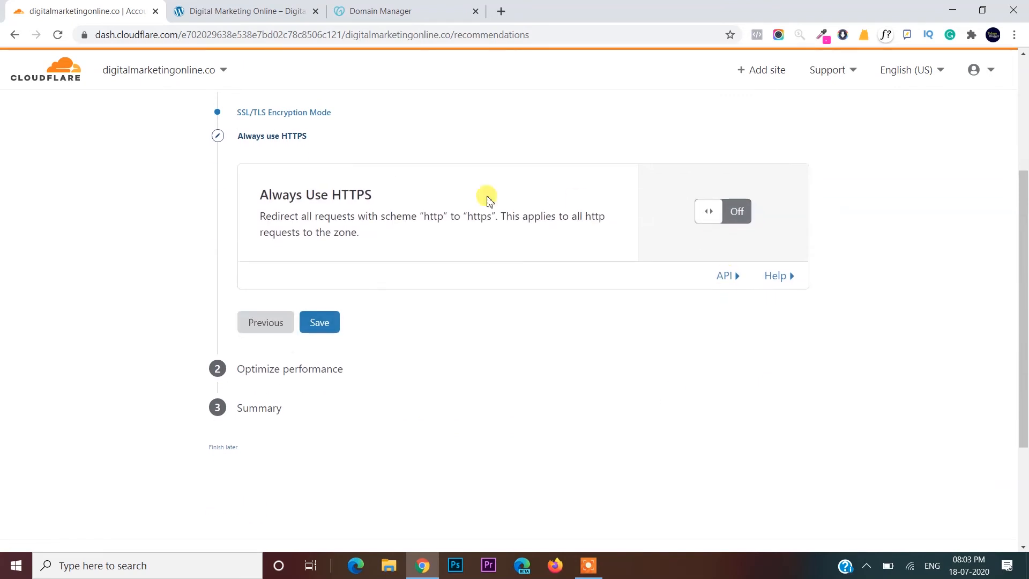
left_click(745, 220)
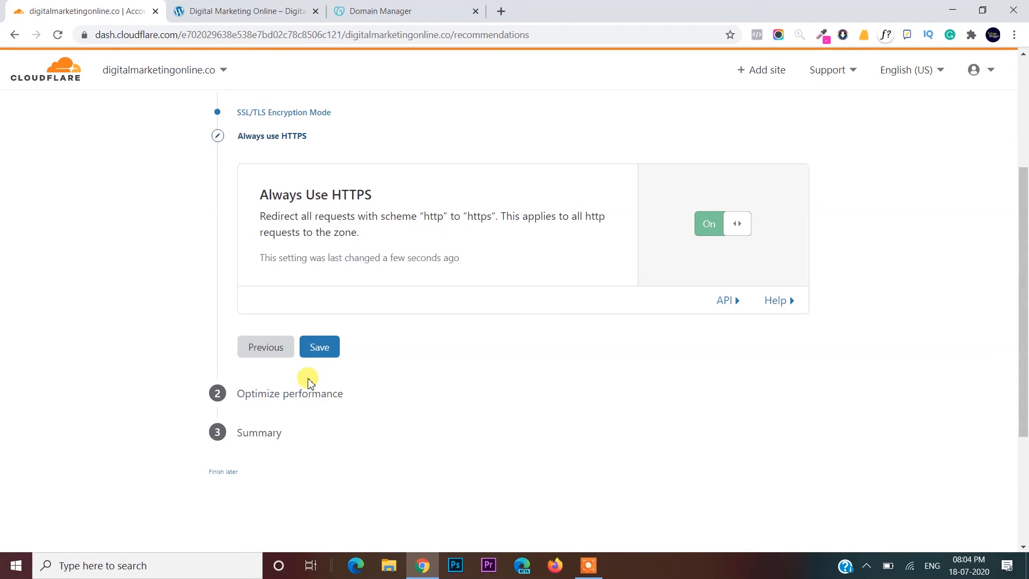
left_click(329, 347)
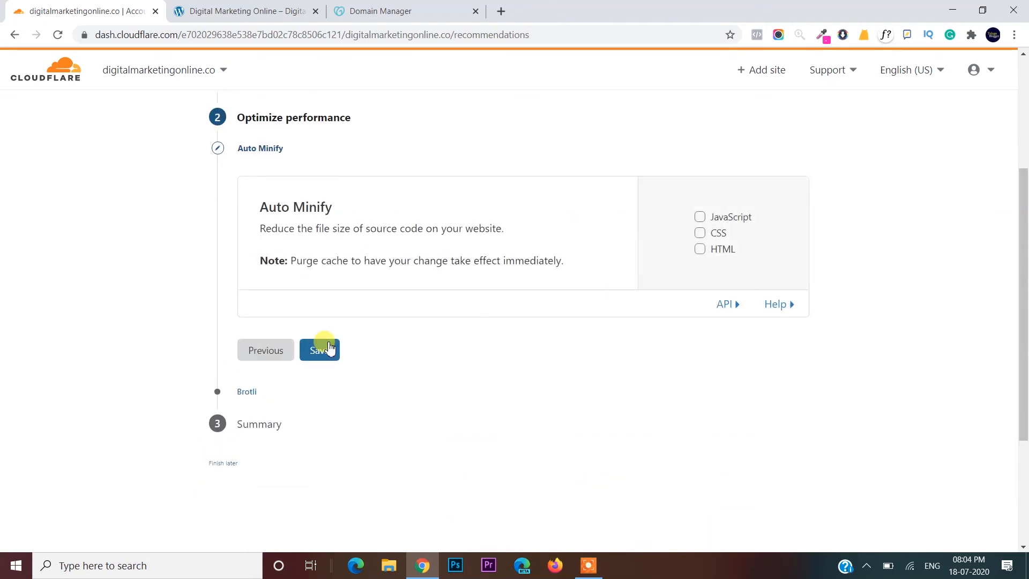
left_click(328, 347)
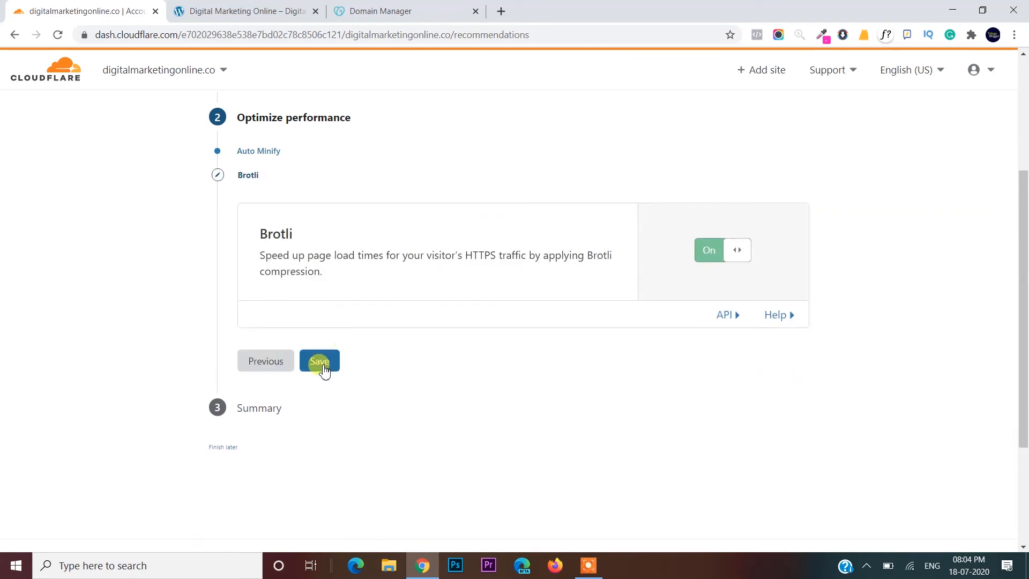
left_click(324, 367)
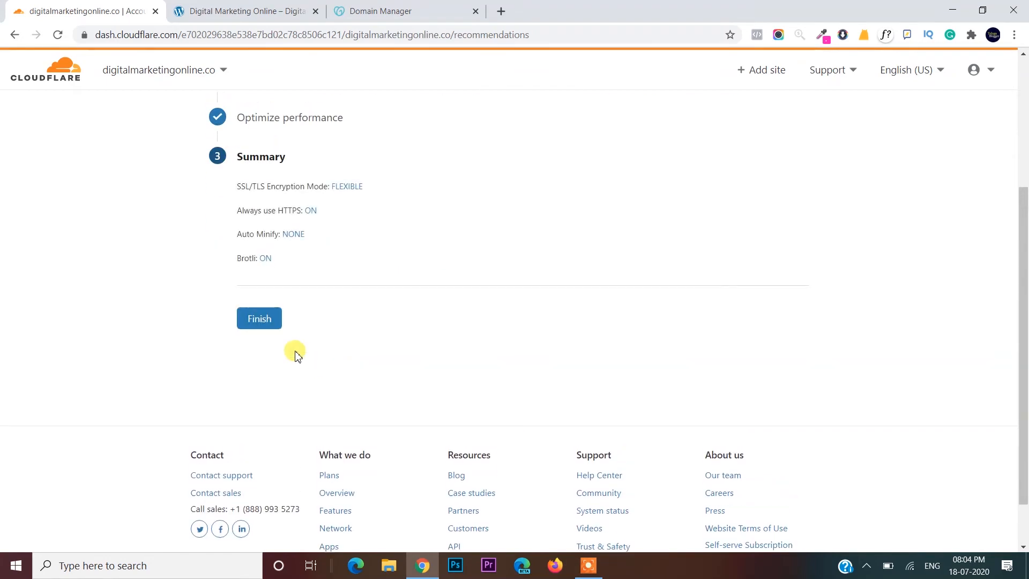
- Finish the Quick Start wizard and request a nameserver re-check
left_click(266, 320)
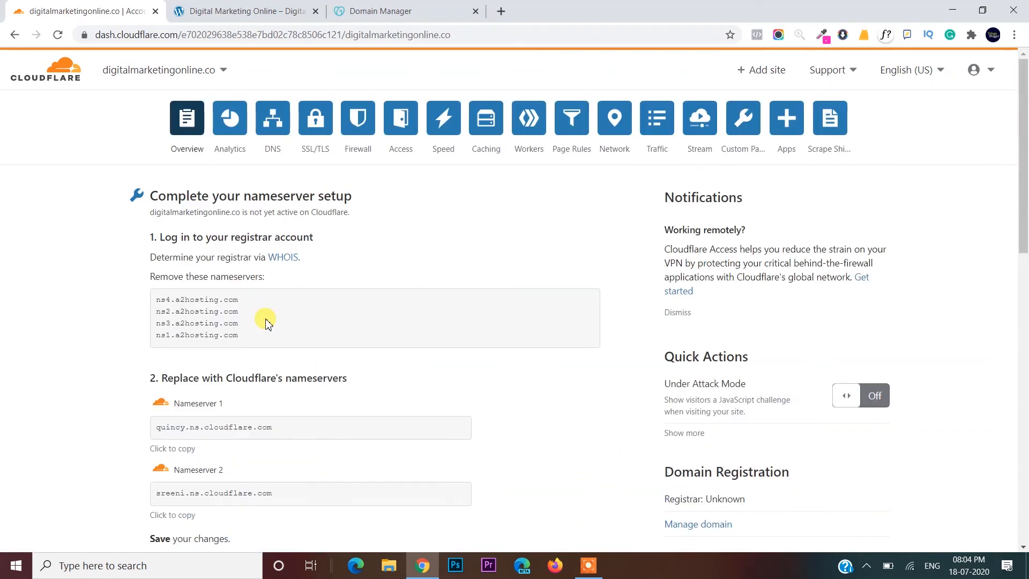
scroll(266, 320, "down", 11)
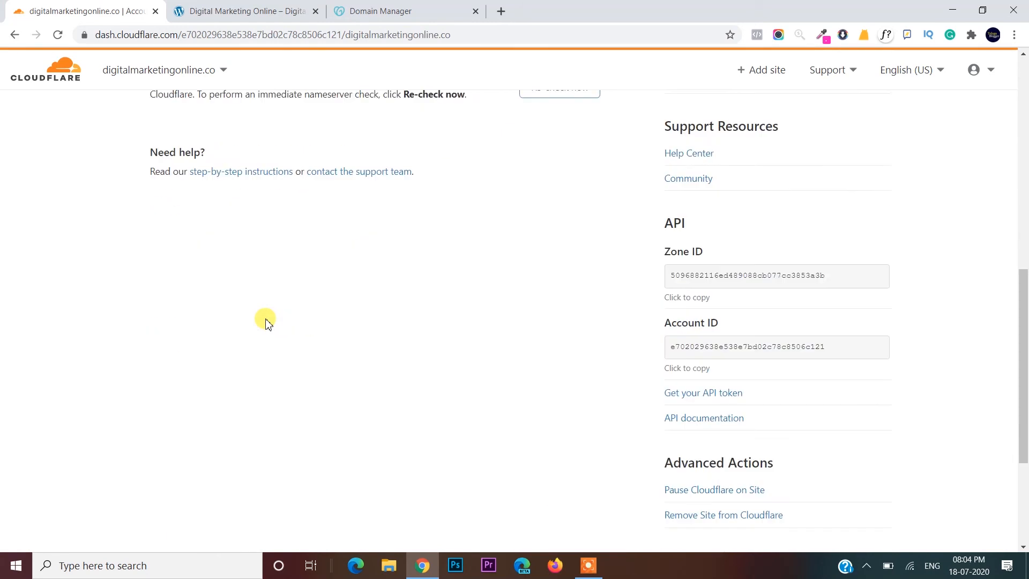
scroll(266, 320, "up", 7)
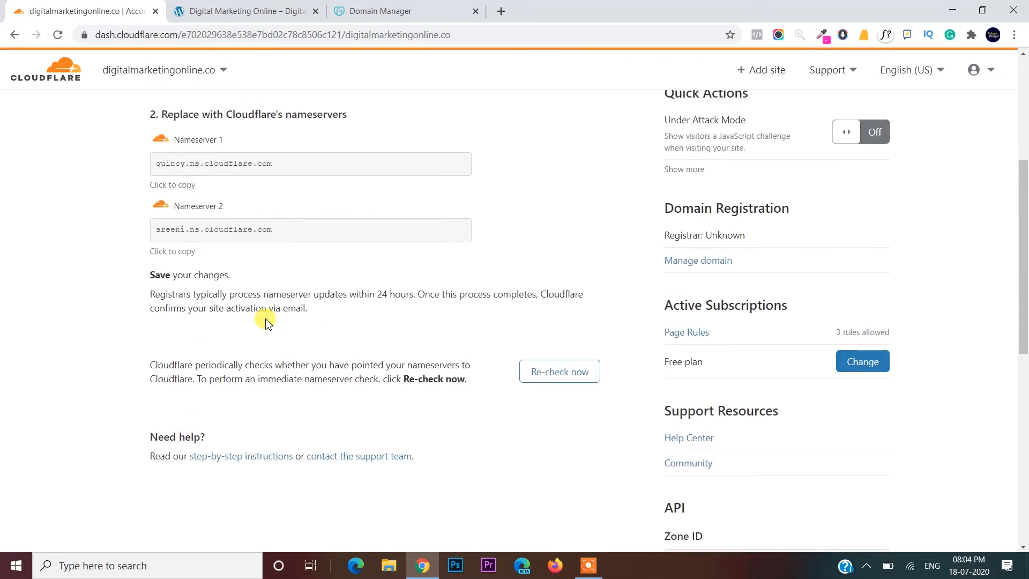
left_click(531, 377)
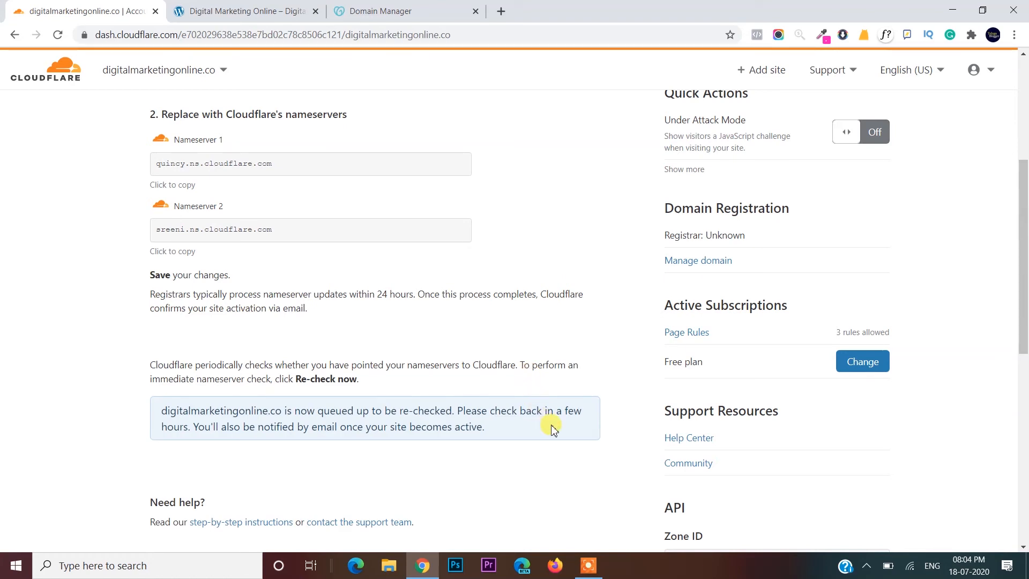
- Re-check digitalmarketingonline.co's nameservers again, then return to the account home
scroll(554, 428, "up", 5)
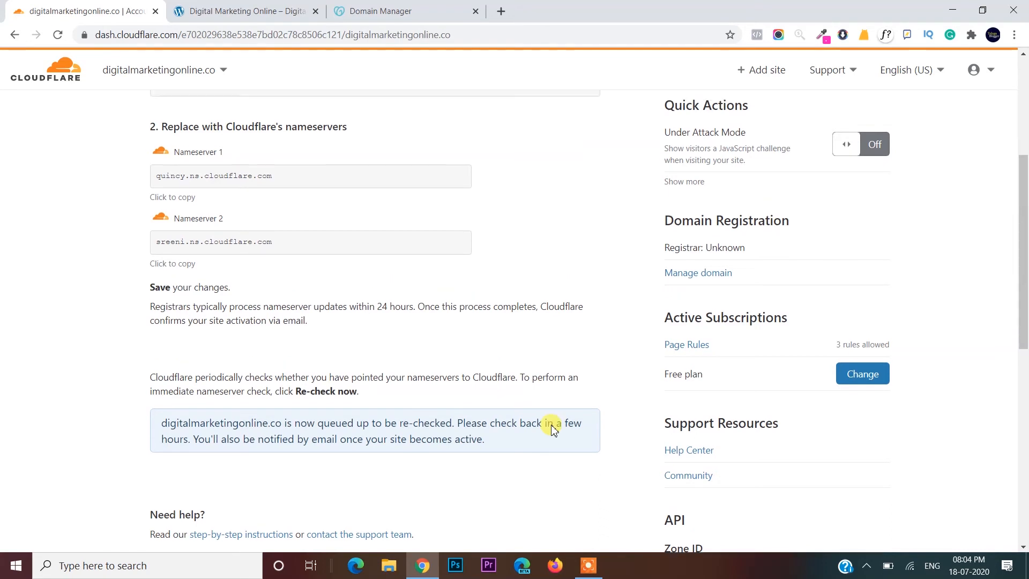
left_click(56, 76)
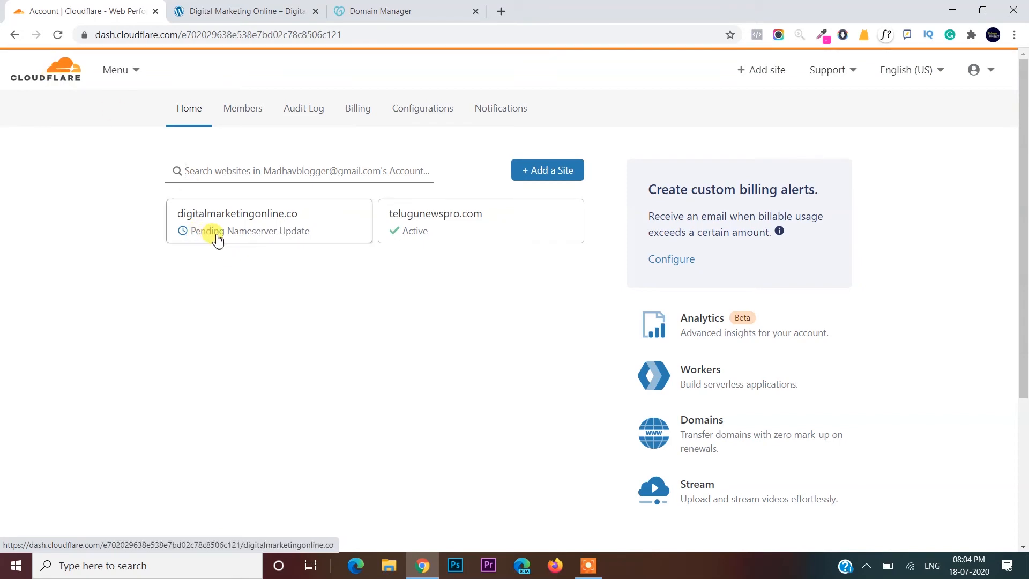
left_click(280, 246)
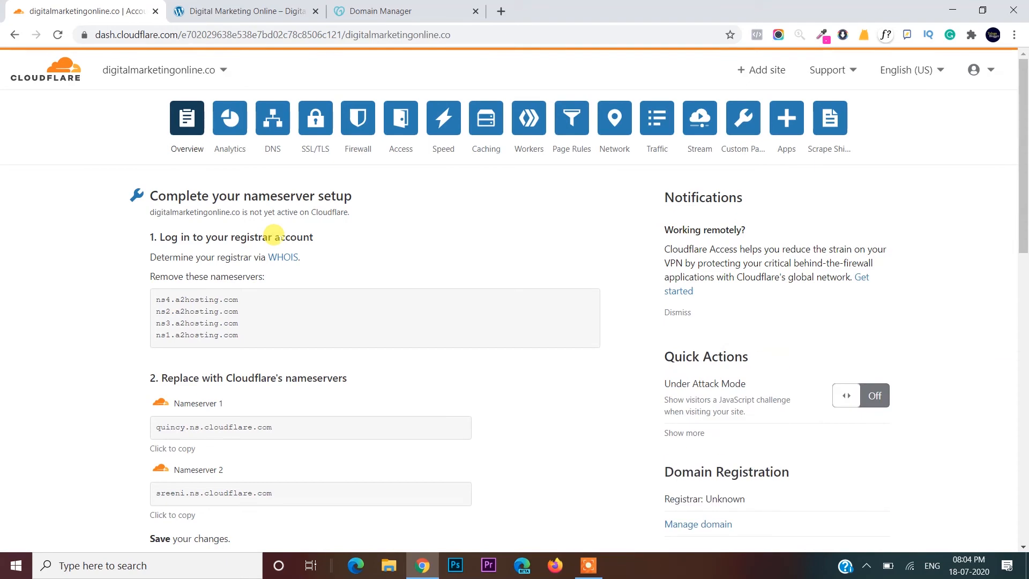
left_click(54, 36)
scroll(466, 303, "down", 5)
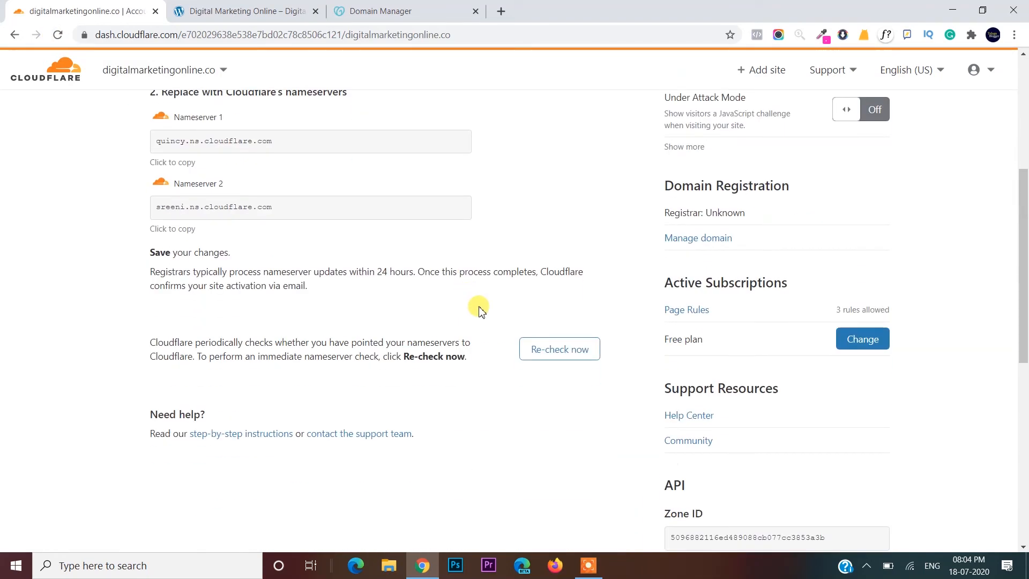
left_click(539, 350)
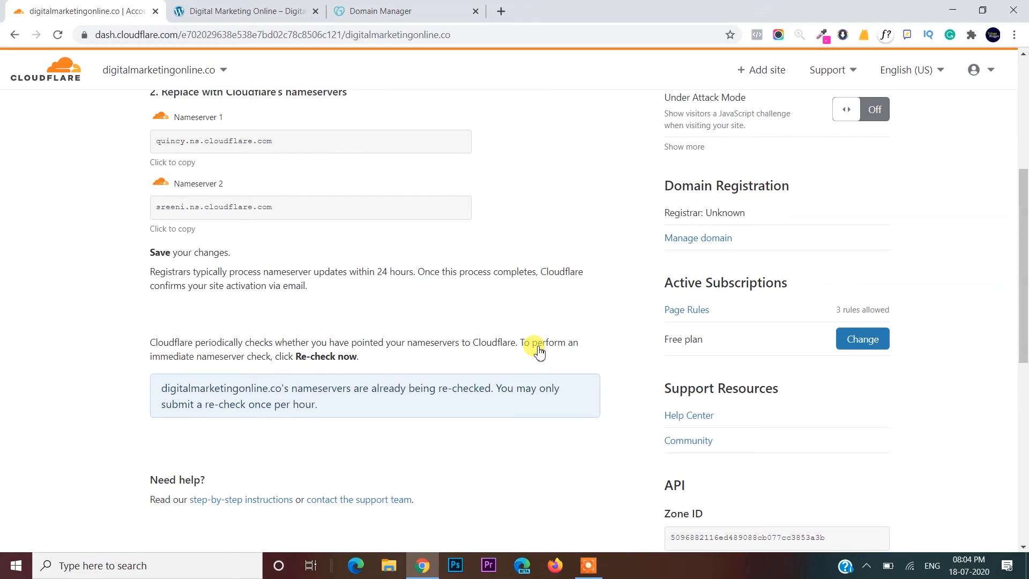
scroll(538, 349, "up", 5)
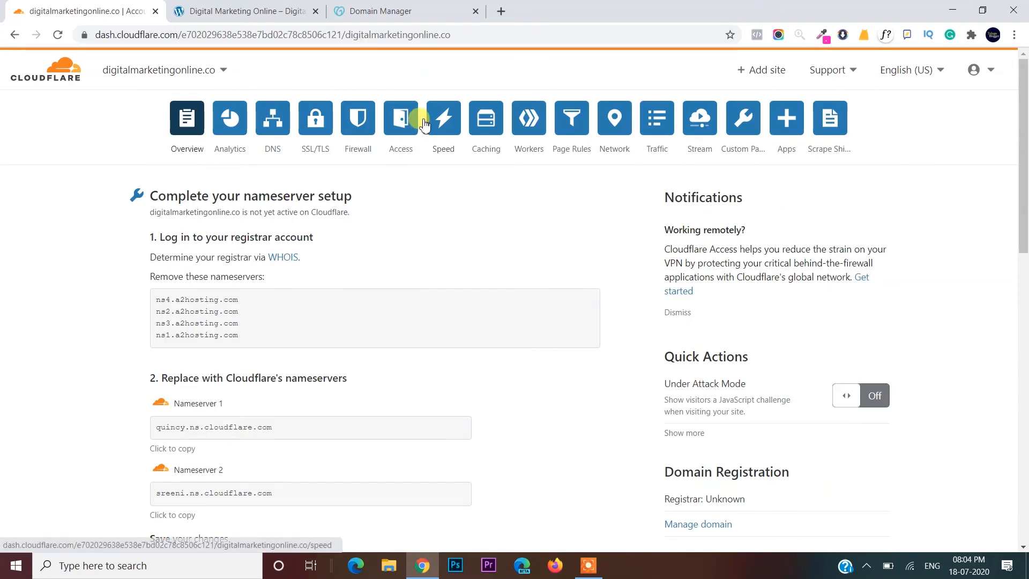
left_click(57, 35)
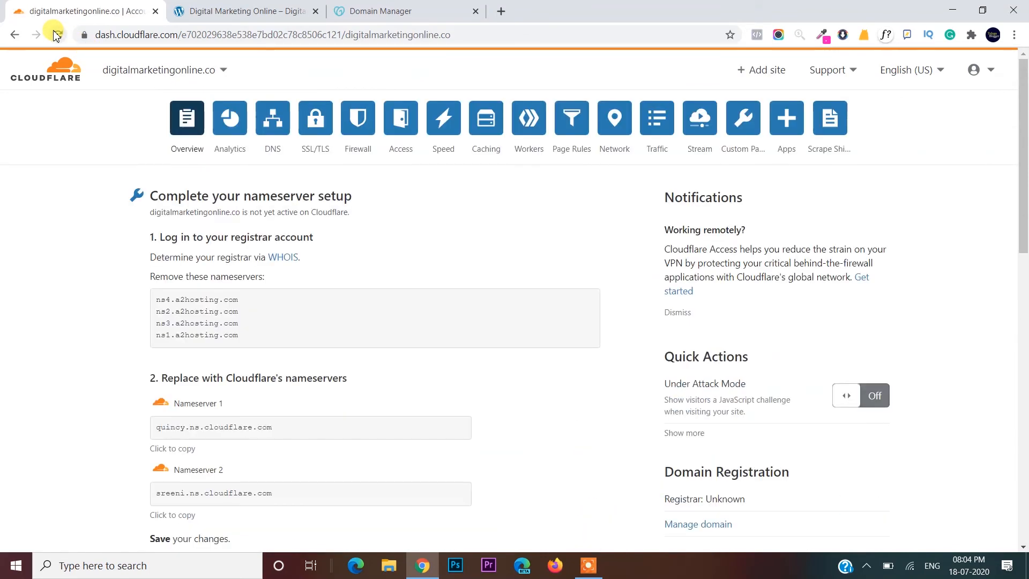
left_click(76, 79)
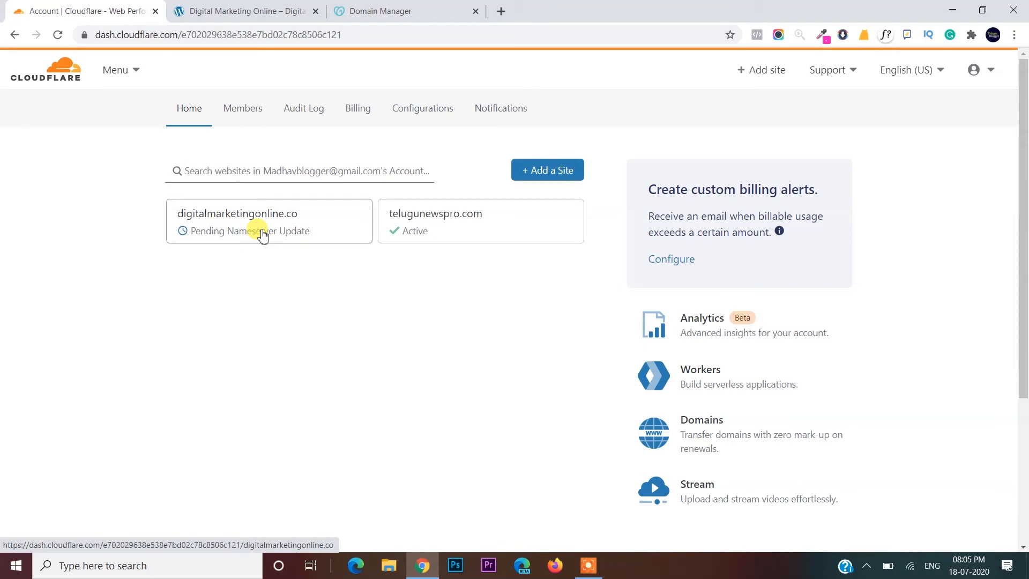
- Open the Digital Marketing Online site's /admin login page
left_click(283, 7)
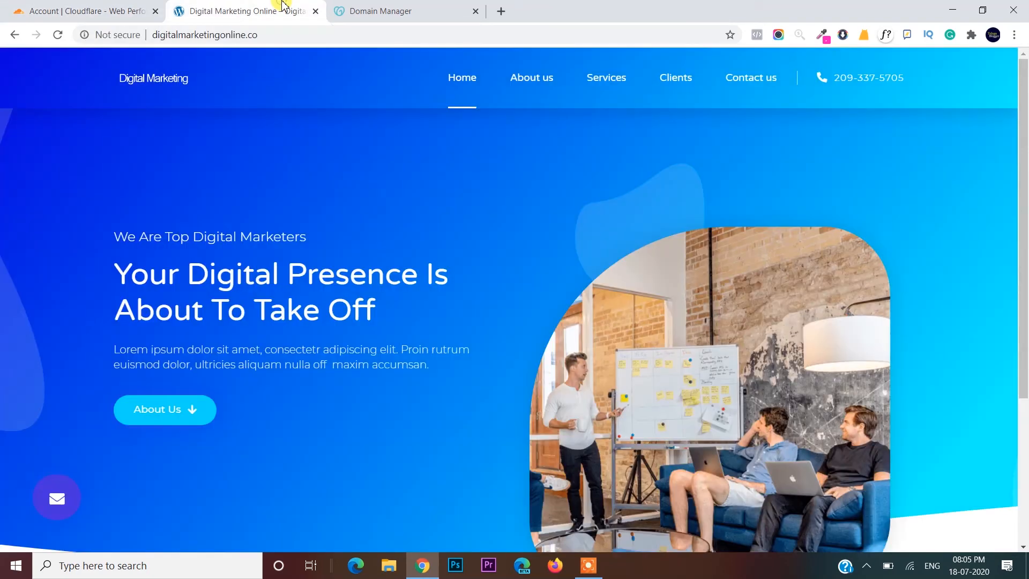
left_click(311, 25)
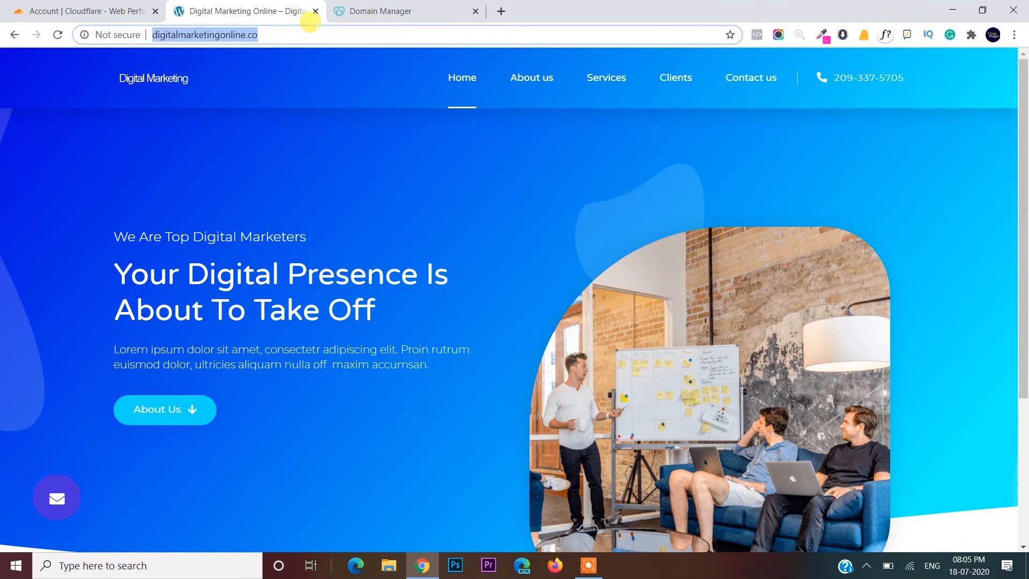
key("End")
type("/admin")
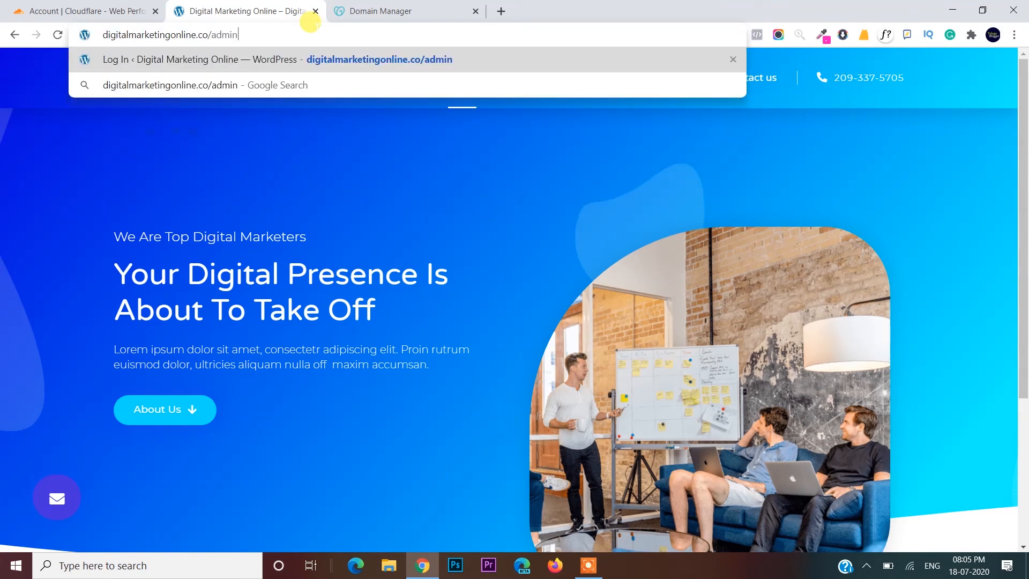
key("Return")
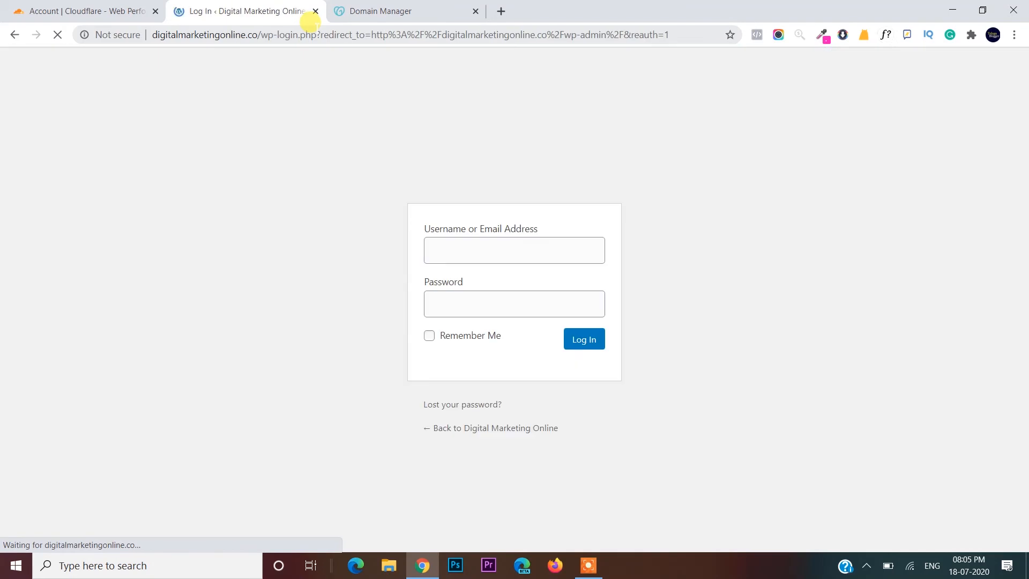
- Log in to the WordPress admin, decline saving the password, and return to Cloudflare
left_click(468, 232)
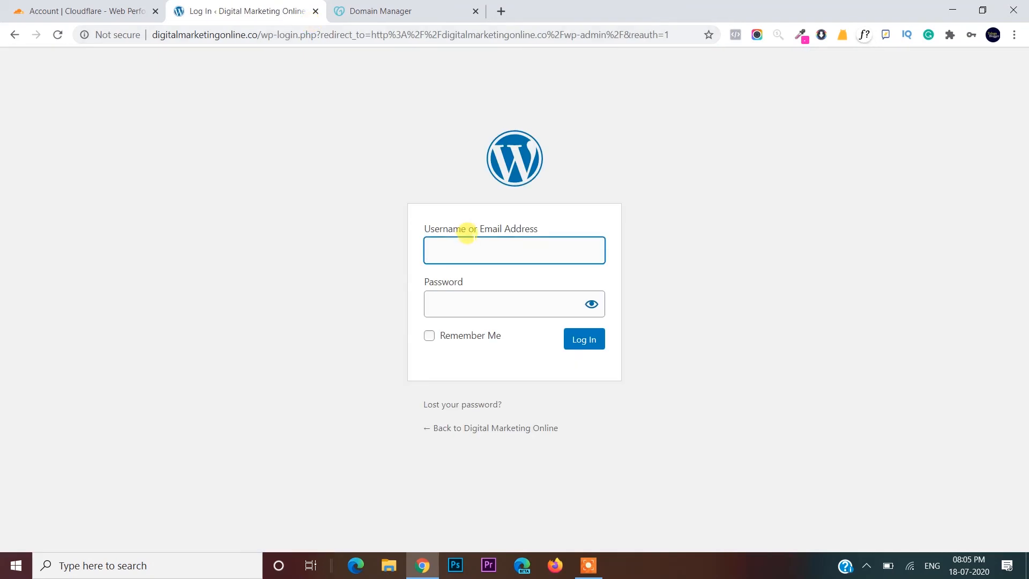
type("digita")
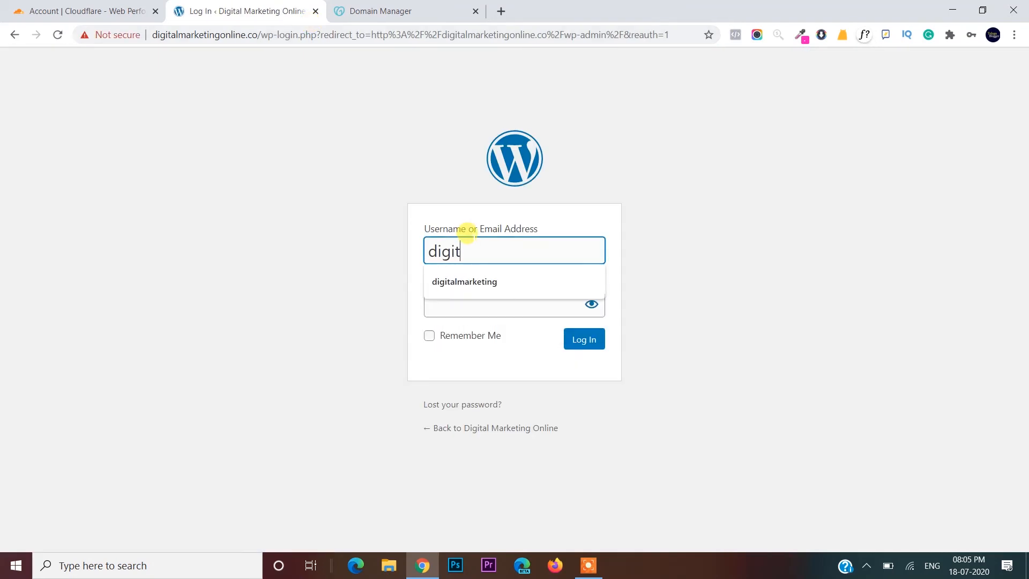
left_click(476, 291)
left_click(459, 302)
type("dm")
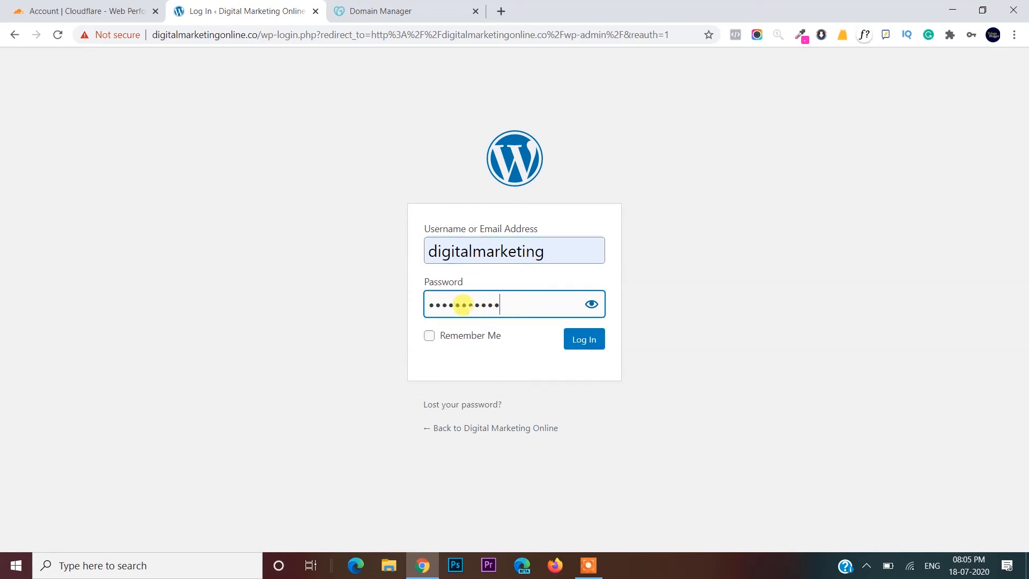
key("Return")
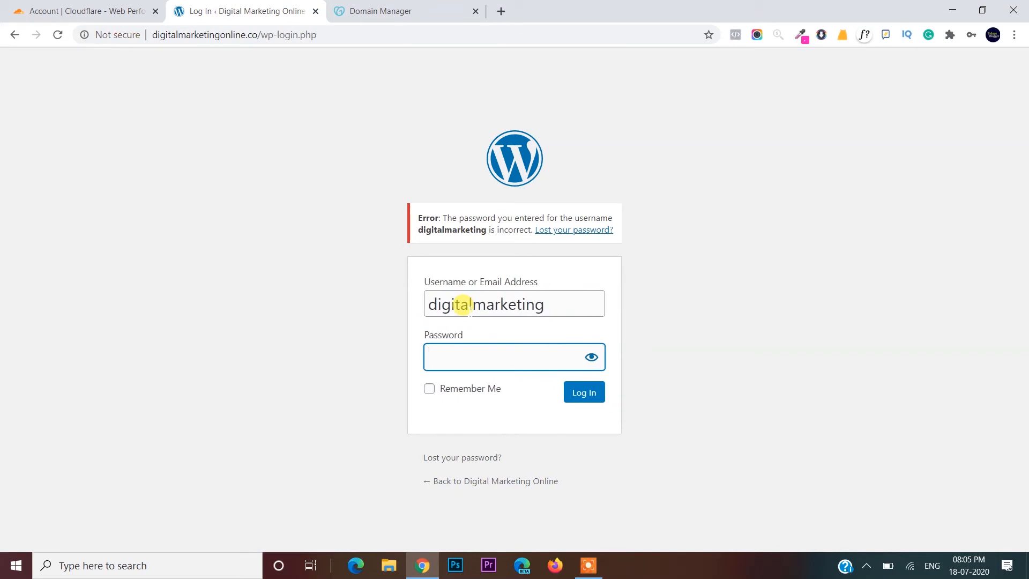
type("d")
key("Return")
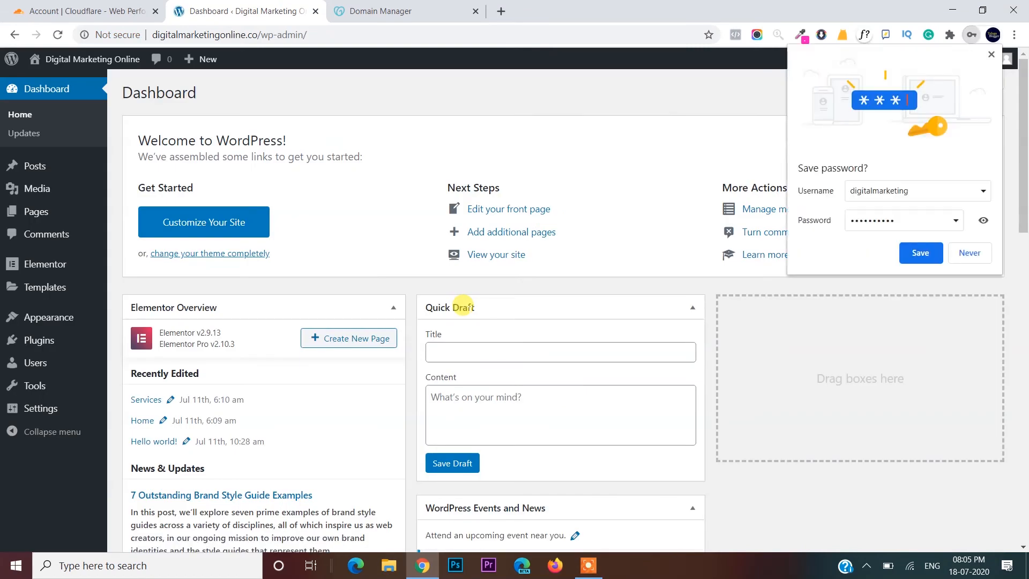
left_click(966, 253)
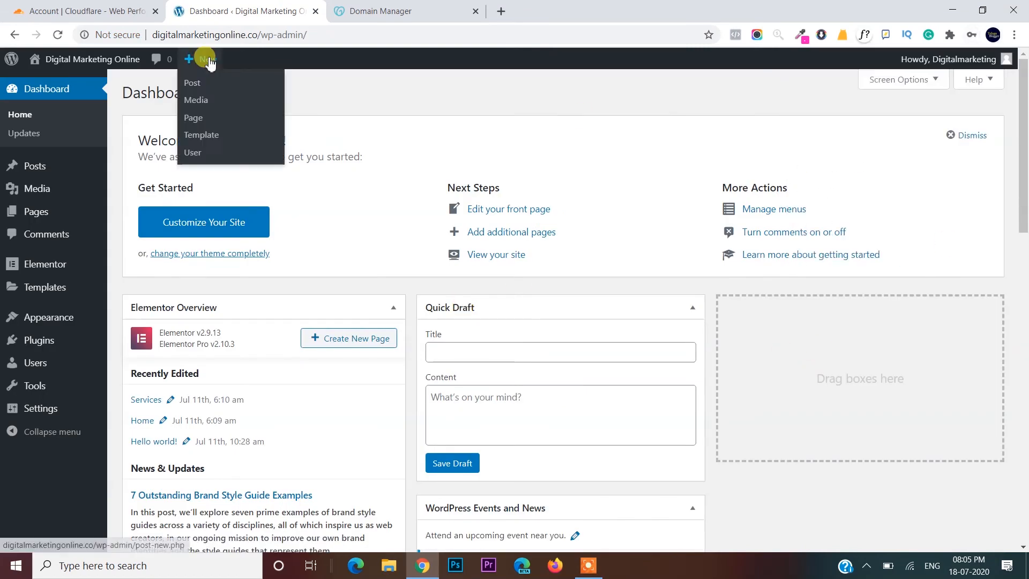
left_click(71, 5)
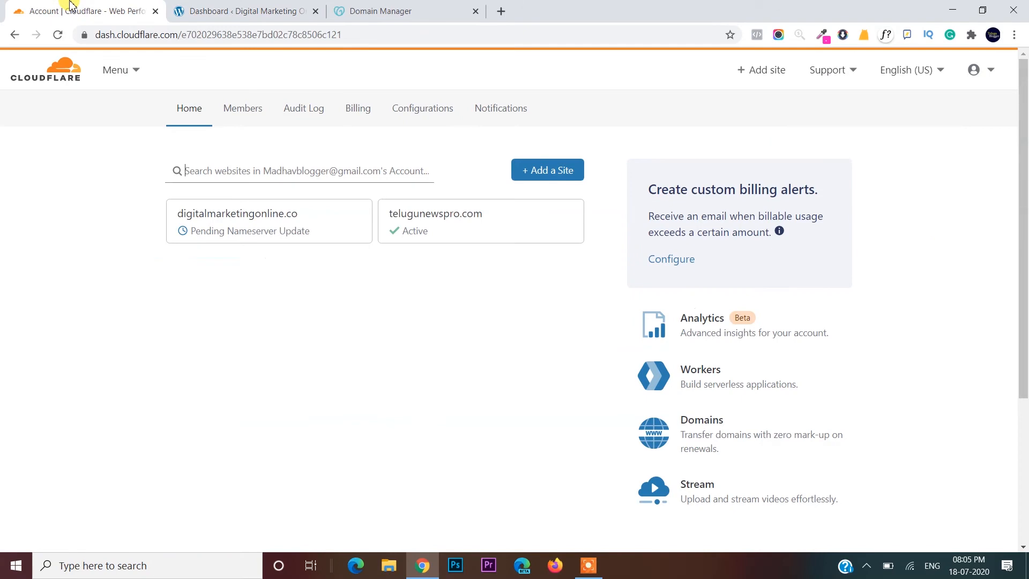
- Reload Cloudflare home, open the digitalmarketingonline.co overview, then bring GoDaddy Domain Manager forward
left_click(58, 35)
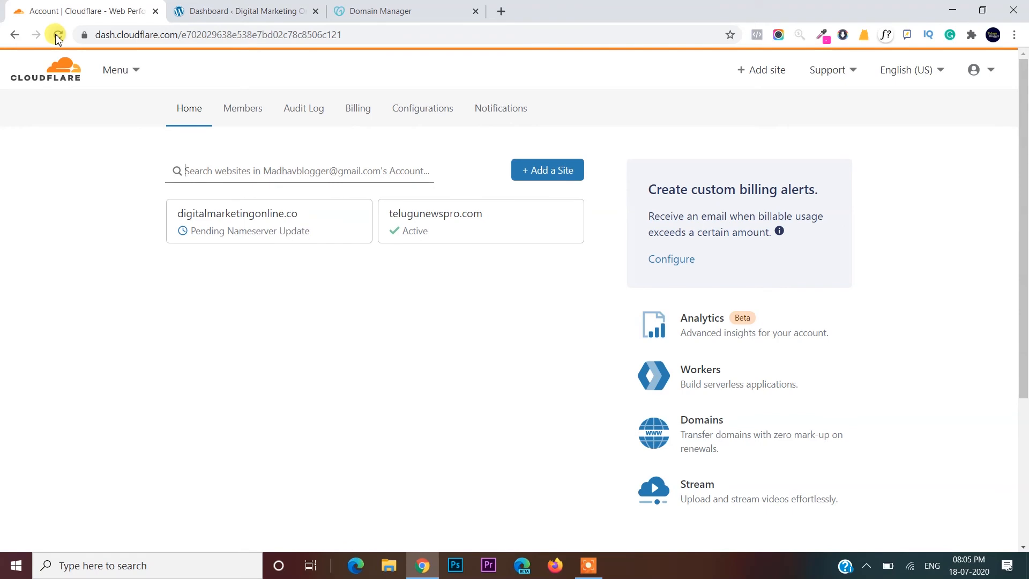
left_click(213, 212)
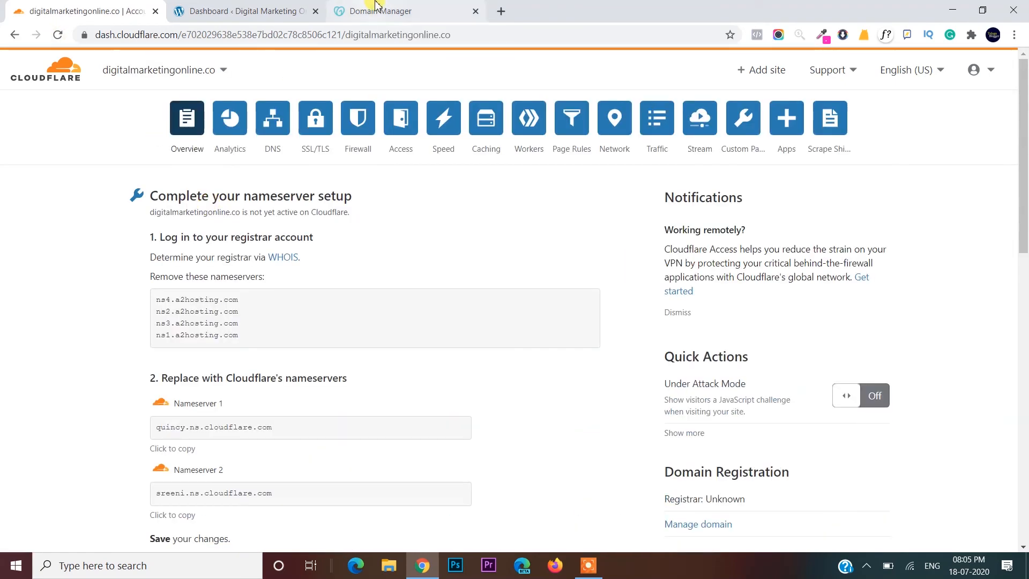
left_click(376, 10)
- Reload GoDaddy's DNS Management page and scroll to the Cloudflare nameservers (quincy.ns.cloudflare.com)
left_click(57, 34)
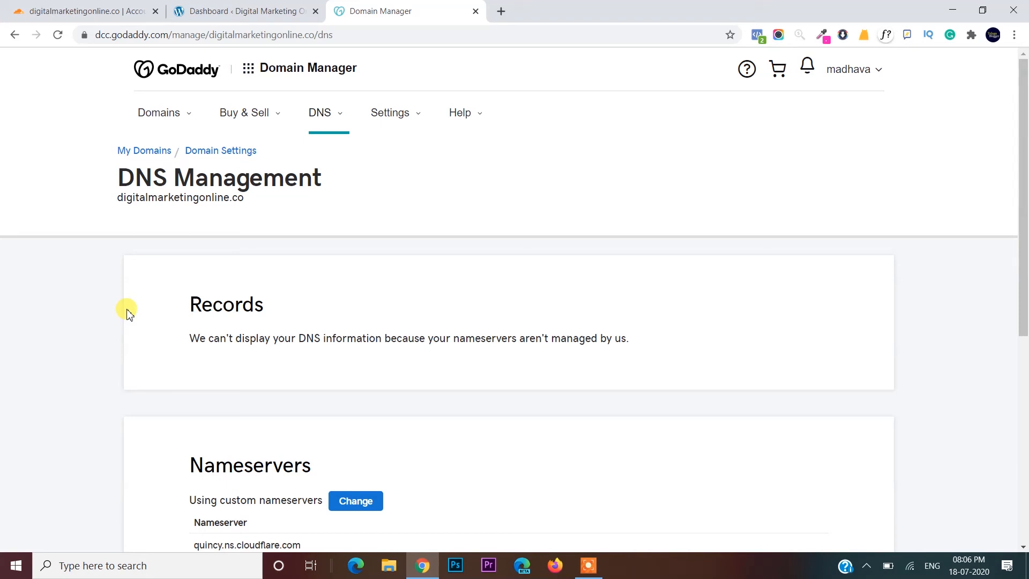
scroll(129, 314, "down", 7)
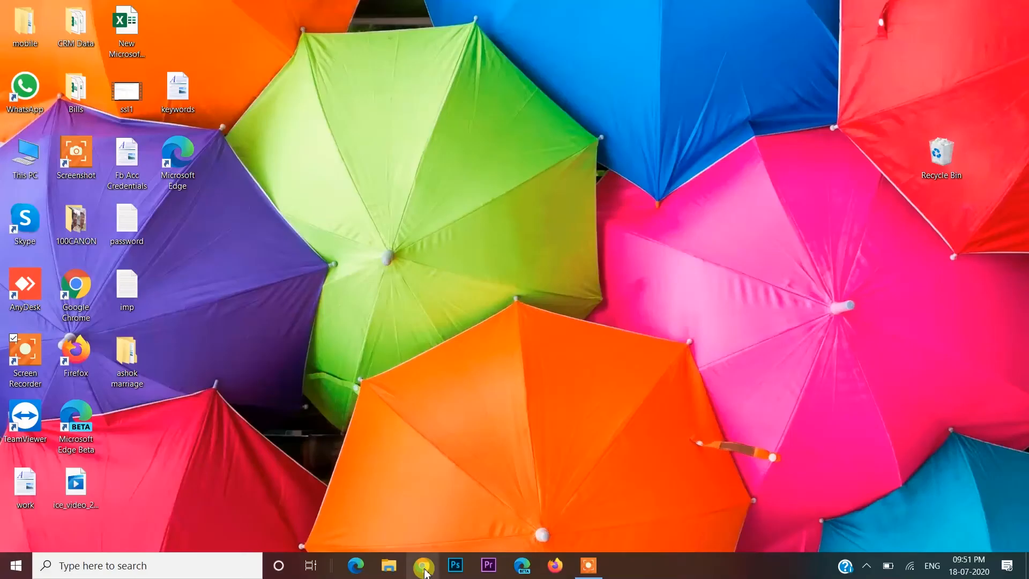
- Load cloudflare.com in a new browser window and sign in with the account e-mail and password
left_click(424, 567)
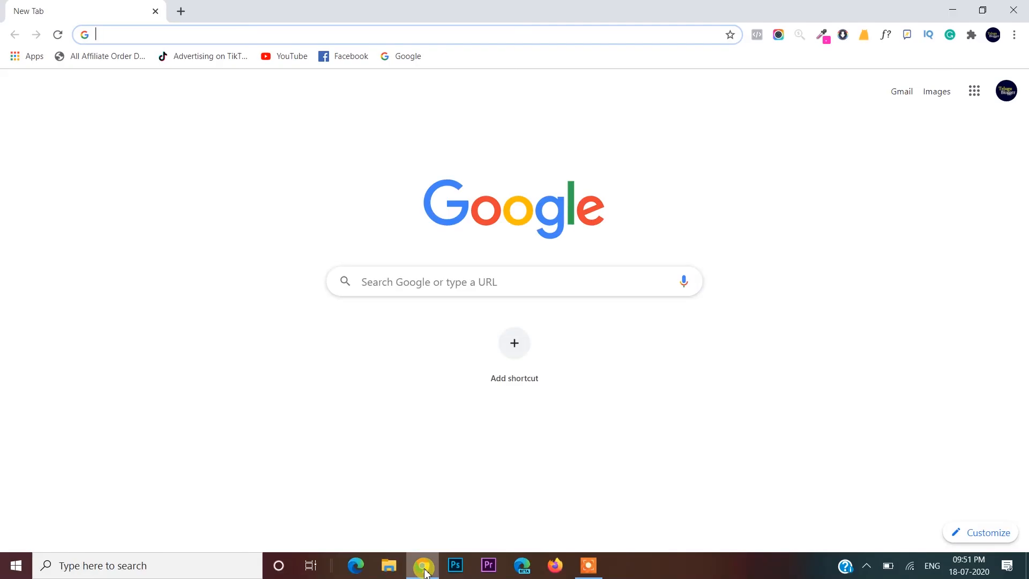
type("clo")
key("Return")
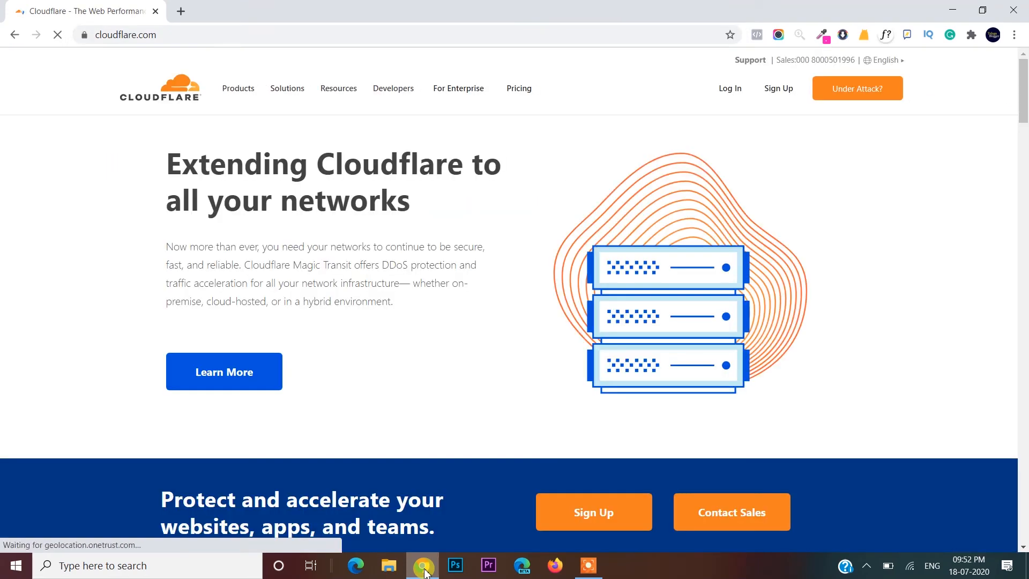
left_click(726, 92)
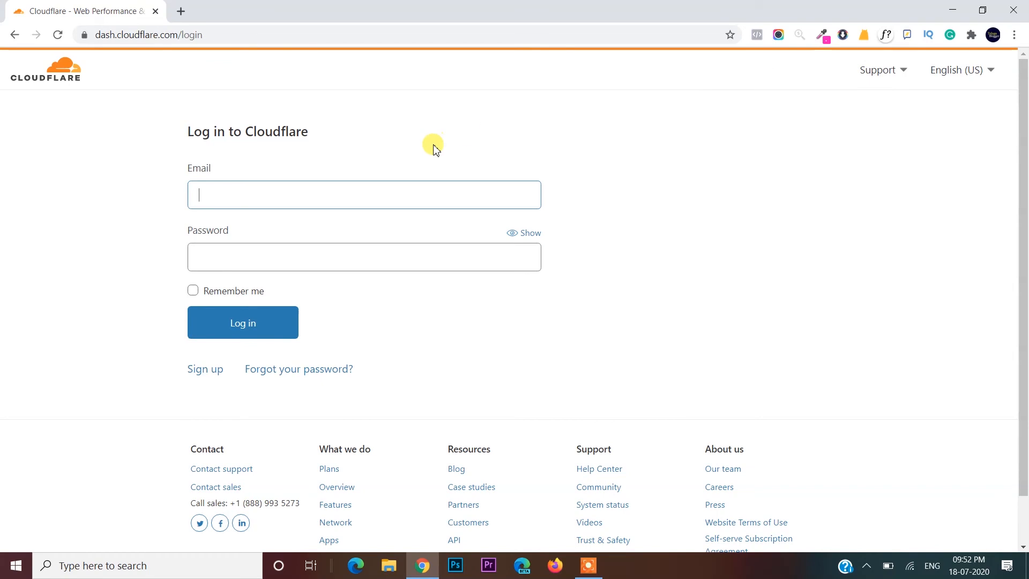
left_click(366, 193)
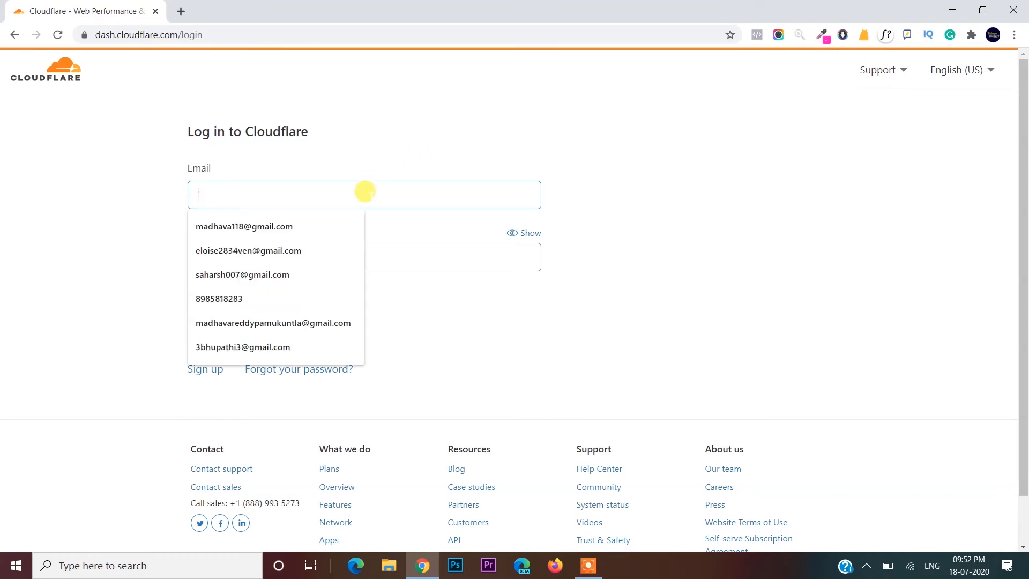
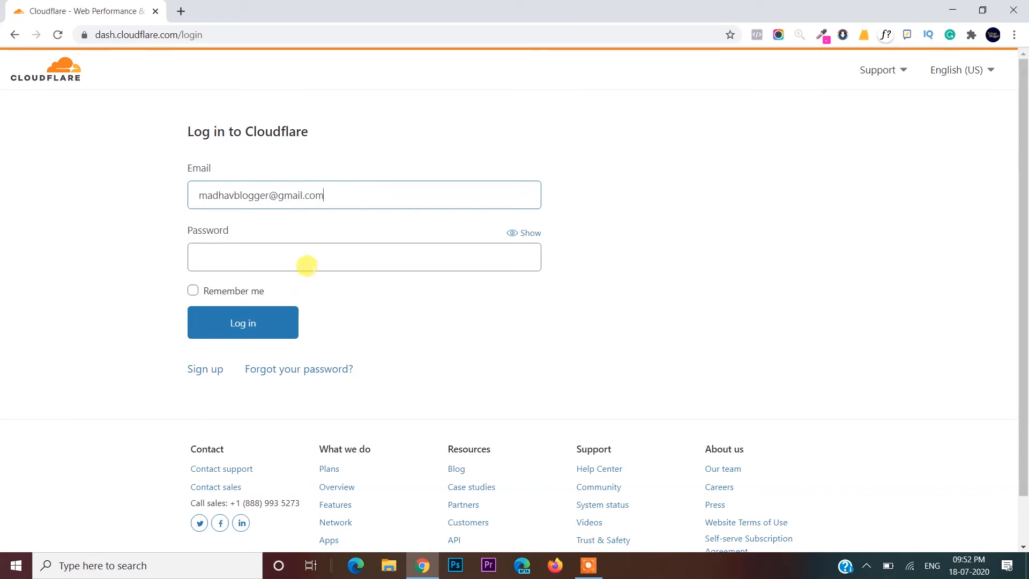
left_click(308, 258)
type("••")
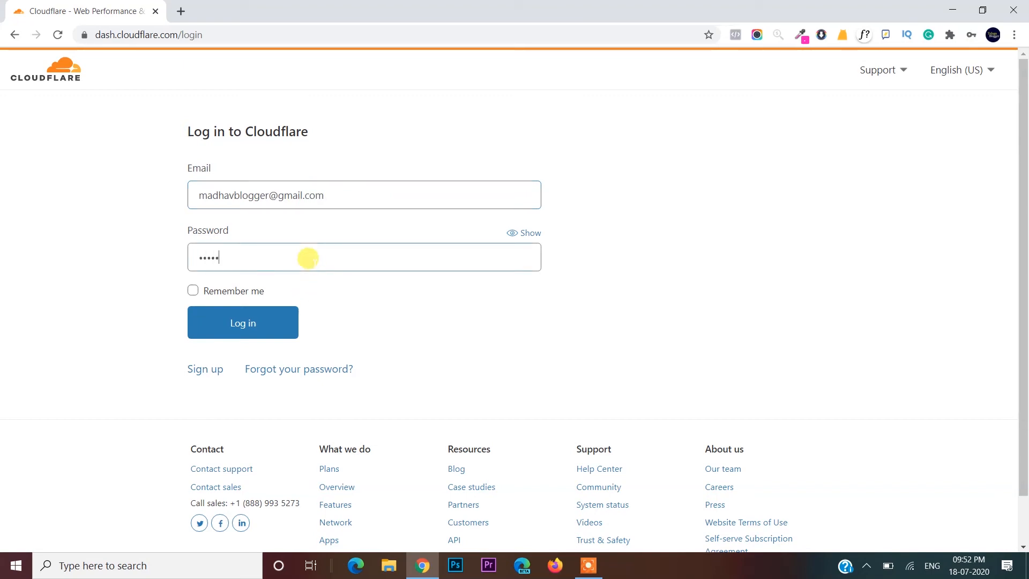
key("Return")
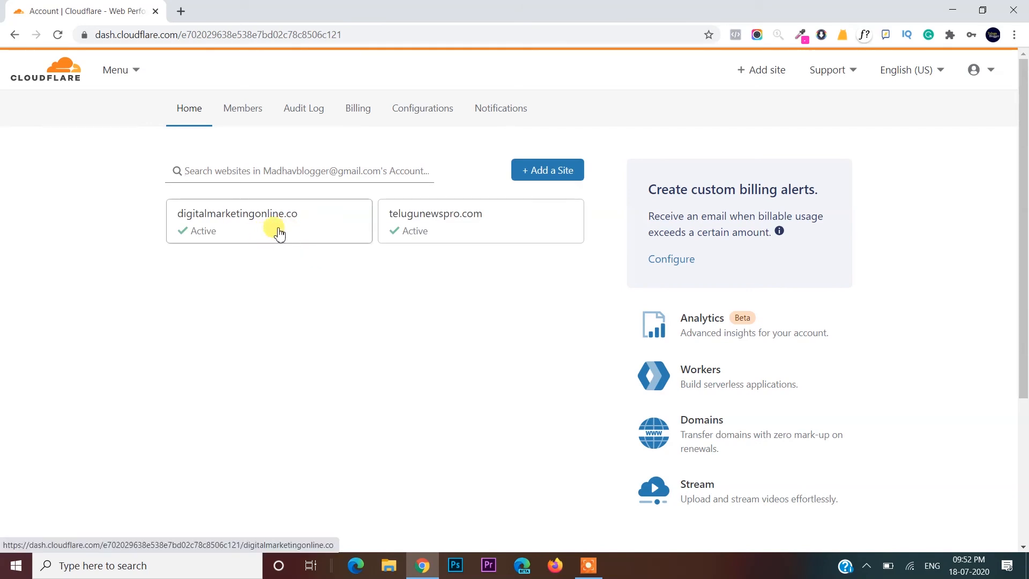
- Open digitalmarketingonline.co in a new tab and check its Not secure label
left_click(180, 11)
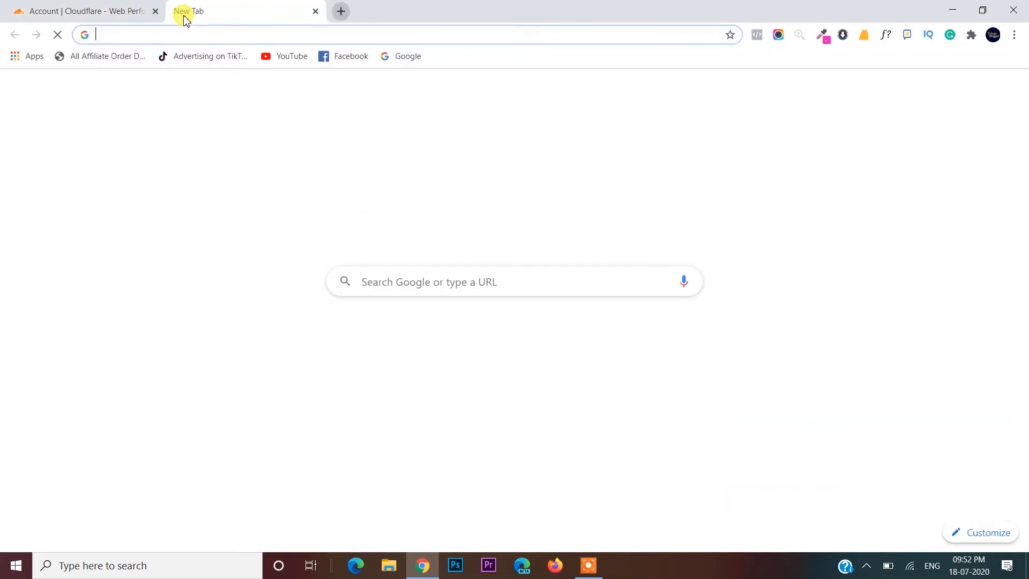
type("d")
key("Right")
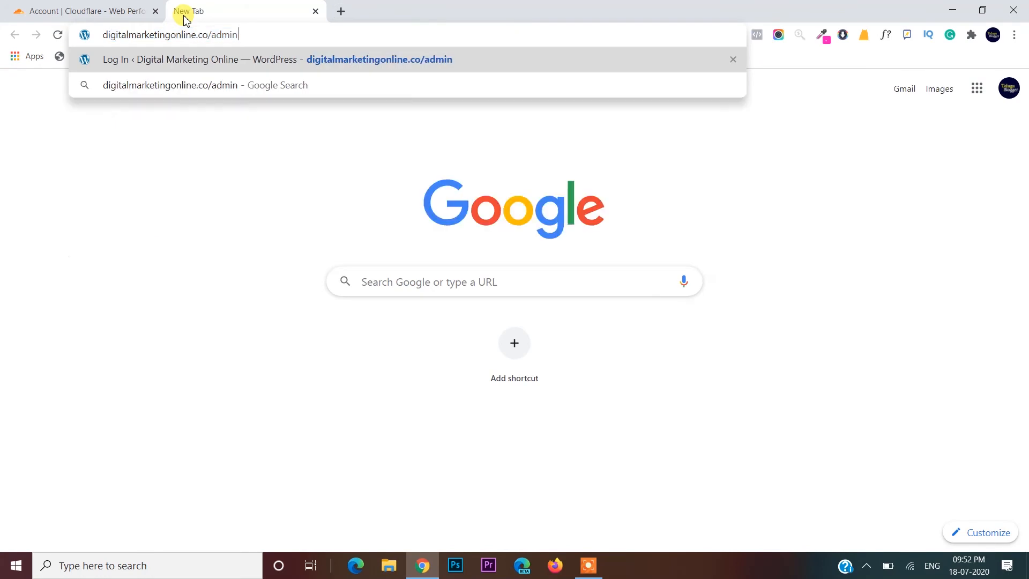
key("BackSpace")
key("BackSpace")
key("BackSpace")
key("BackSpace")
key("BackSpace")
key("BackSpace")
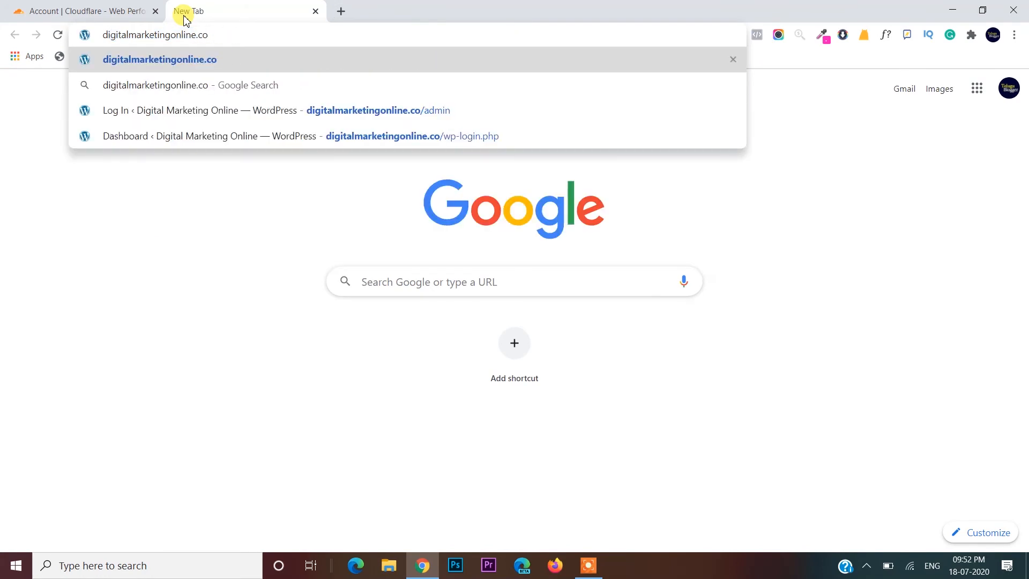
key("Return")
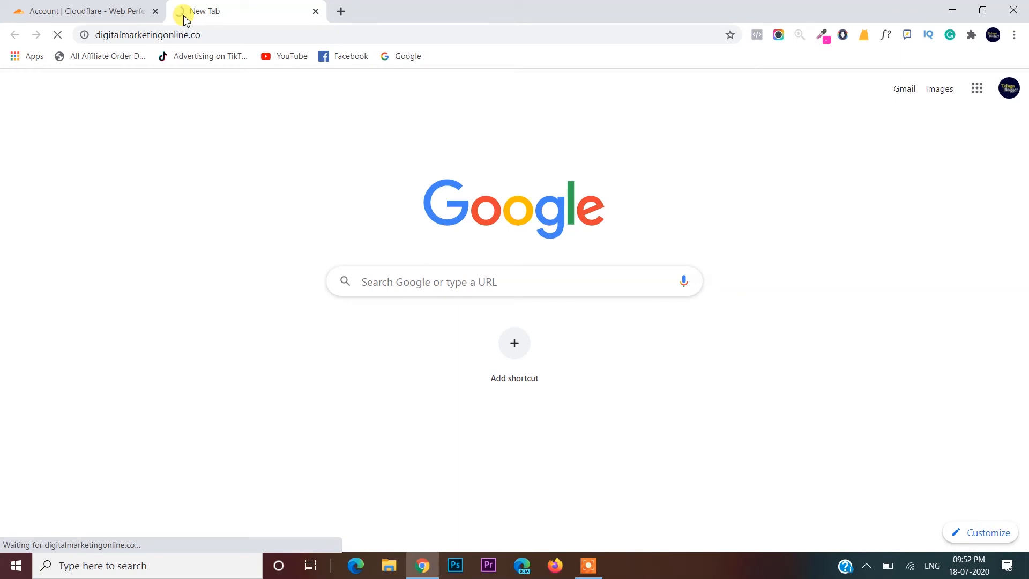
left_click(107, 6)
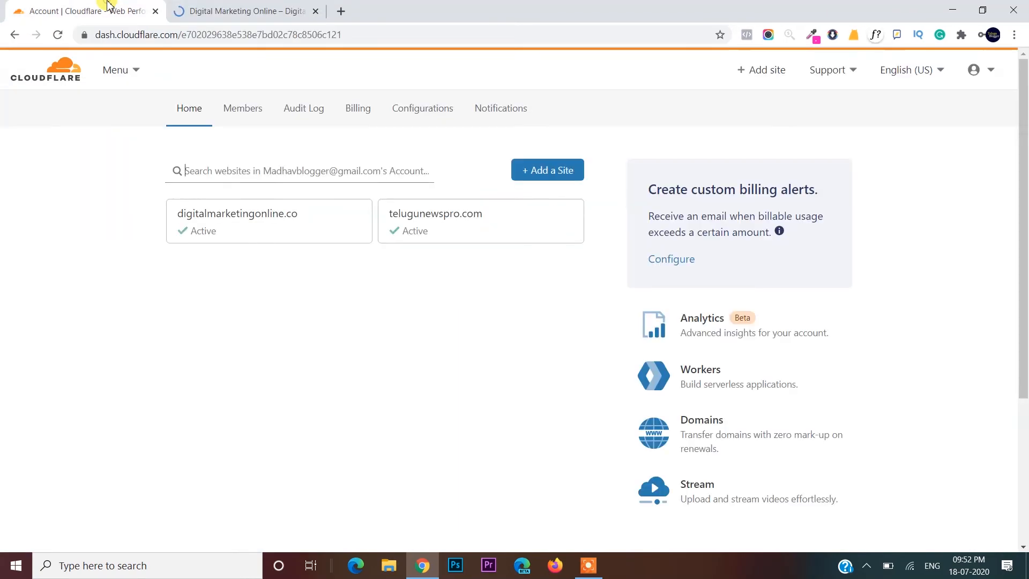
left_click(225, 7)
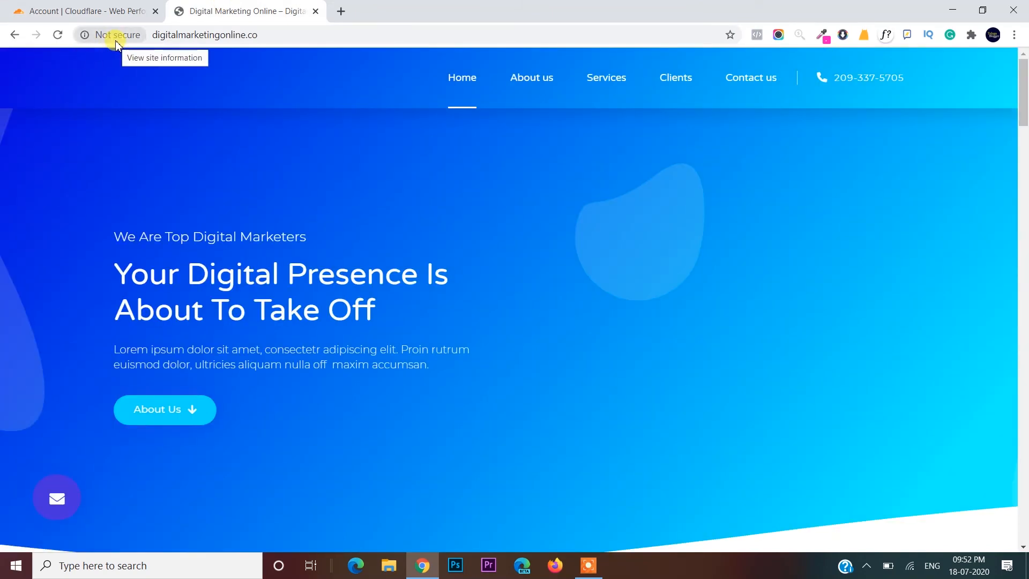
left_click(94, 5)
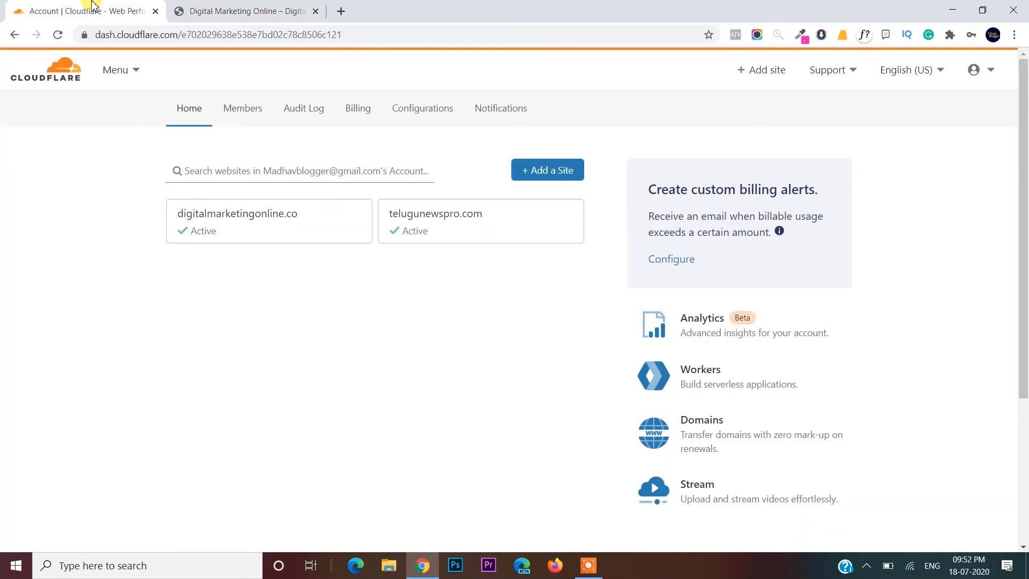
left_click(211, 5)
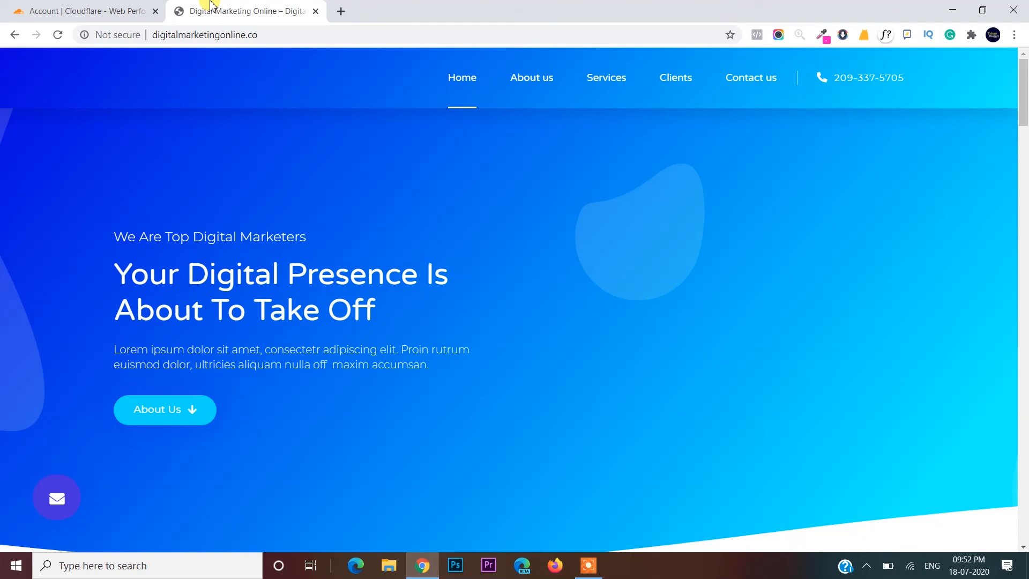
- Append /admin to the site's address to load its login page
left_click(332, 30)
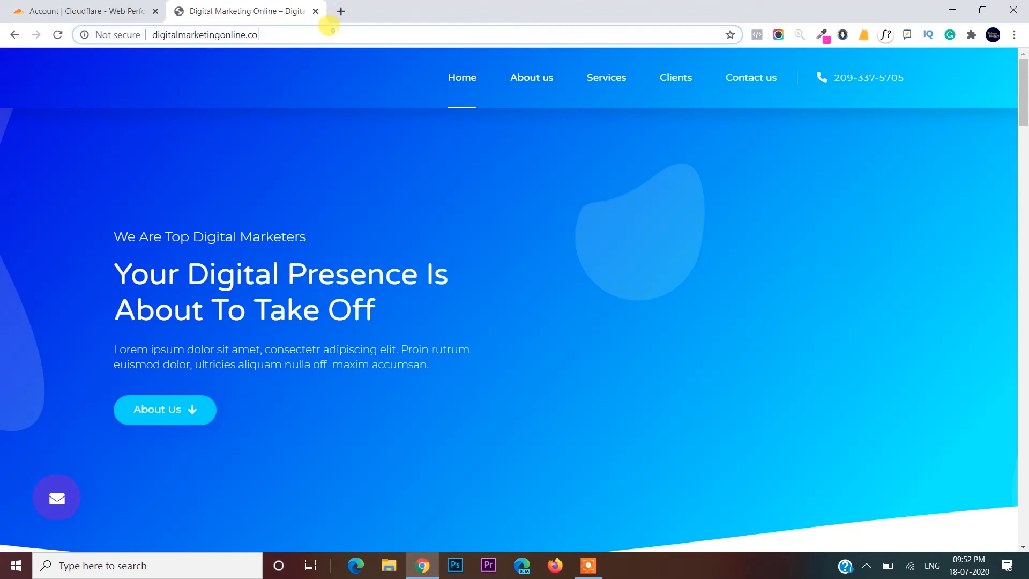
left_click(333, 30)
left_click(329, 29)
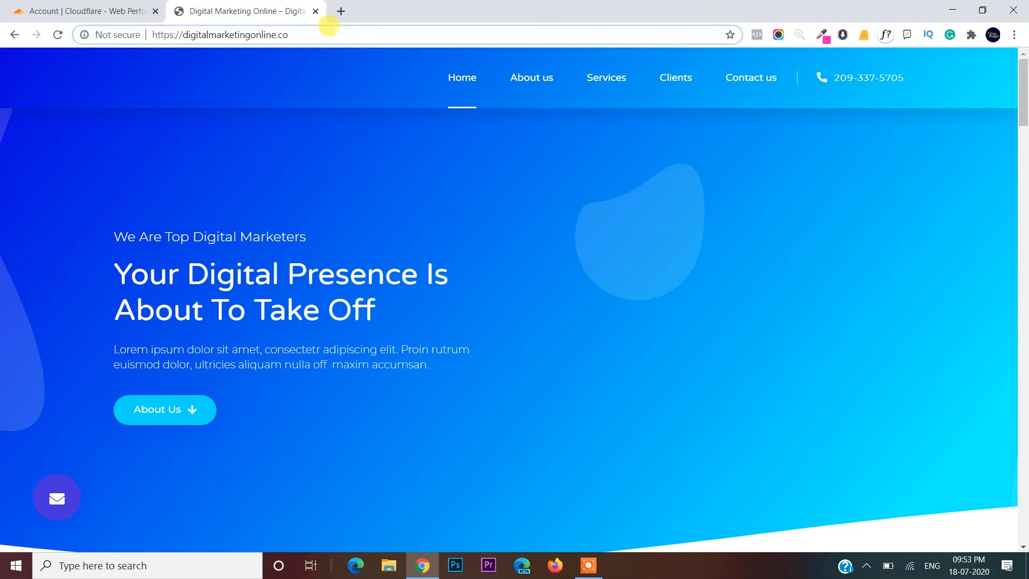
type("/")
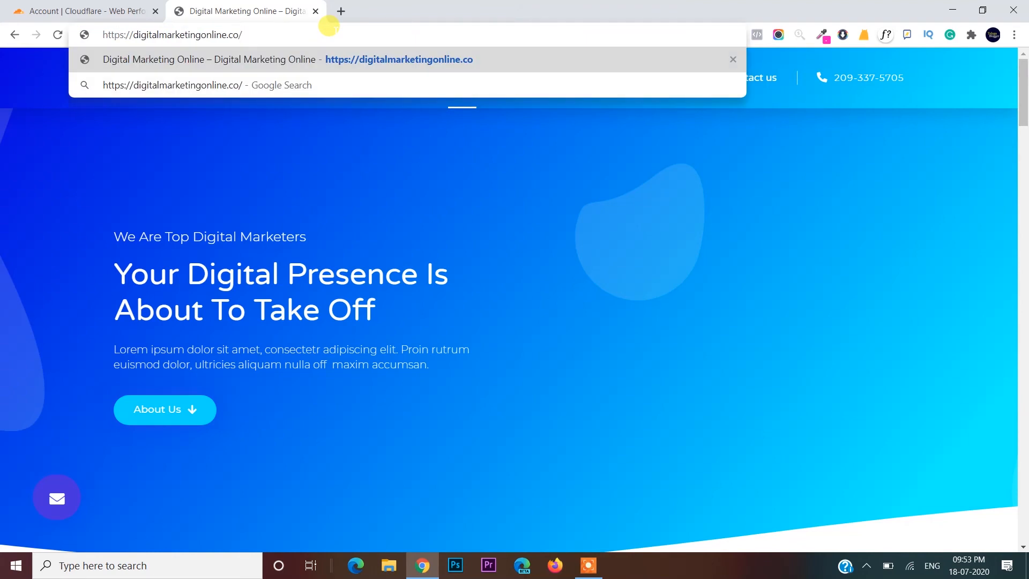
type("adm")
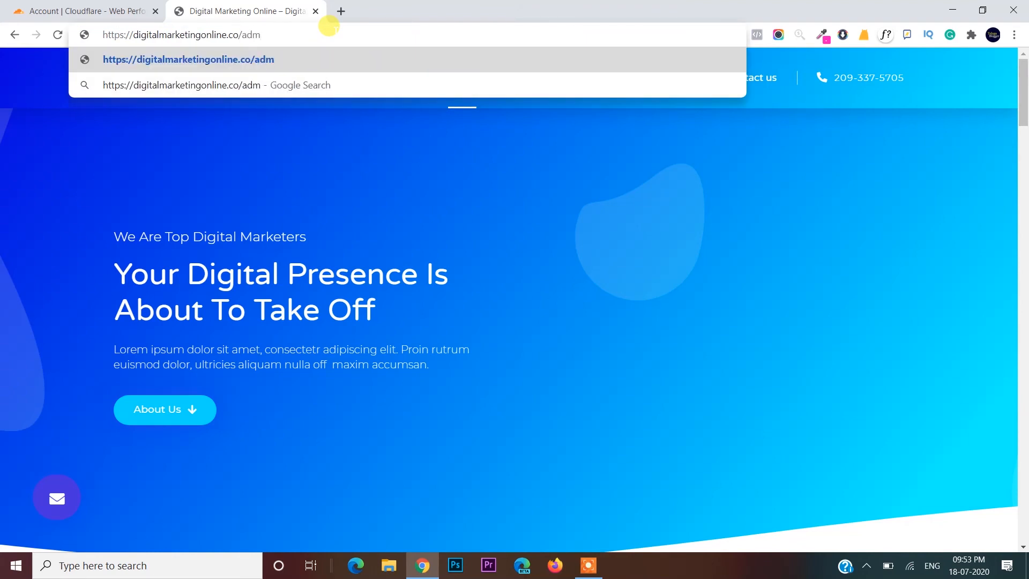
type("in")
key("Return")
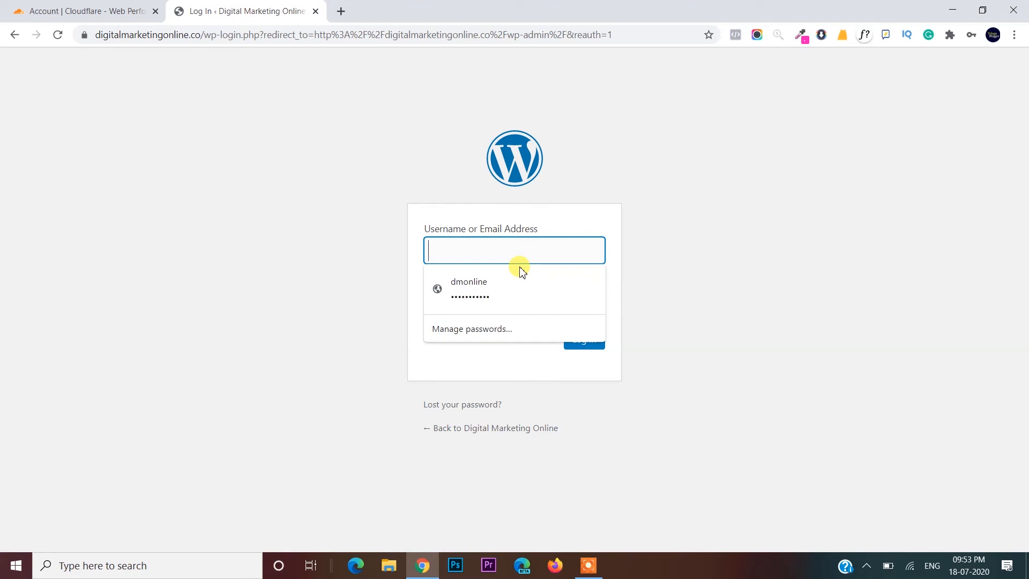
- Sign in with the saved admin username and retyped password, then view Installed Plugins
type("di")
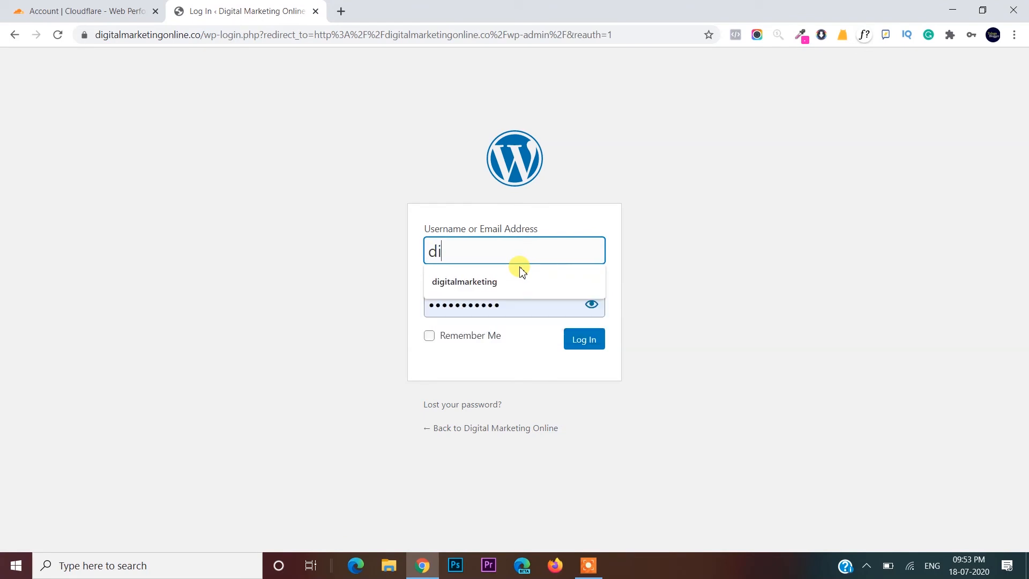
left_click(518, 283)
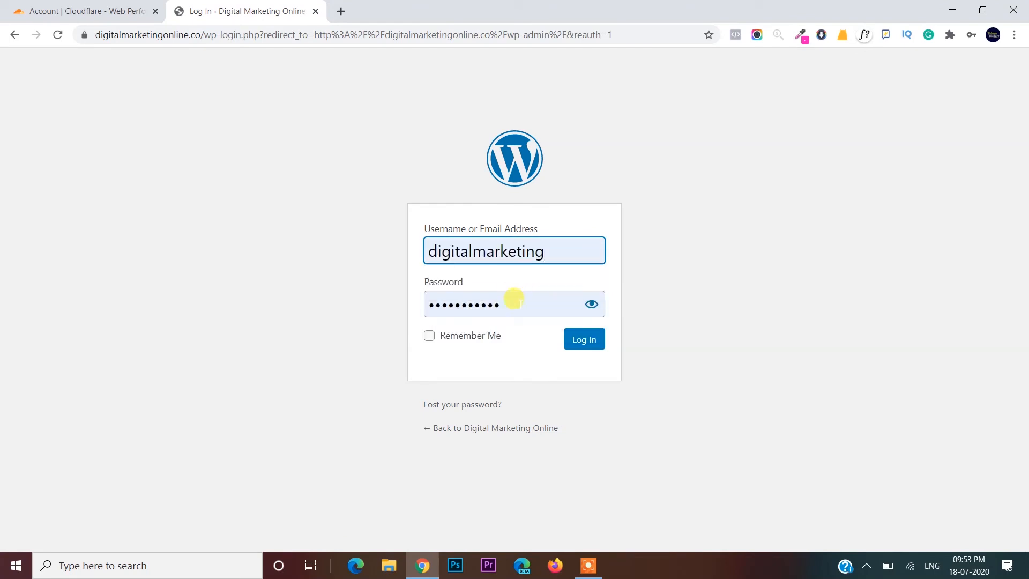
left_click(517, 304)
key("ctrl+a")
key("BackSpace")
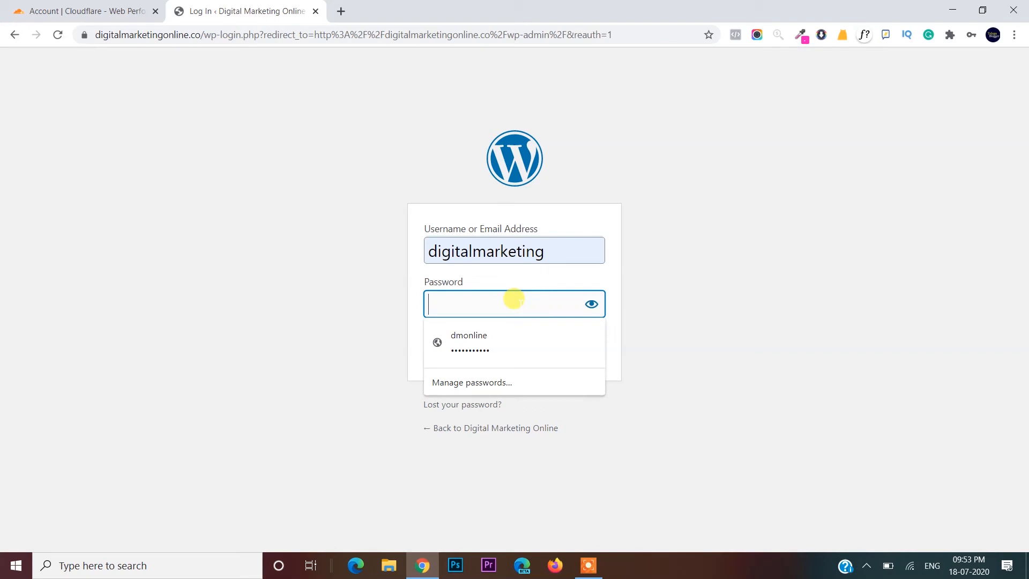
type("••")
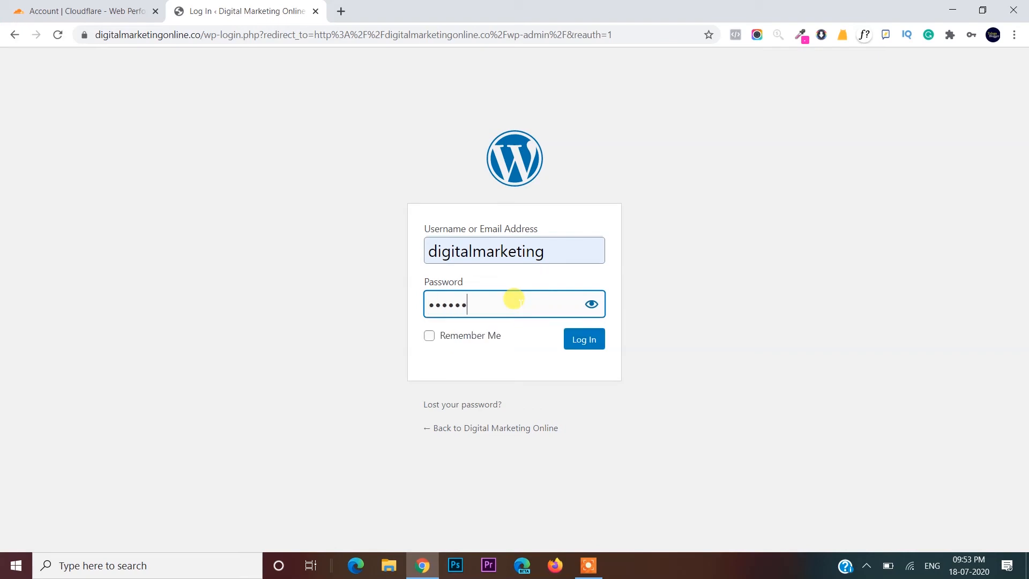
type("••••••••")
key("Return")
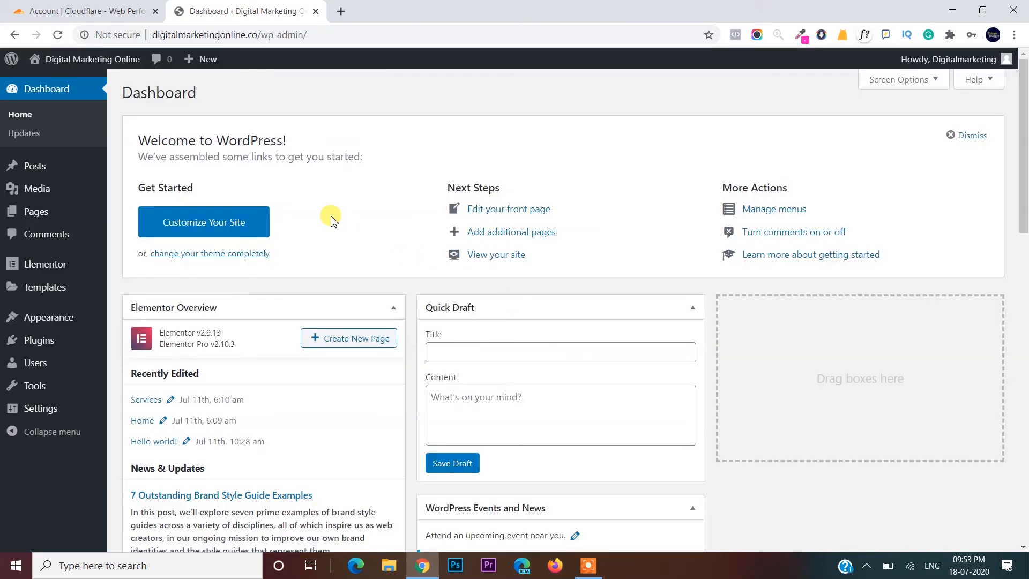
left_click(57, 340)
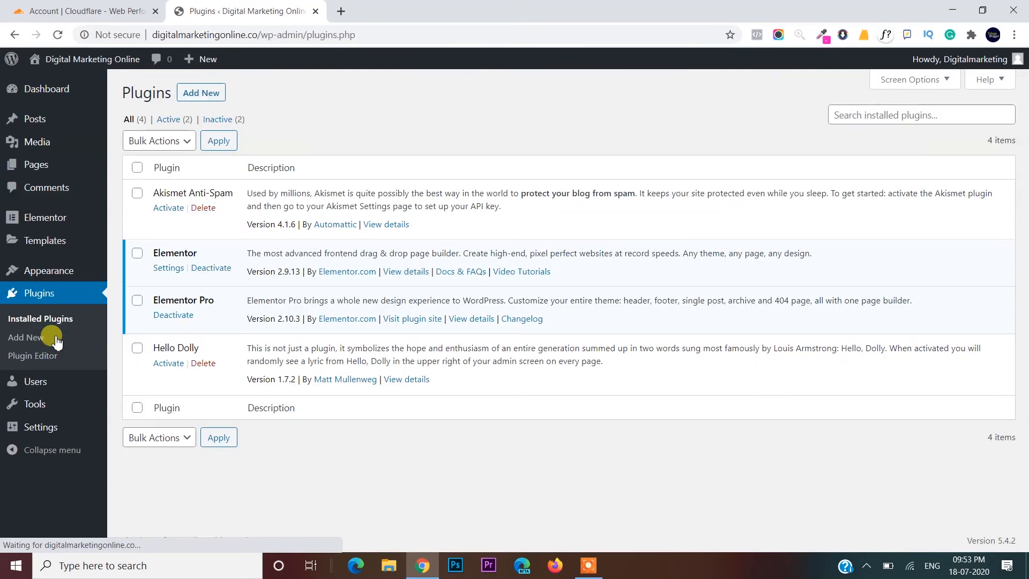
- Find Really Simple SSL under Add New plugins, then install and activate it
left_click(207, 97)
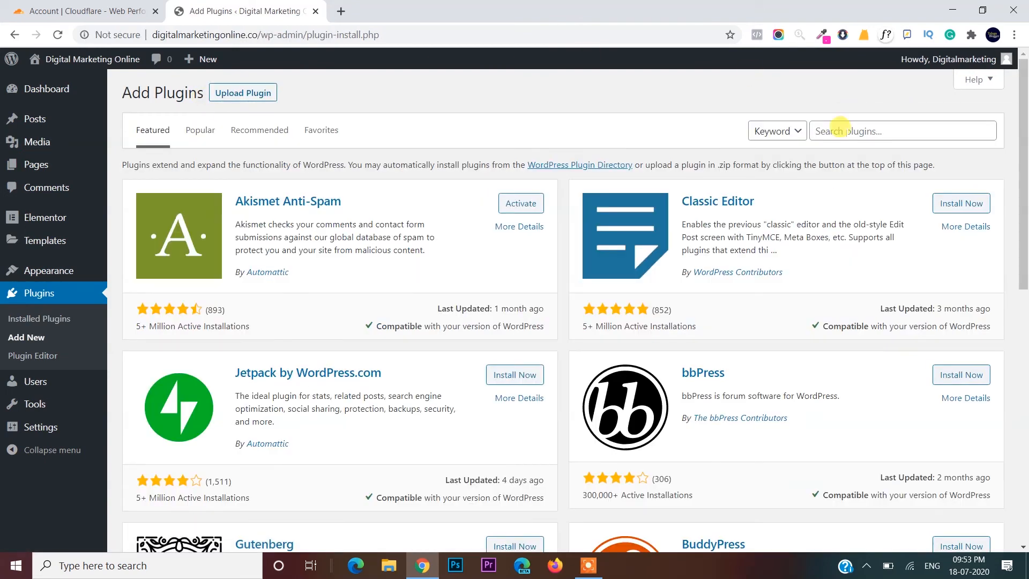
left_click(840, 131)
type("re")
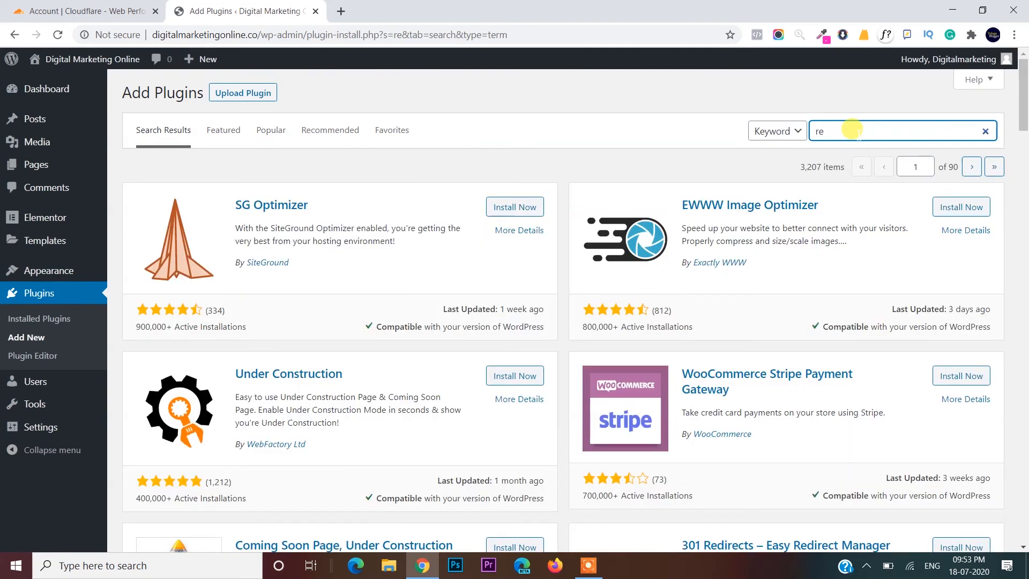
left_click(849, 130)
left_click(856, 158)
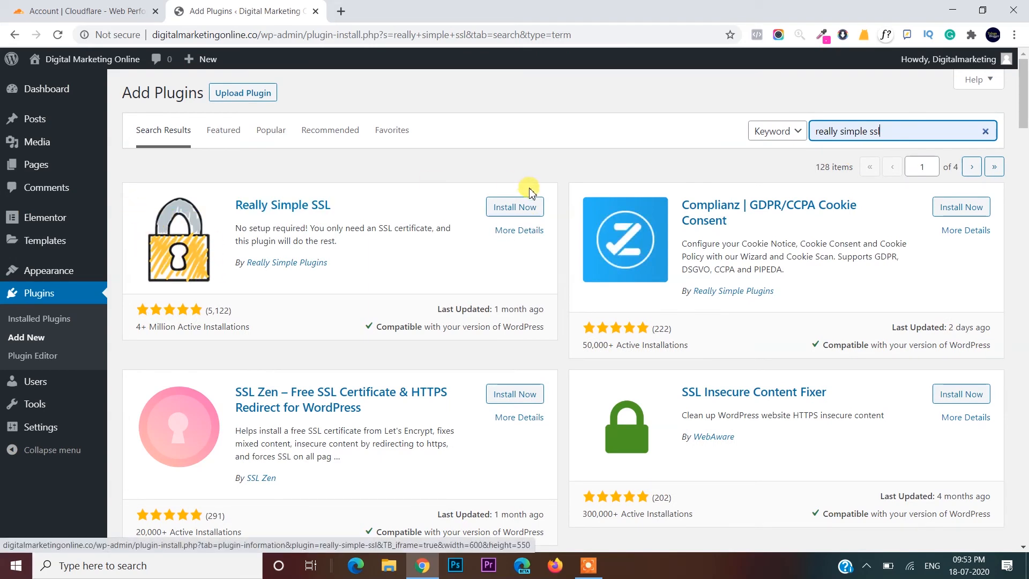
left_click(510, 209)
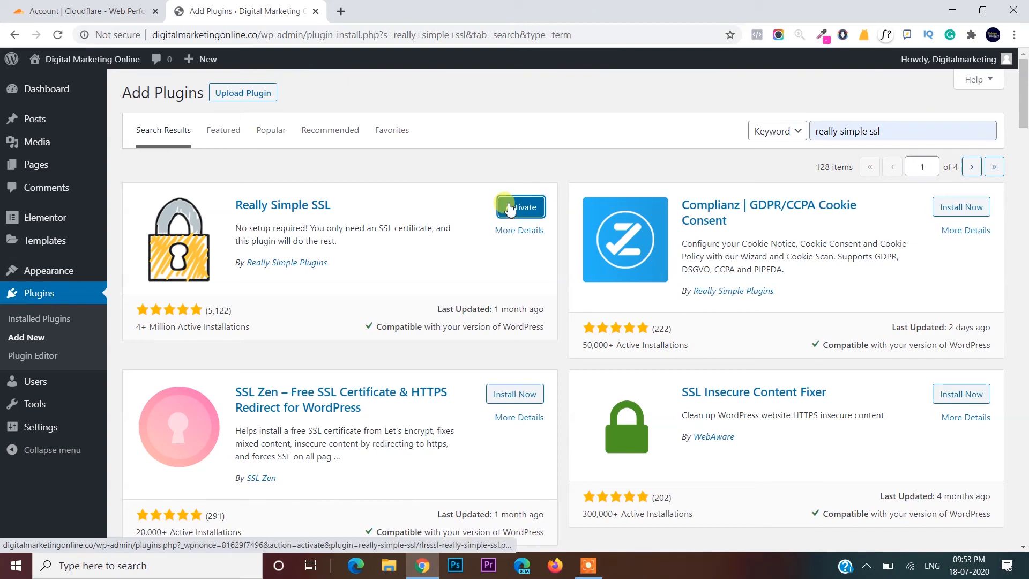
left_click(510, 209)
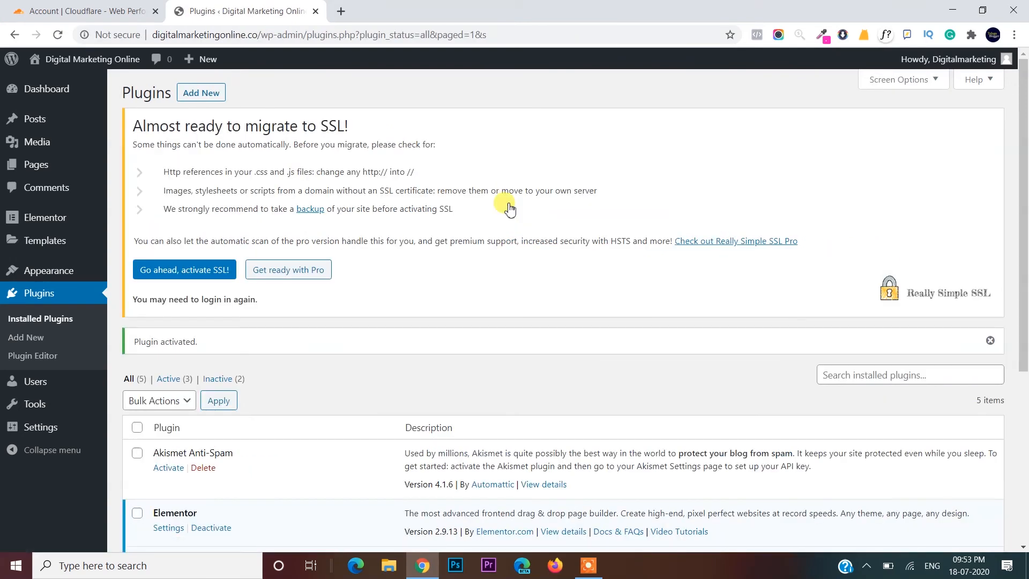
- Scroll the Plugins list and open Really Simple SSL's Settings page
scroll(500, 203, "down", 2)
scroll(375, 172, "up", 2)
scroll(299, 126, "down", 4)
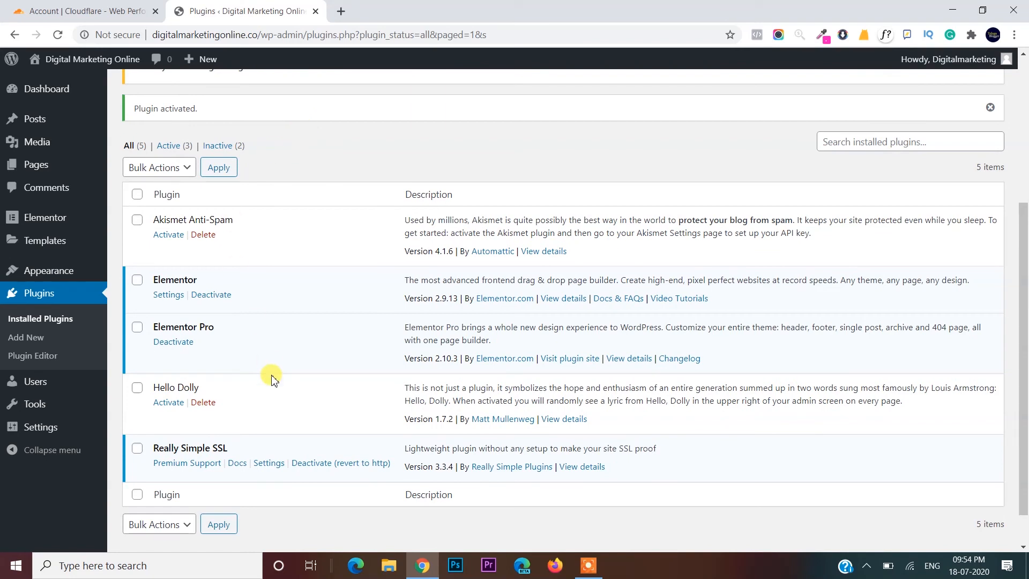
left_click(269, 463)
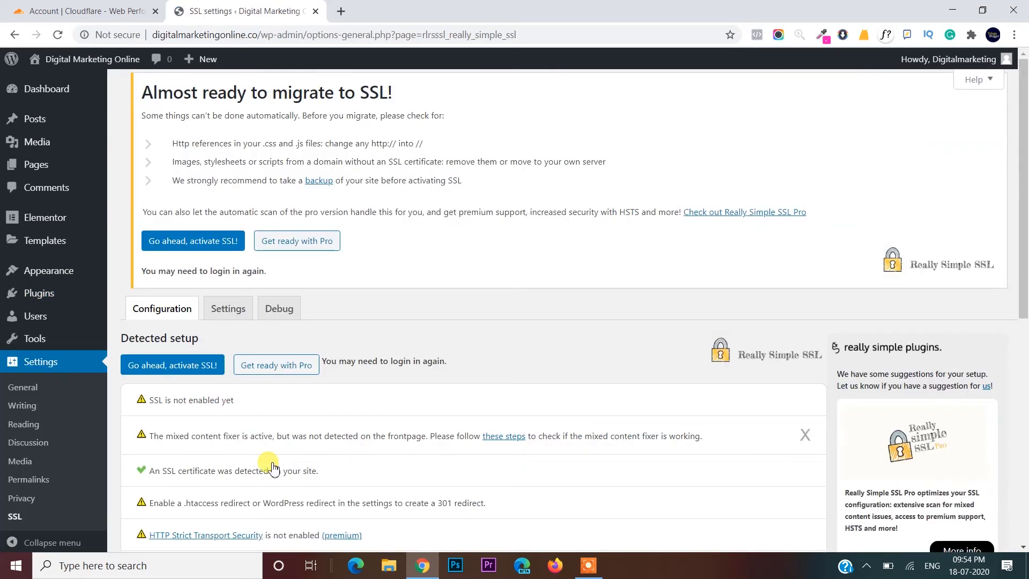
- Activate SSL via 'Go ahead, activate SSL!', review the detected checks, and open Settings
scroll(273, 468, "down", 1)
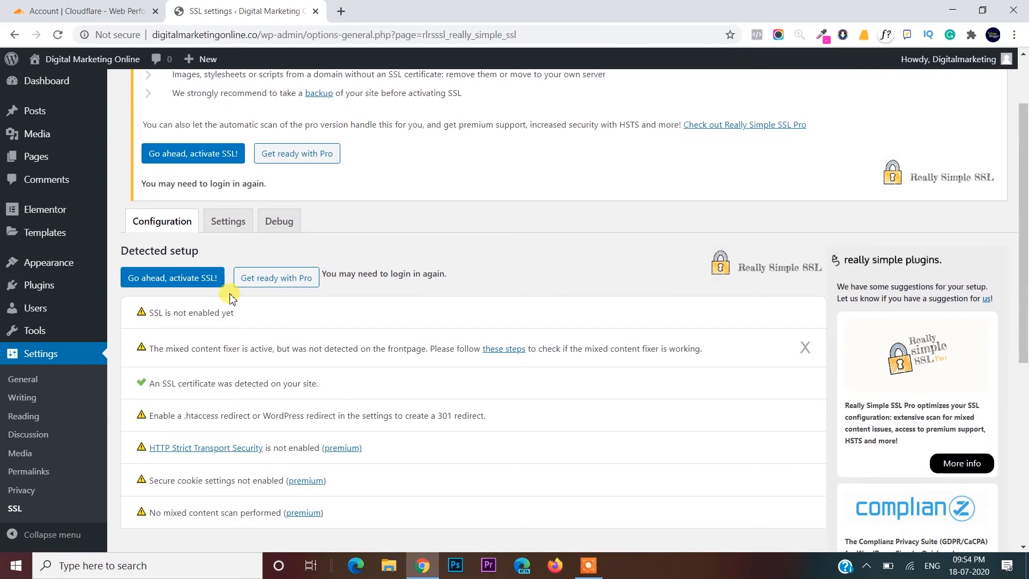
left_click(185, 282)
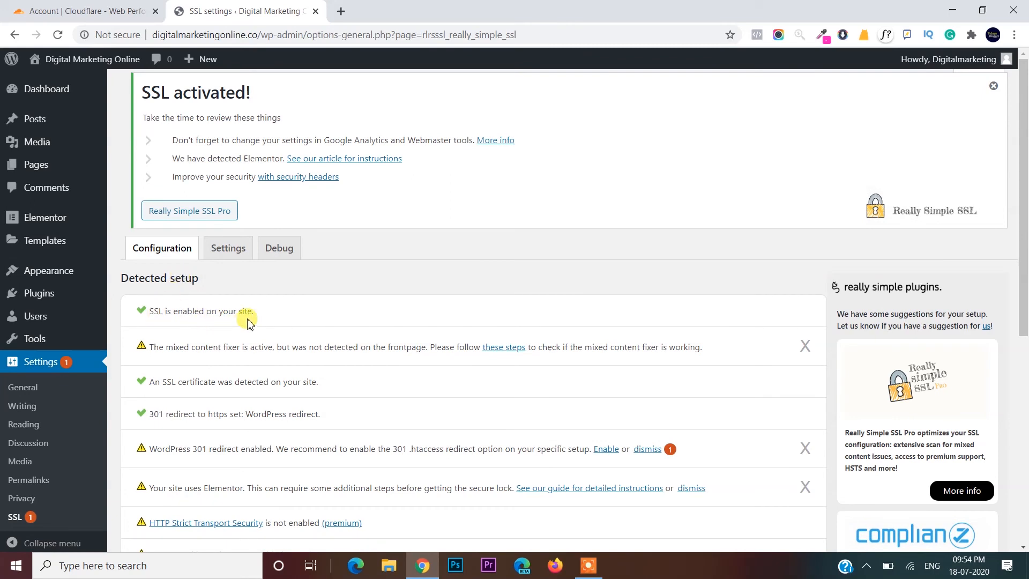
scroll(248, 322, "down", 1)
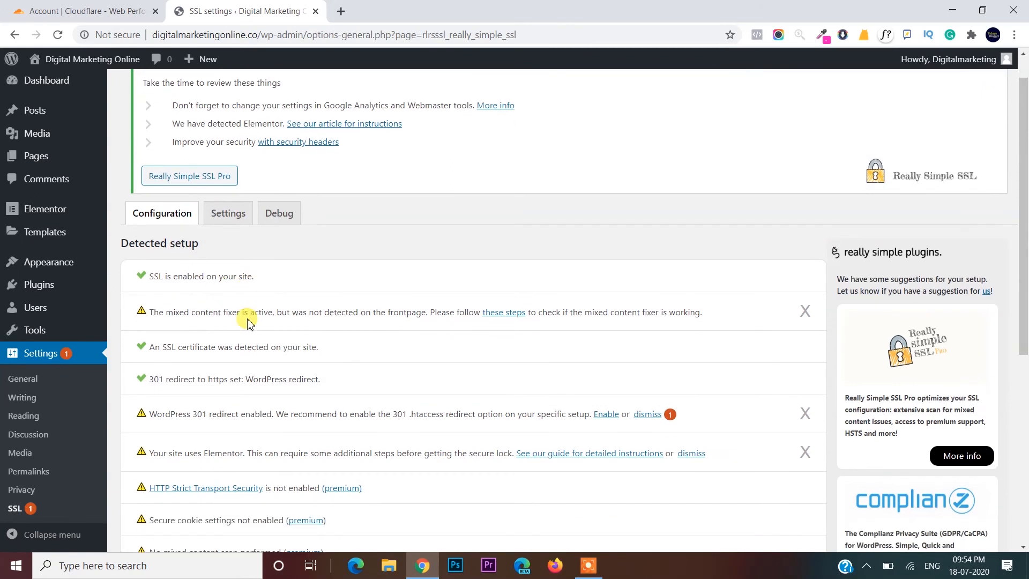
scroll(248, 323, "down", 3)
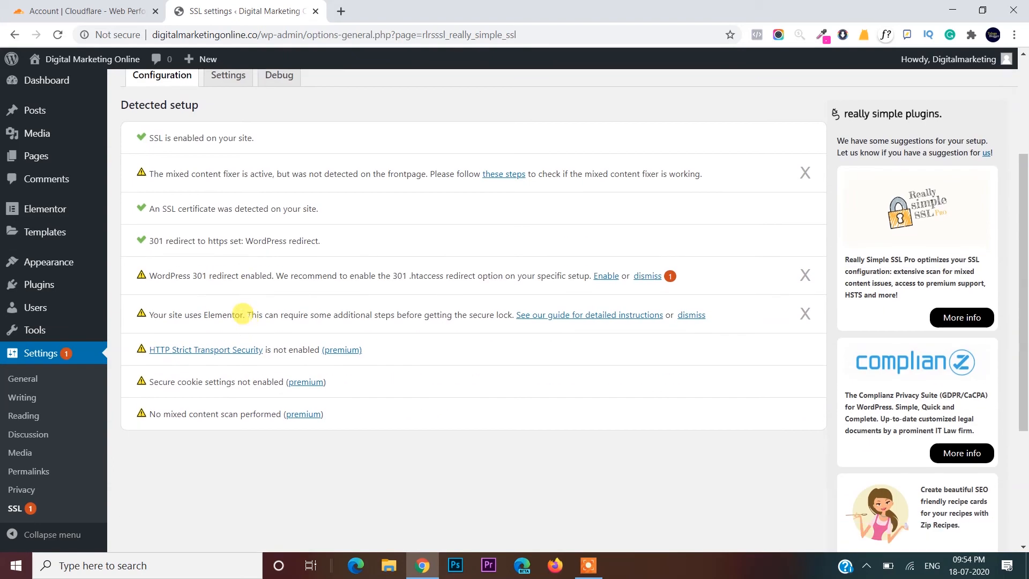
scroll(244, 316, "up", 4)
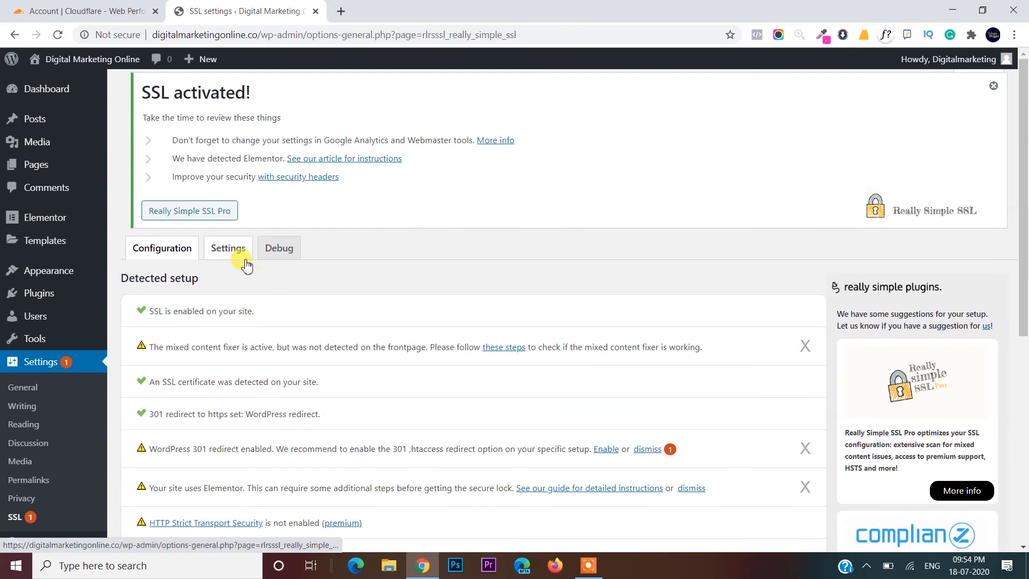
left_click(240, 256)
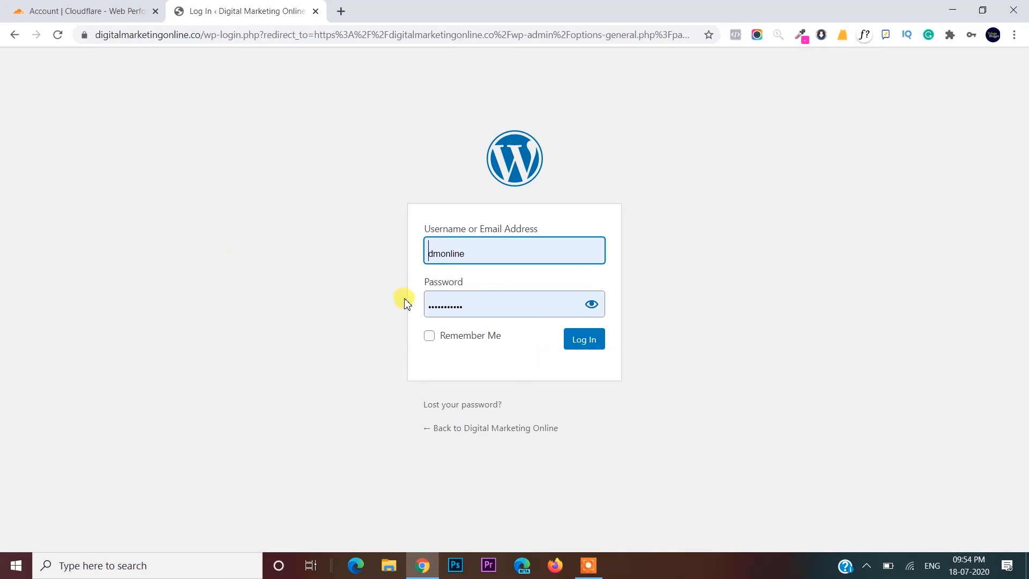
- Log back in by replacing the prefilled username with the admin account and re-entering the password
left_click(508, 250)
key("ctrl+a")
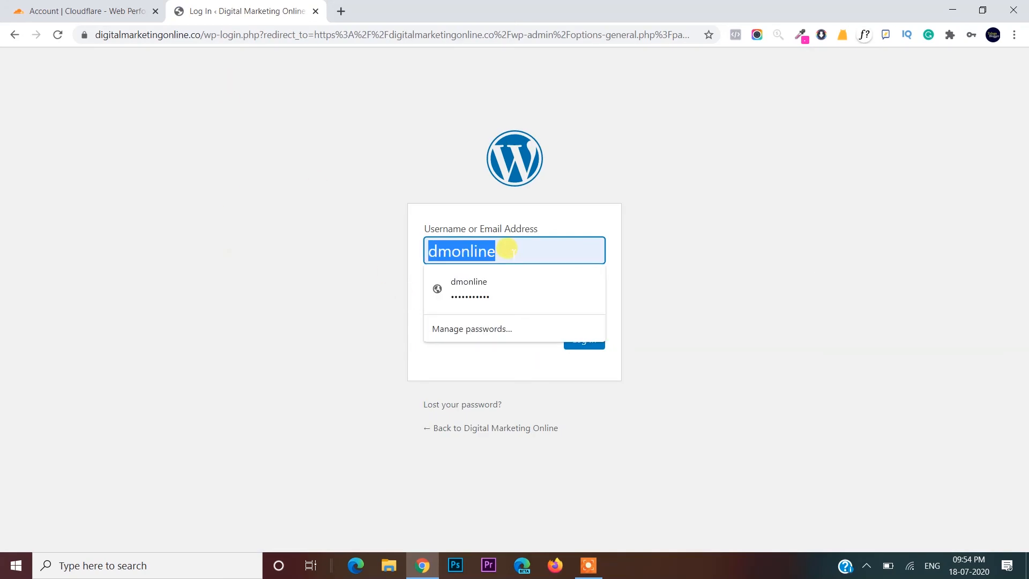
key("BackSpace")
type("dig")
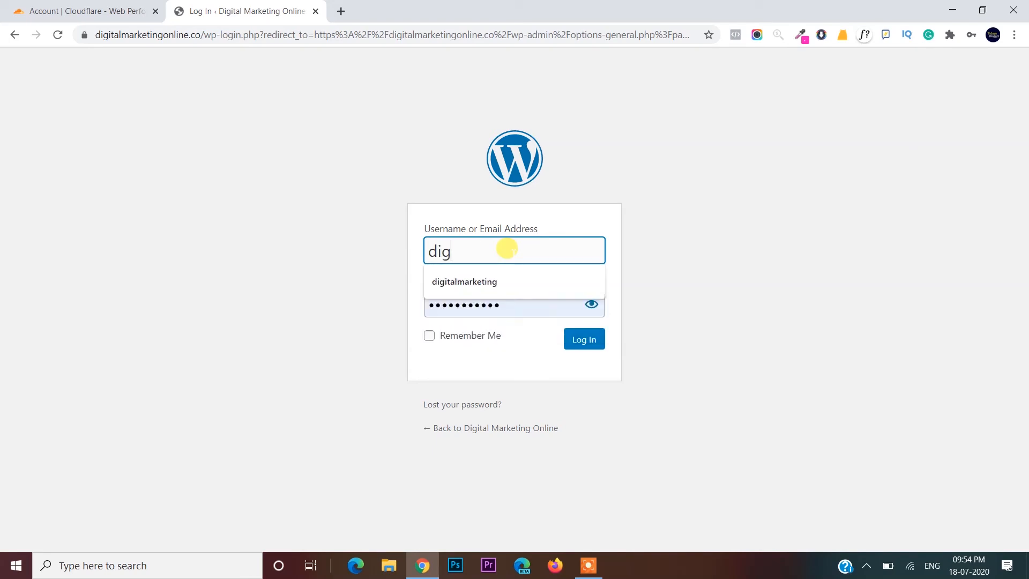
left_click(509, 281)
left_click(504, 298)
left_click(504, 297)
key("ctrl+a")
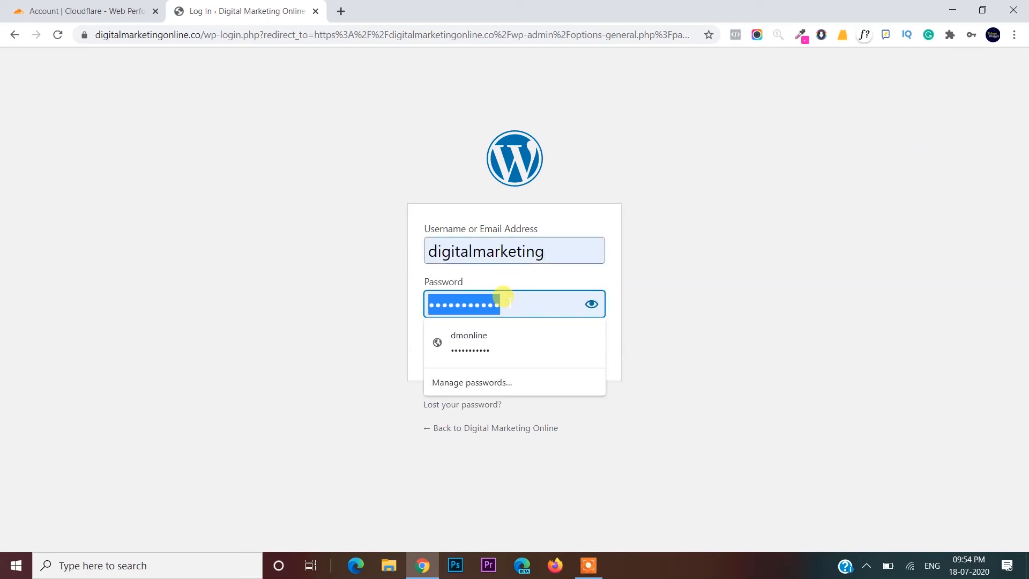
key("BackSpace")
type("d")
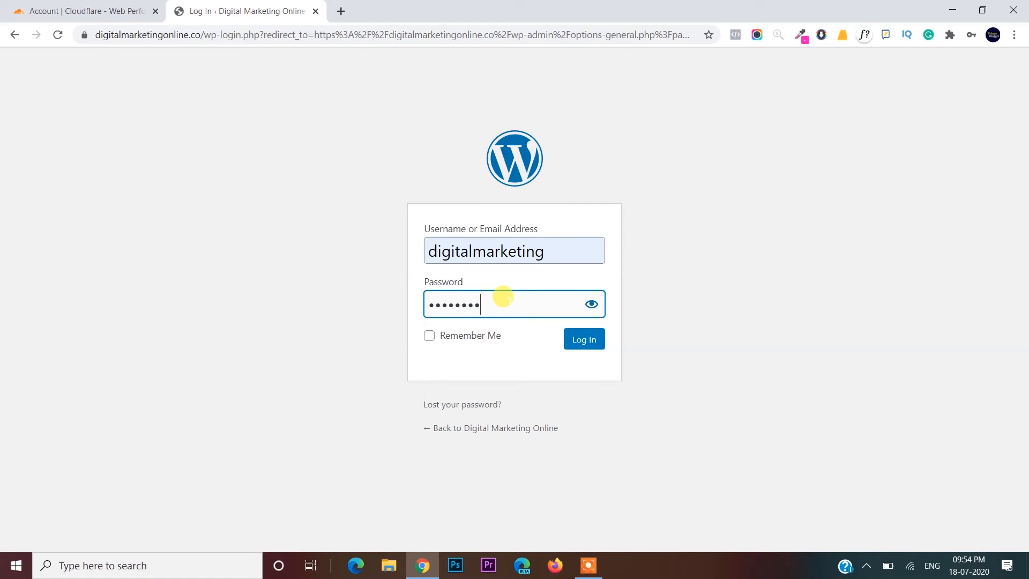
key("Return")
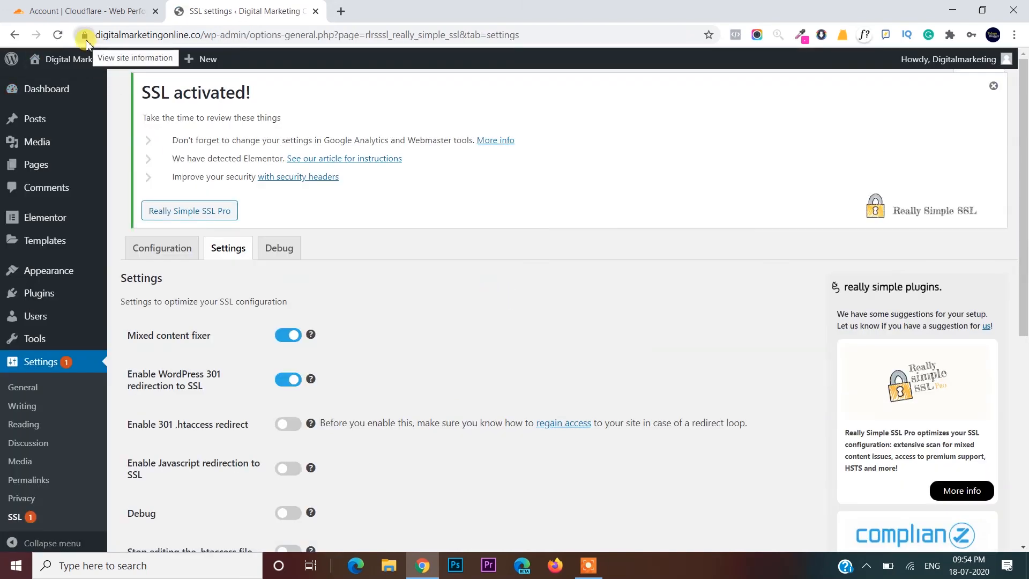
- Load the digitalmarketingonline.co homepage in a new browser tab
left_click(347, 15)
type("d")
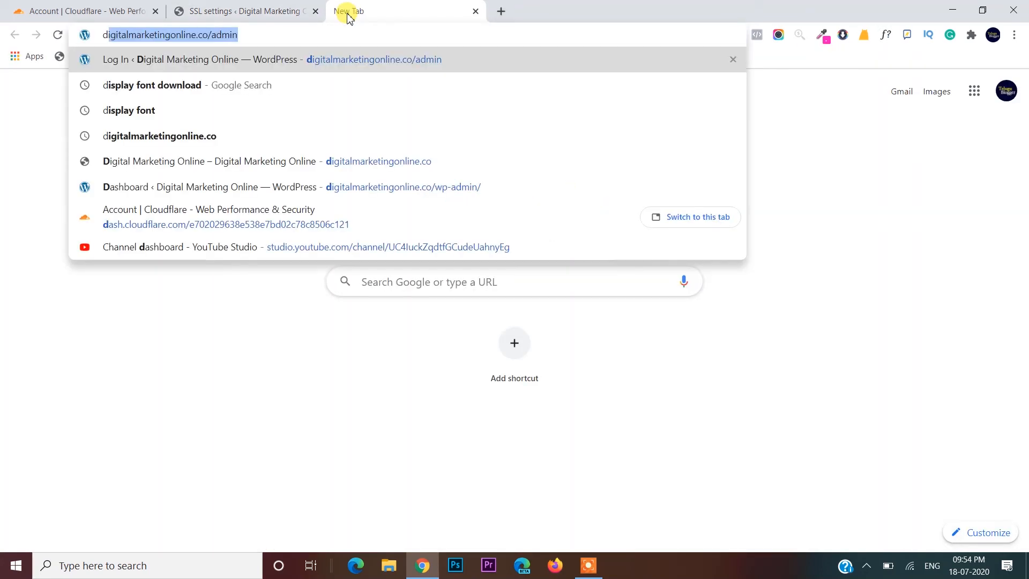
key("Right")
key("BackSpace")
key("BackSpace")
key("BackSpace")
key("BackSpace")
key("BackSpace")
key("BackSpace")
key("Return")
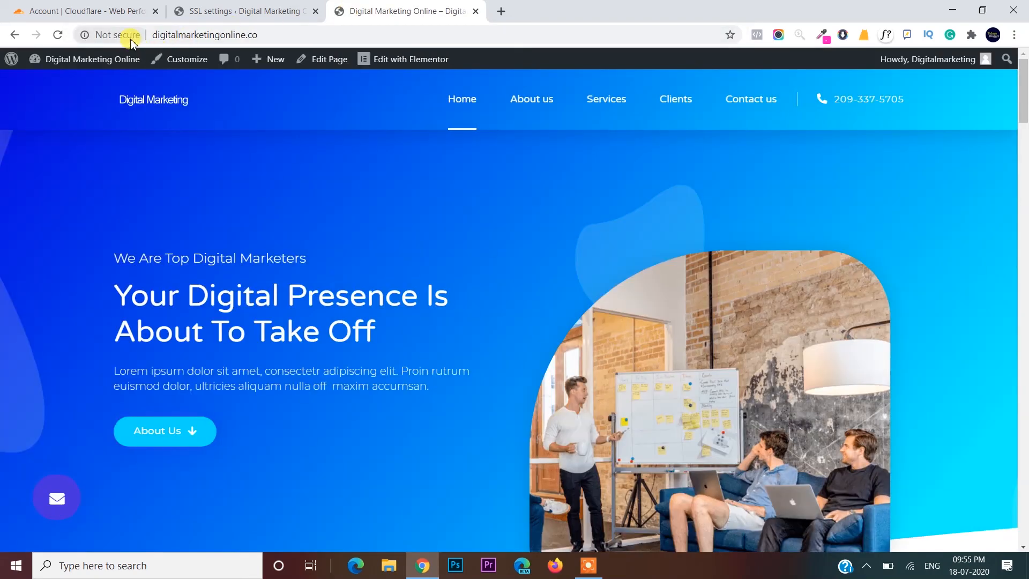
- Back on the Really Simple SSL settings tab, show the Configuration overview of setup checks
left_click(268, 11)
scroll(468, 385, "down", 3)
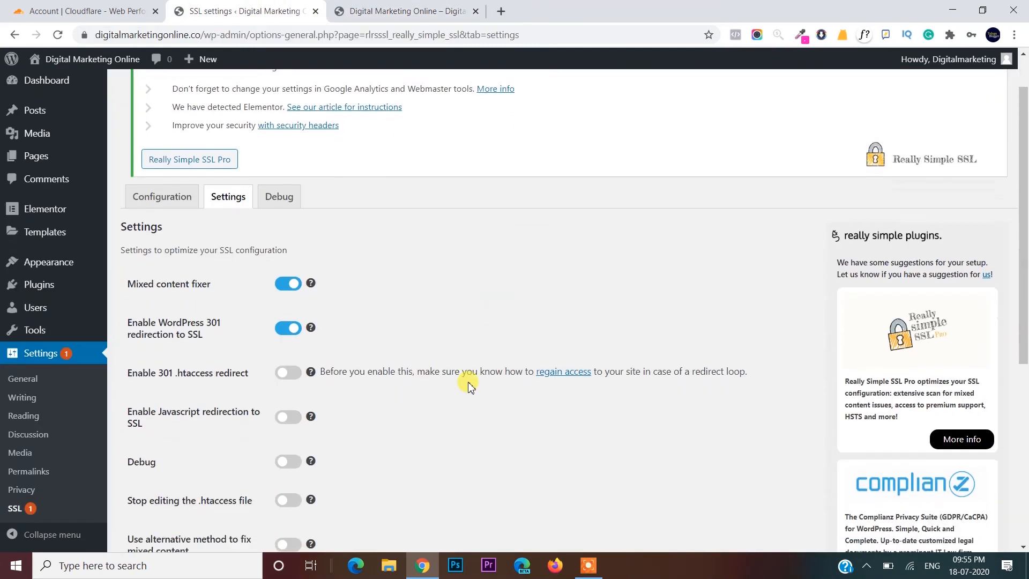
scroll(468, 384, "down", 1)
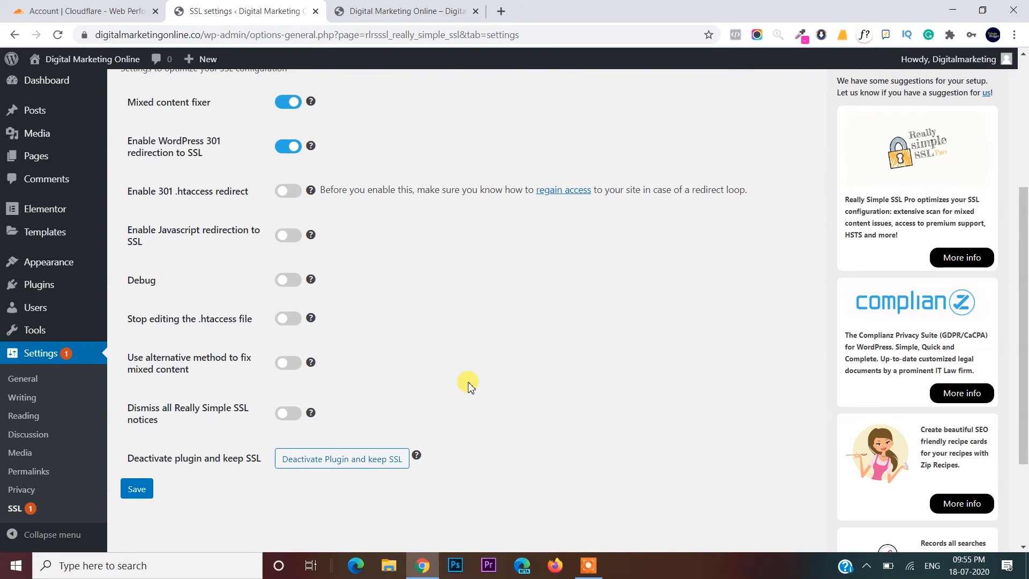
scroll(468, 385, "up", 3)
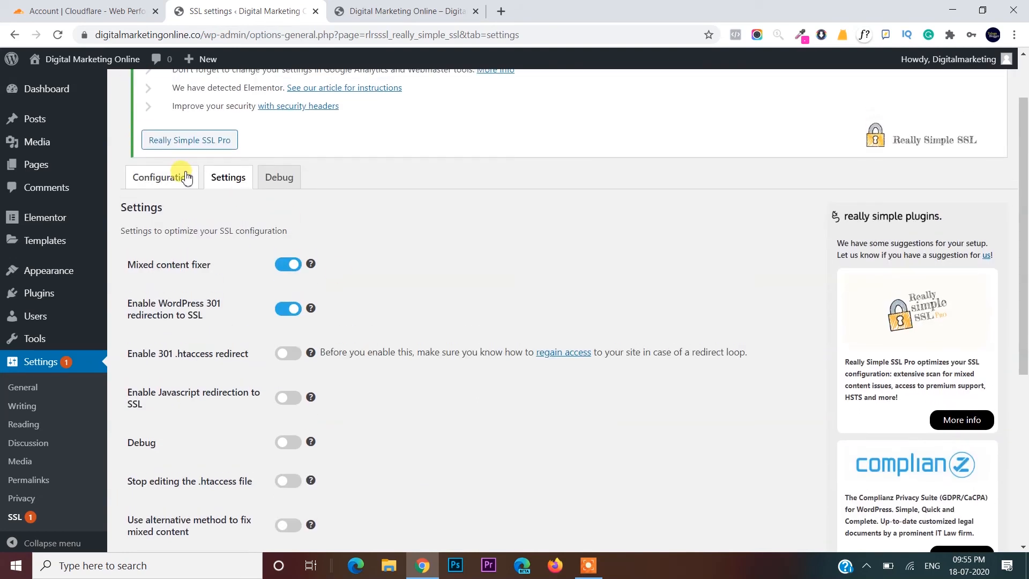
left_click(186, 177)
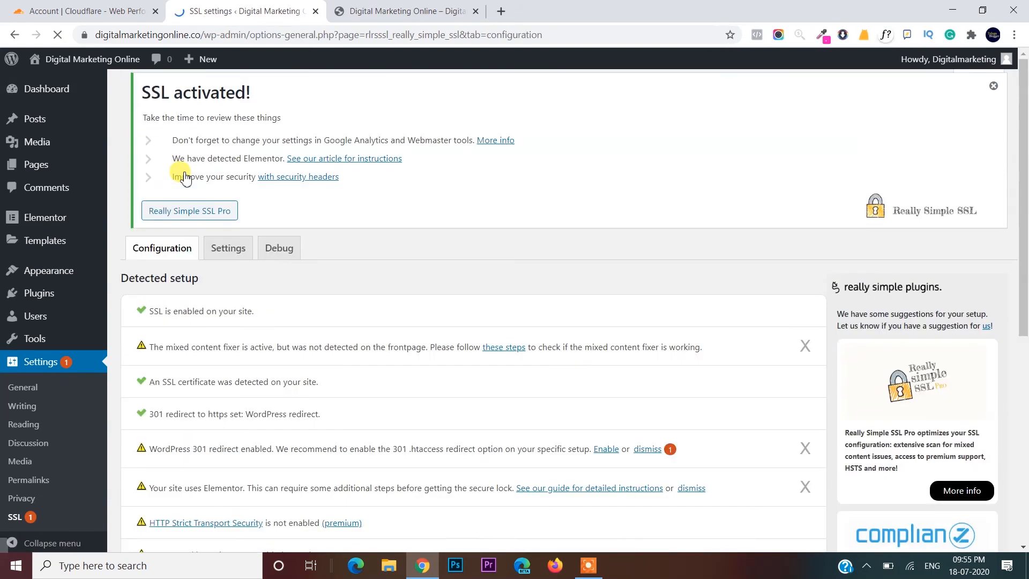
- Open the mixed-content help article, then dismiss the Elementor, 301 redirect and mixed-content fixer warnings
left_click(516, 347)
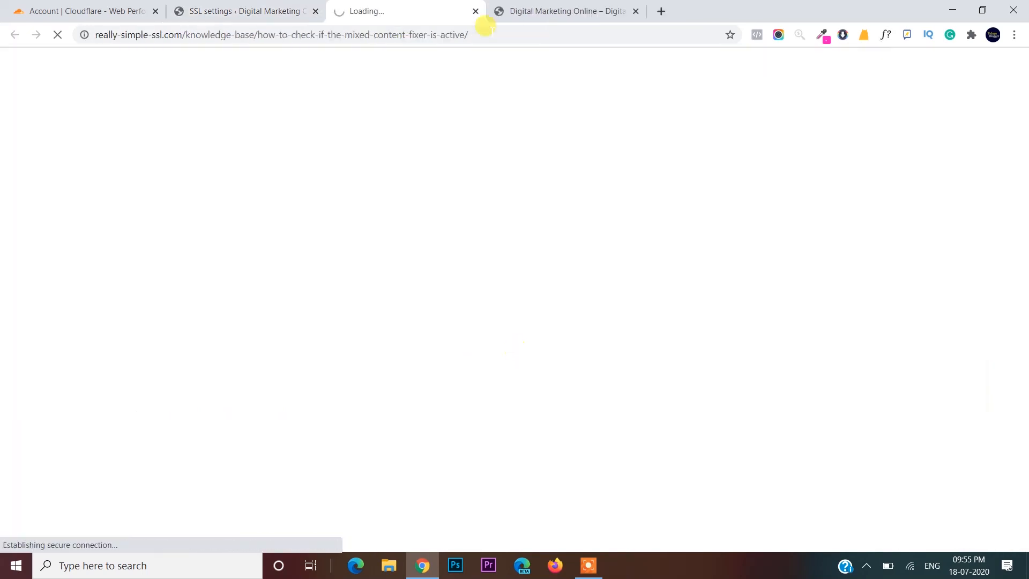
left_click(225, 9)
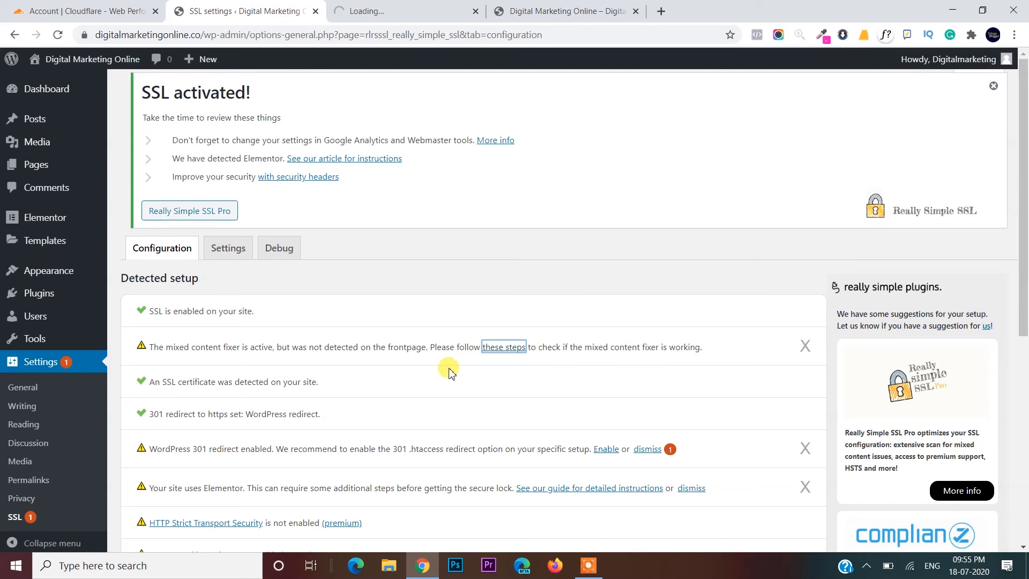
scroll(449, 371, "down", 1)
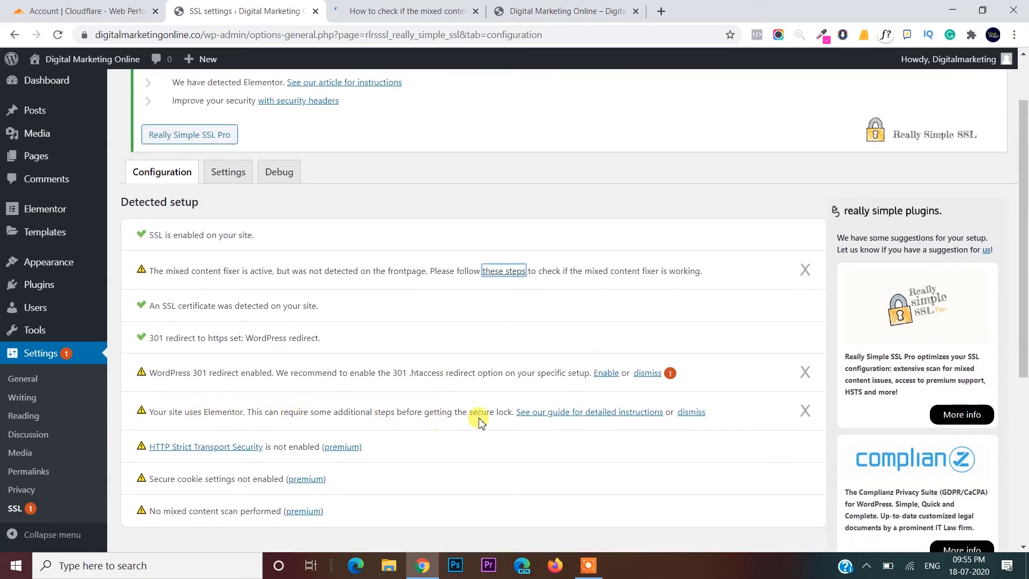
left_click(805, 410)
left_click(806, 375)
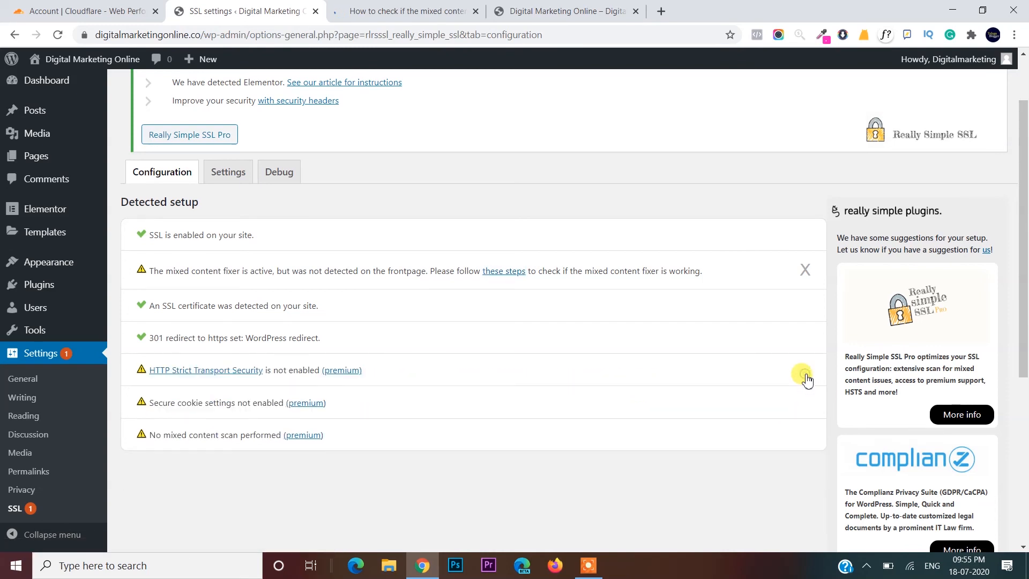
left_click(805, 273)
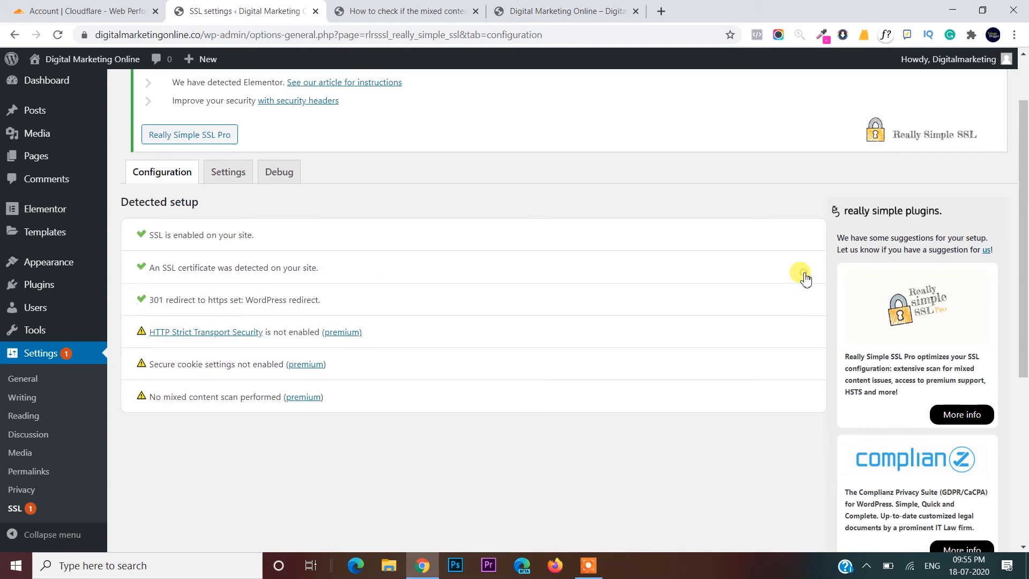
- Turn on Javascript redirection and the alternative mixed-content fixing method, and save the SSL settings
left_click(220, 172)
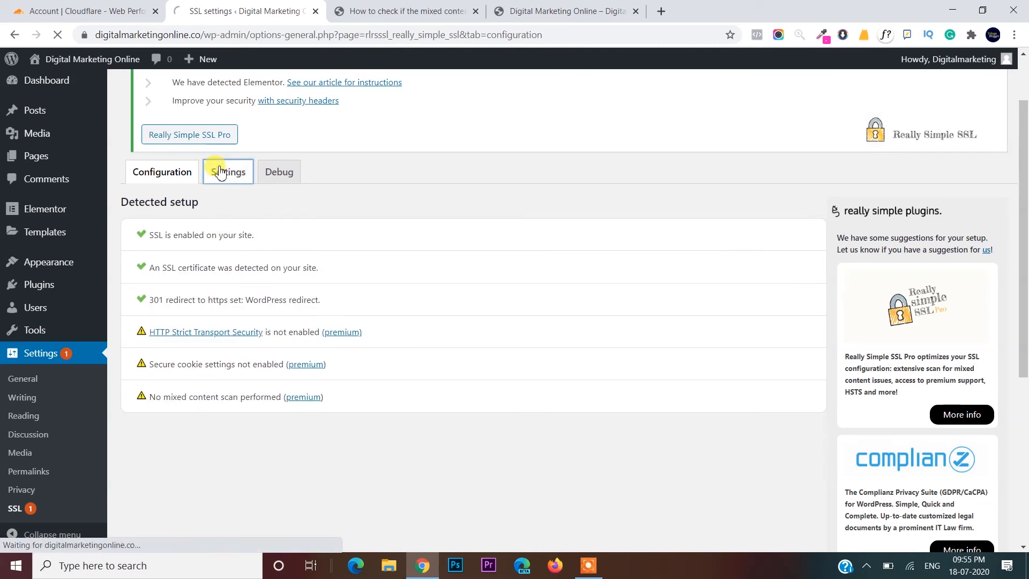
scroll(392, 448, "down", 1)
scroll(392, 448, "down", 2)
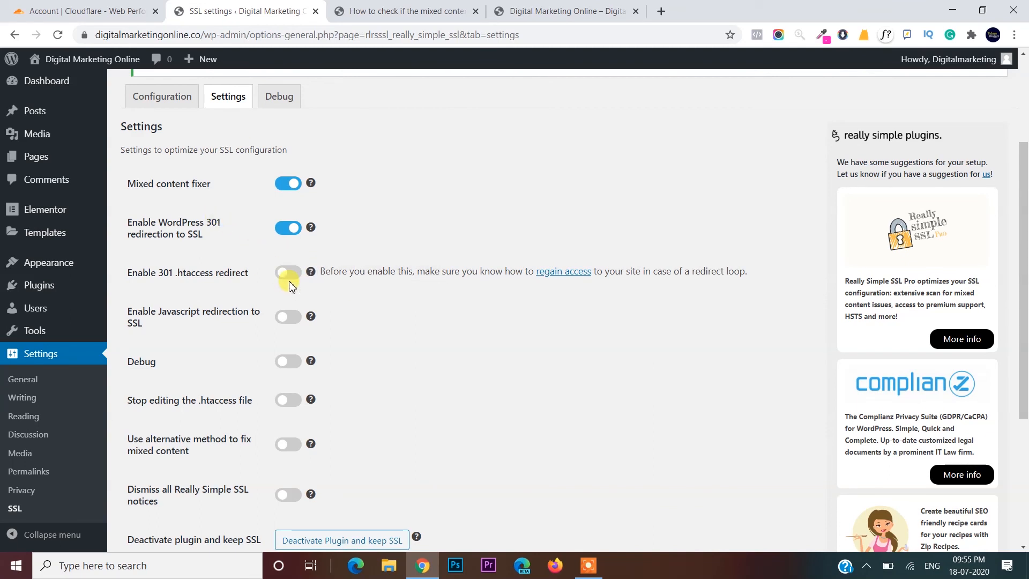
scroll(289, 282, "down", 1)
left_click(292, 263)
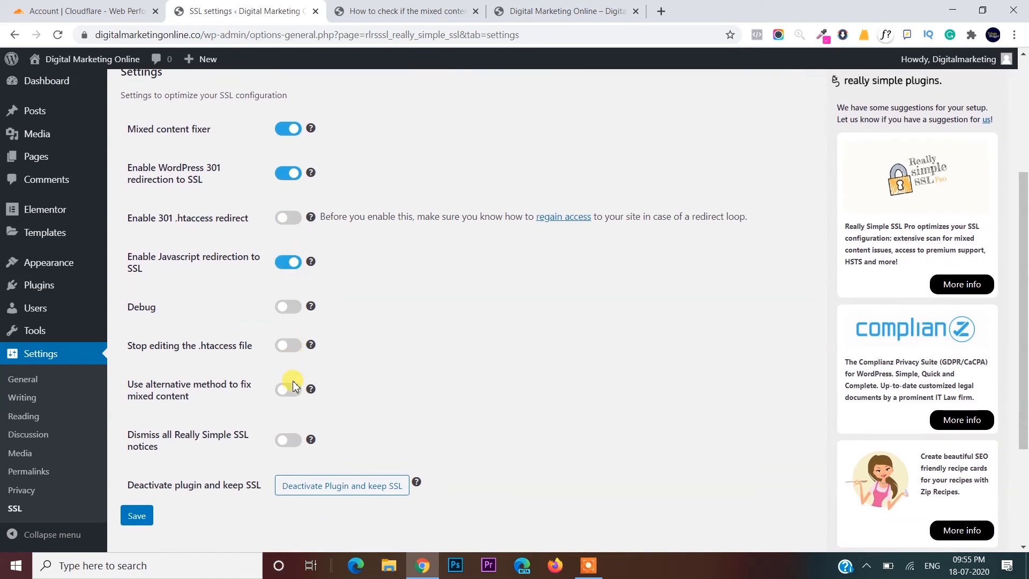
scroll(293, 385, "down", 1)
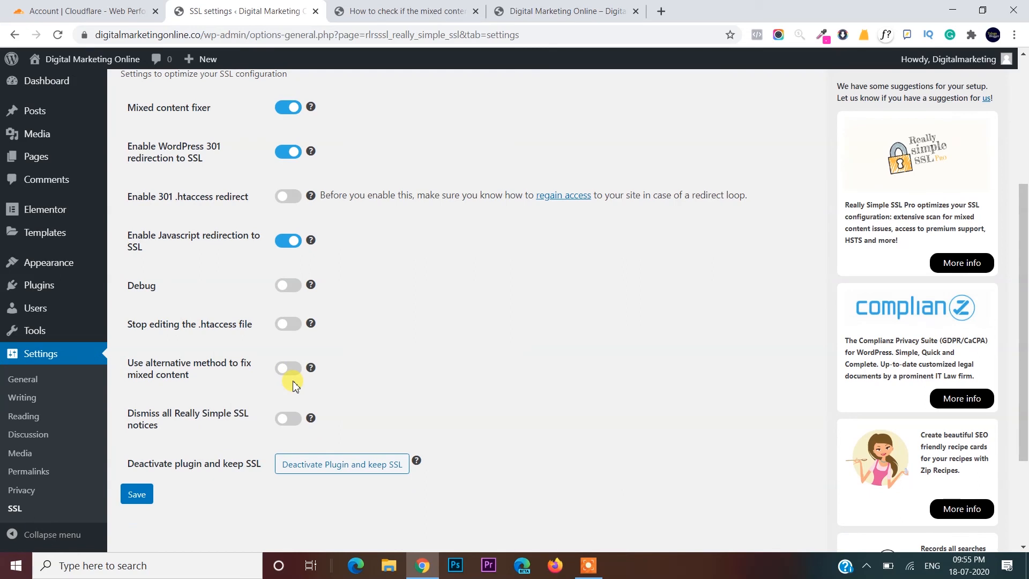
left_click(294, 370)
left_click(137, 495)
left_click(144, 496)
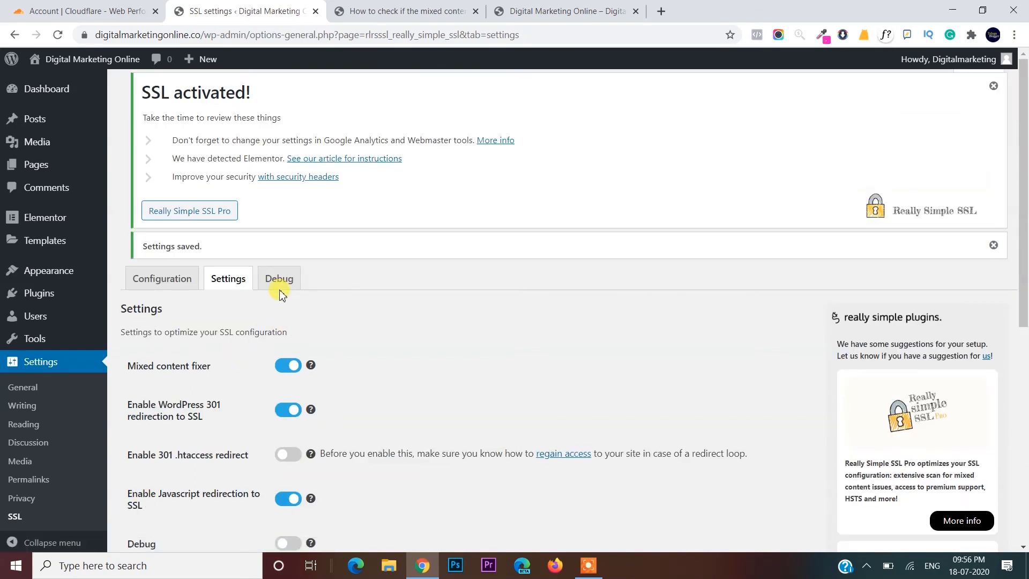
- Review the plugin's debug results, then show the detected SSL setup overview
left_click(279, 292)
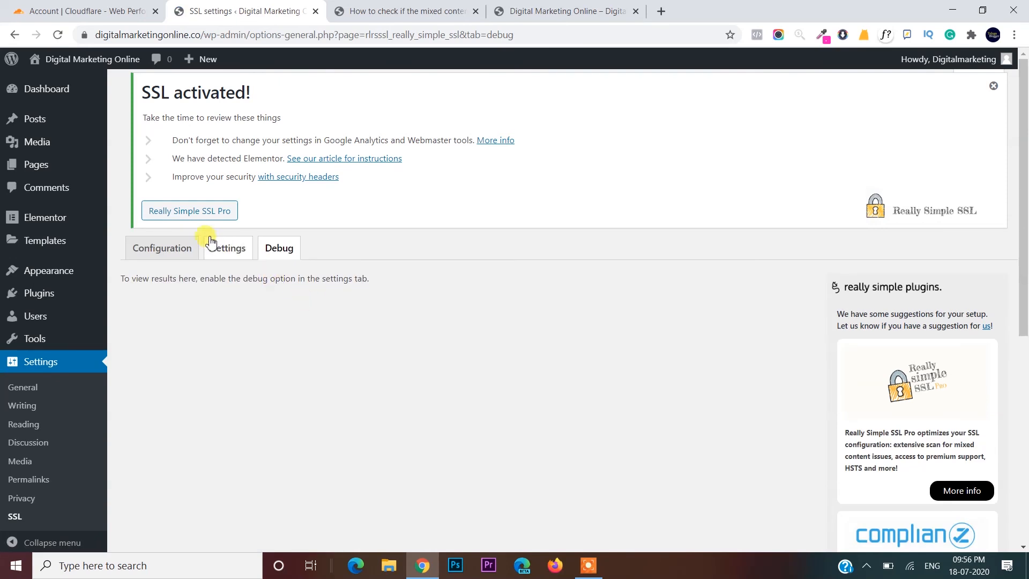
left_click(225, 250)
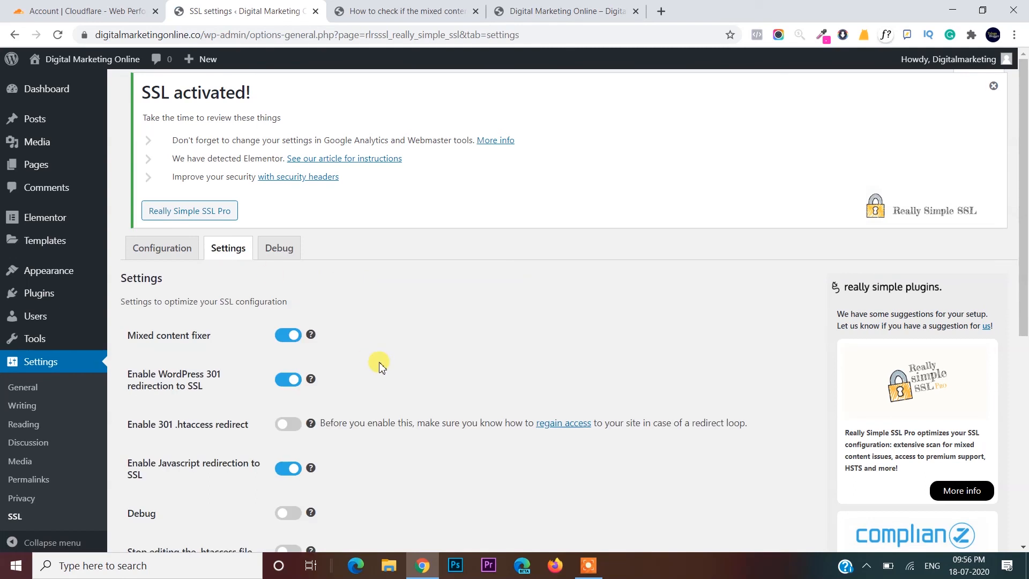
scroll(379, 365, "down", 4)
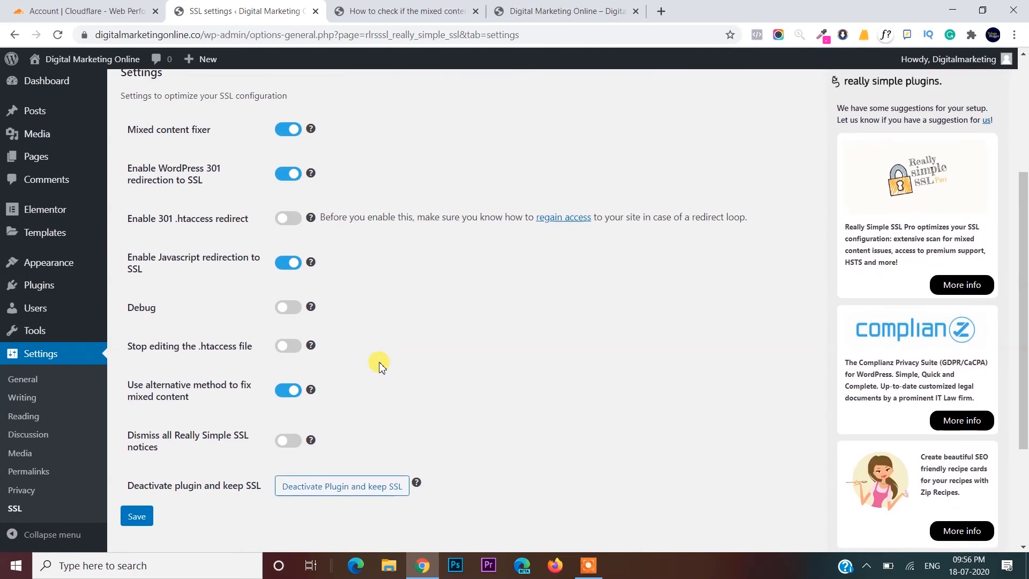
scroll(379, 364, "up", 2)
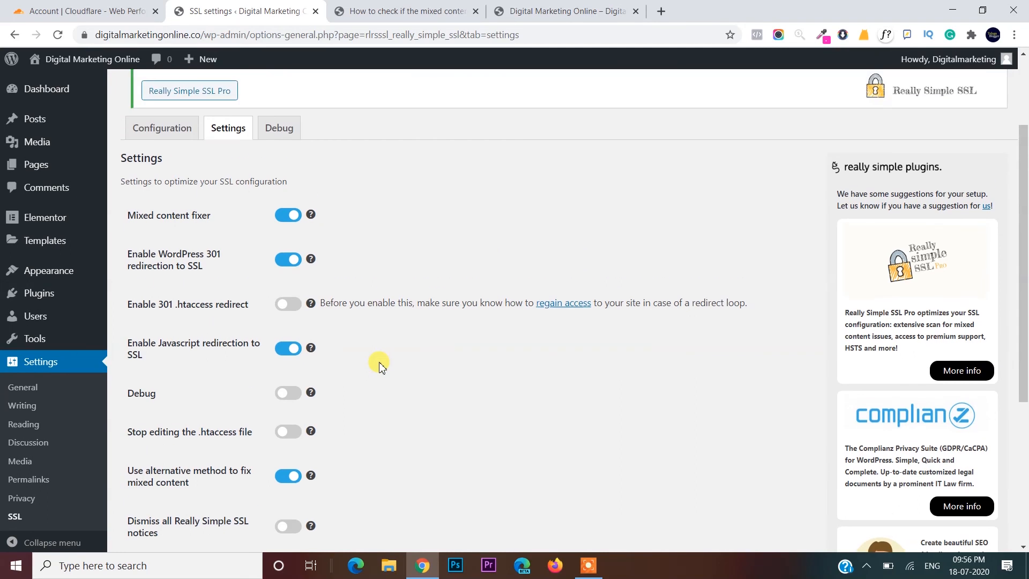
scroll(379, 365, "up", 2)
left_click(189, 256)
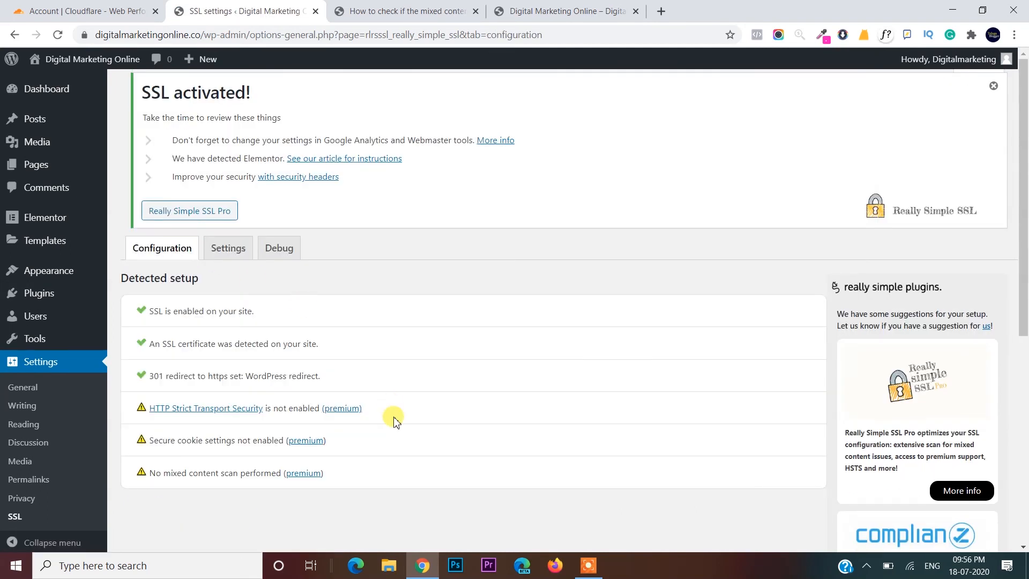
- Close the mixed-content help article and reload the site's homepage
scroll(394, 421, "down", 7)
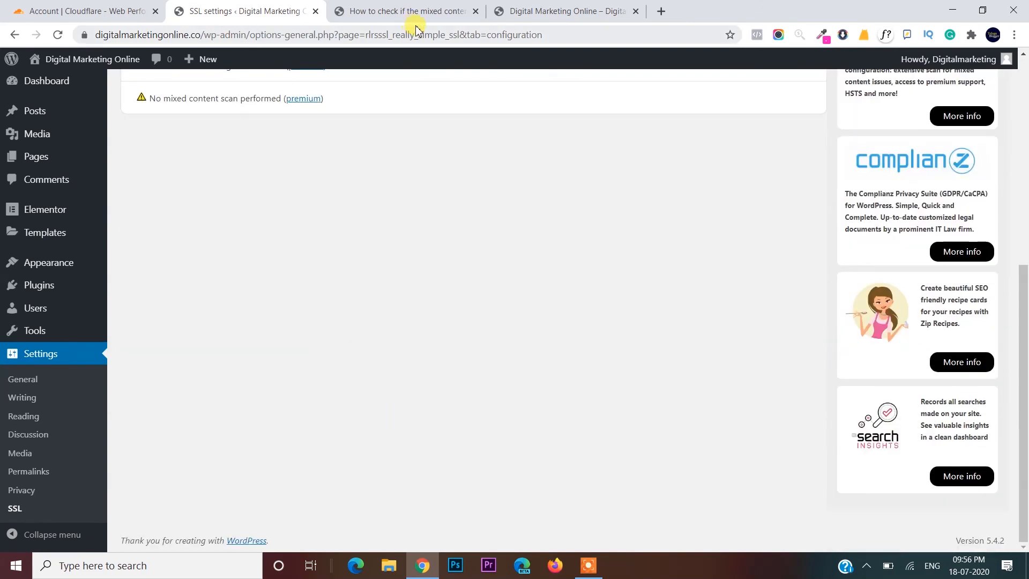
left_click(409, 12)
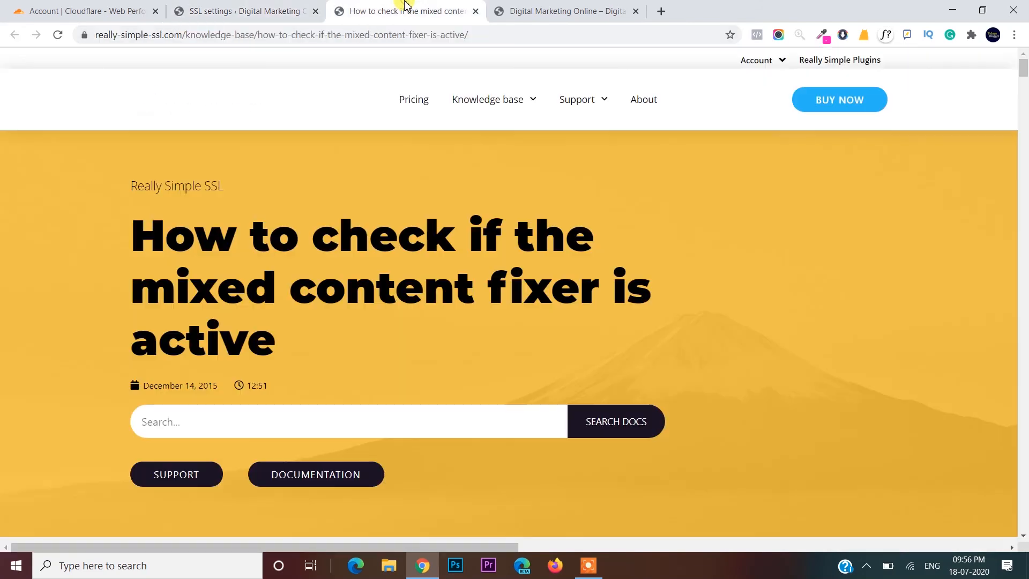
left_click(537, 9)
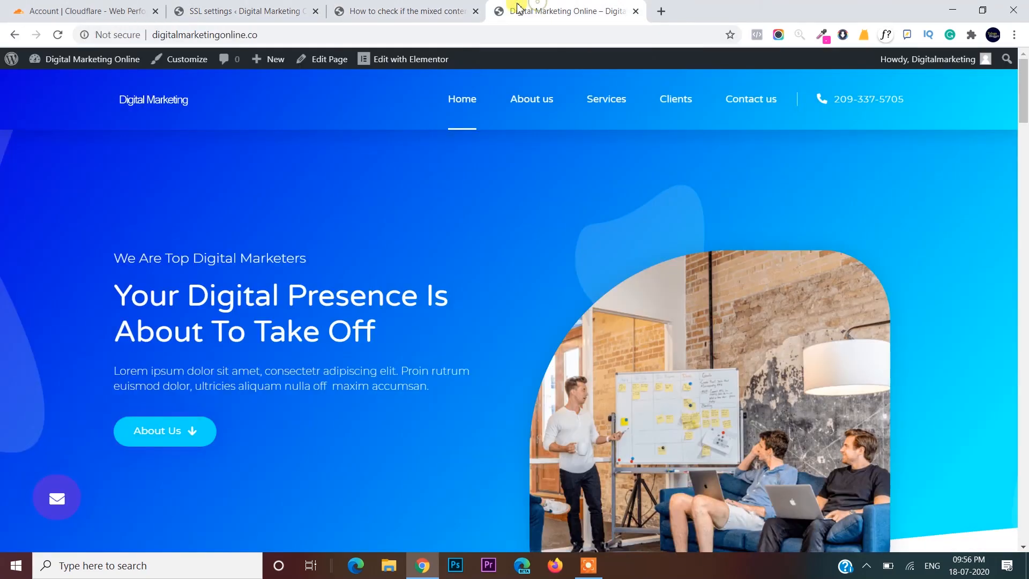
left_click(476, 11)
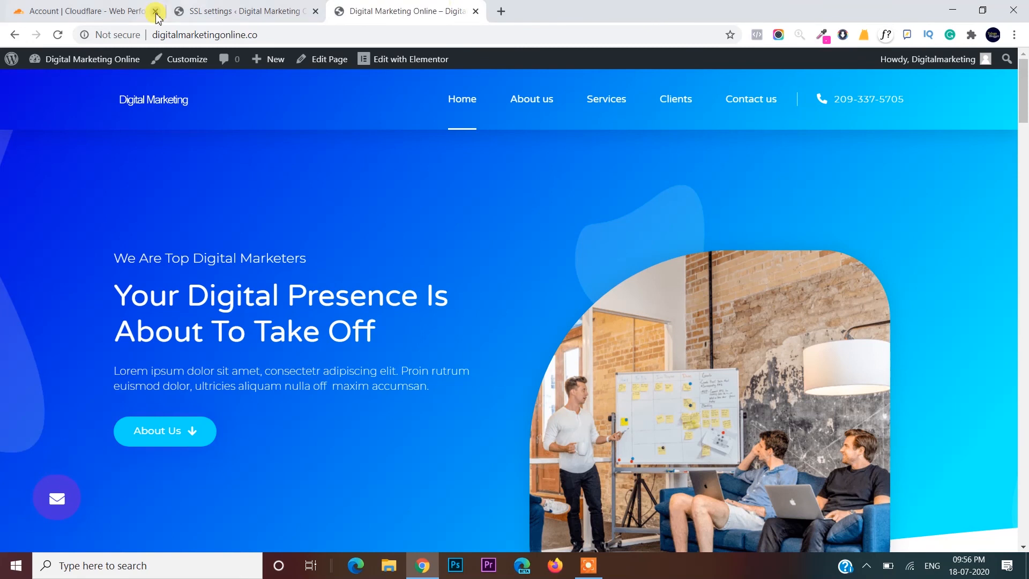
left_click(59, 35)
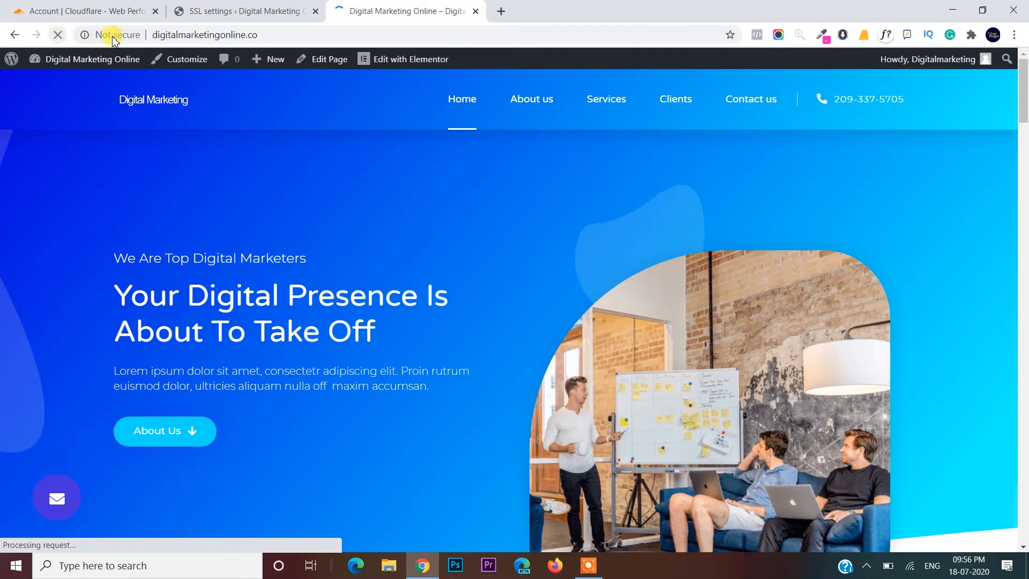
- Confirm the site certificate is valid and issued by Cloudflare Inc ECC CA-3
left_click(134, 35)
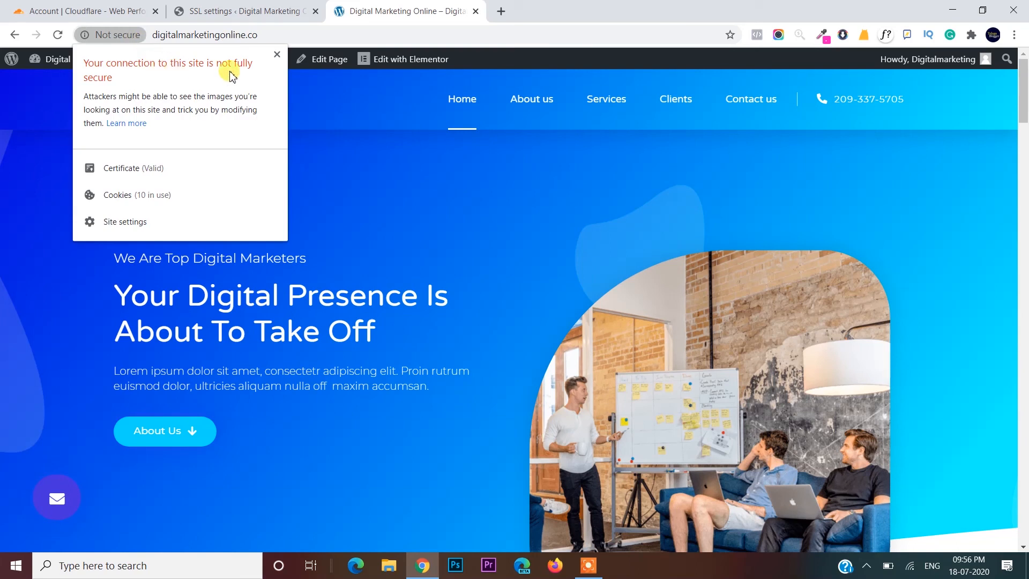
left_click(123, 168)
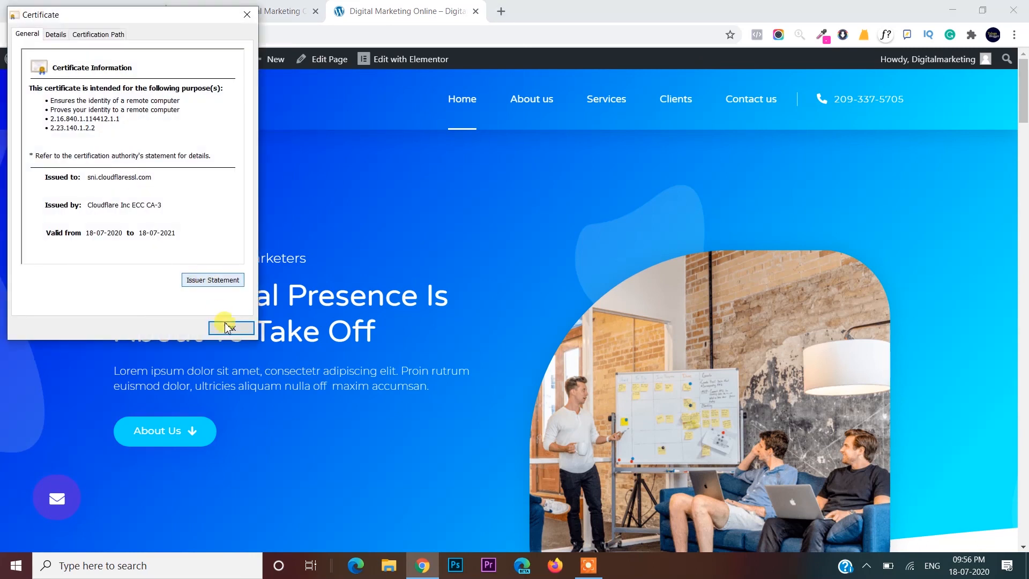
left_click(225, 325)
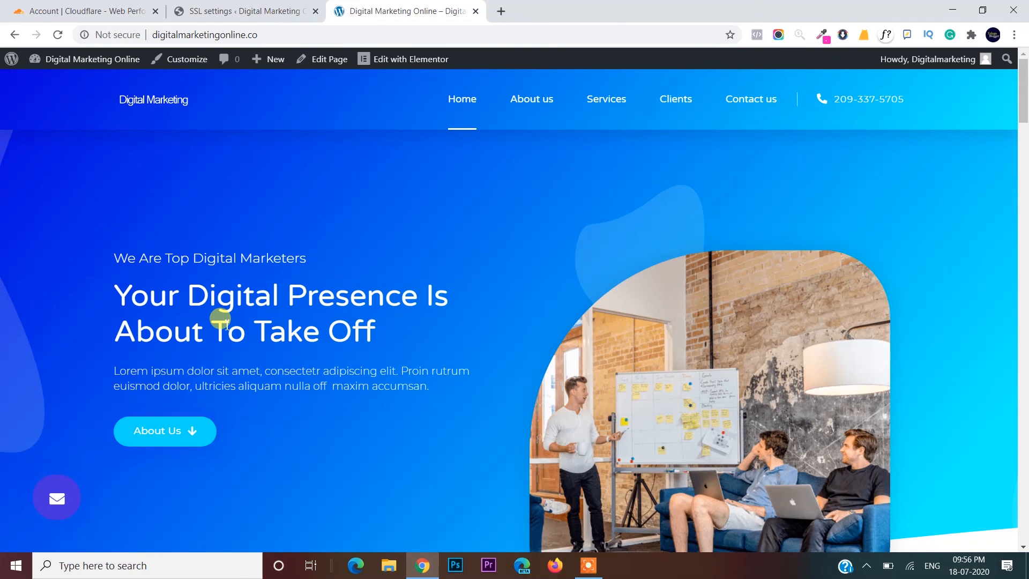
- Close the Digital Marketing Online tab and show the Really Simple SSL option toggles
scroll(219, 319, "down", 10)
scroll(220, 319, "up", 10)
left_click(476, 11)
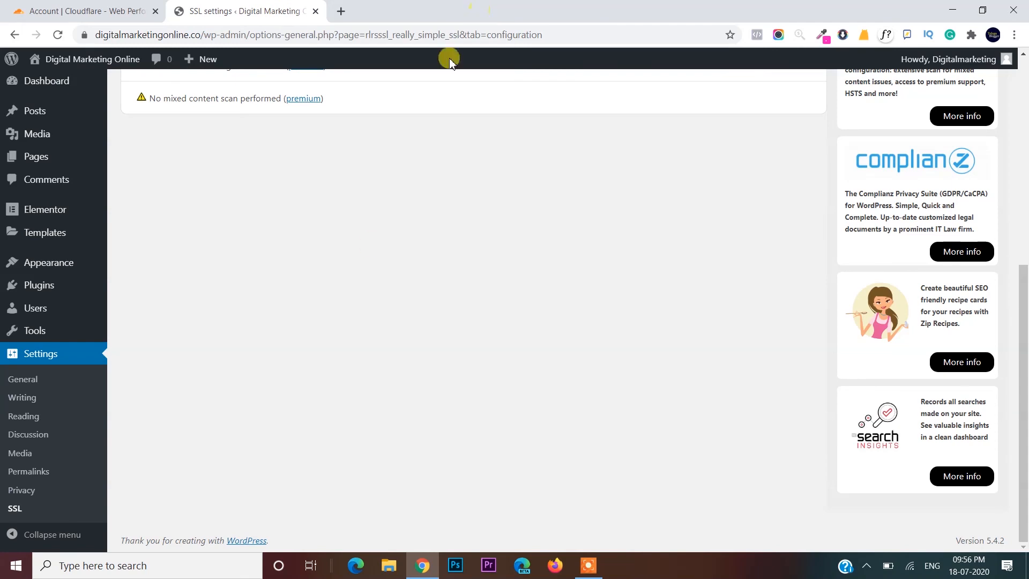
scroll(373, 249, "up", 7)
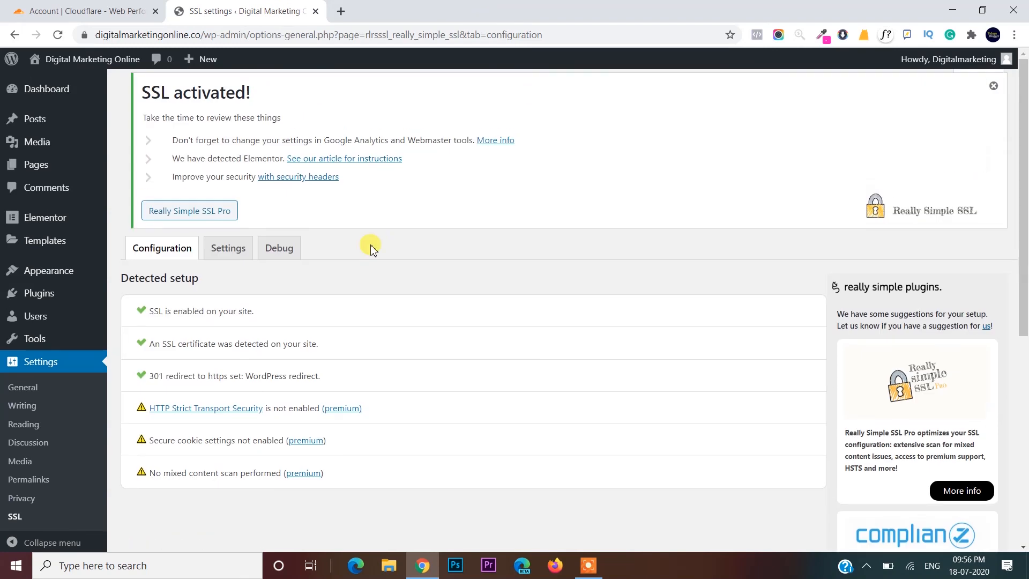
left_click(242, 254)
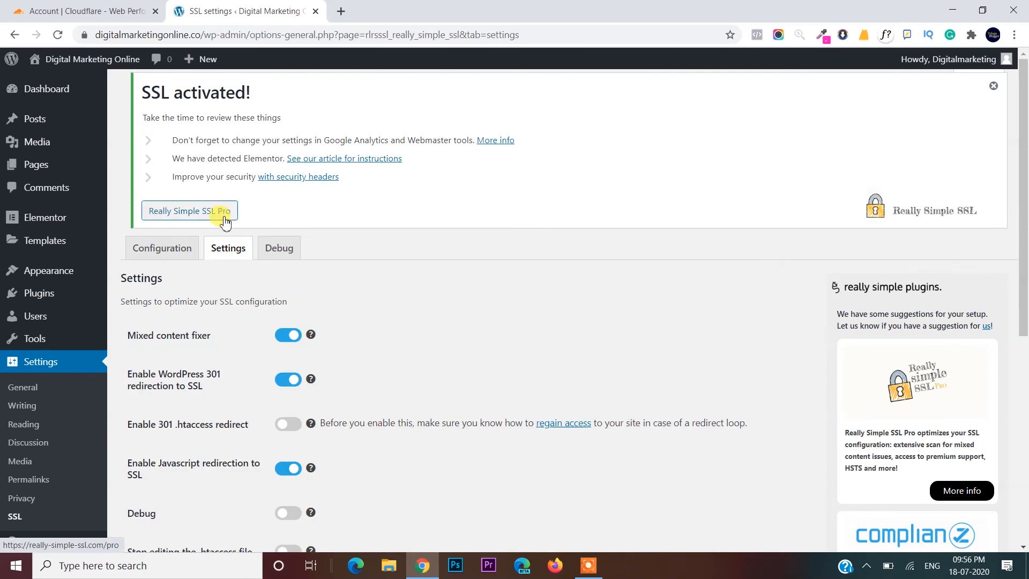
scroll(225, 222, "down", 7)
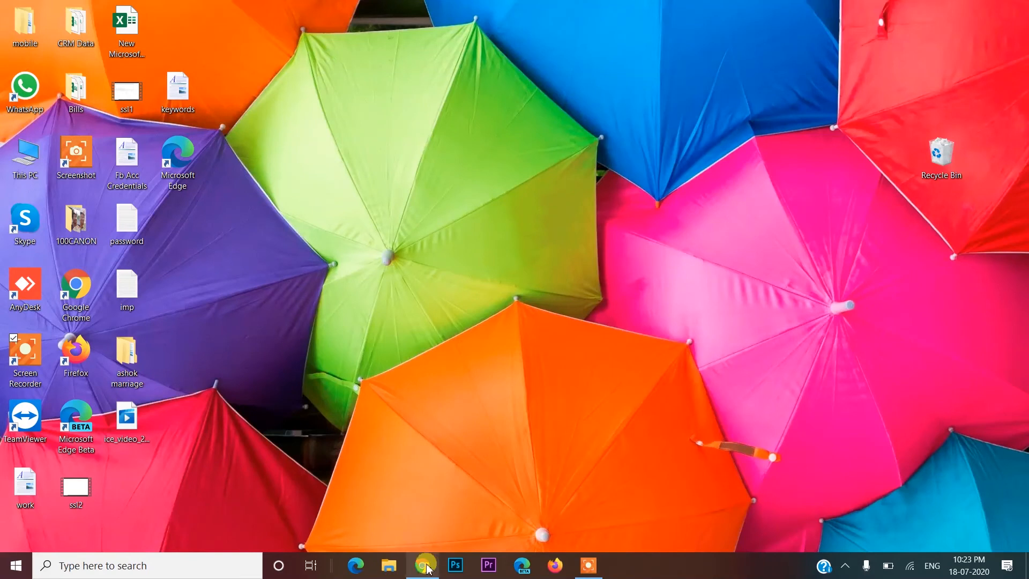
- Reopen the browser and verify the About us page loads securely over HTTPS
left_click(425, 565)
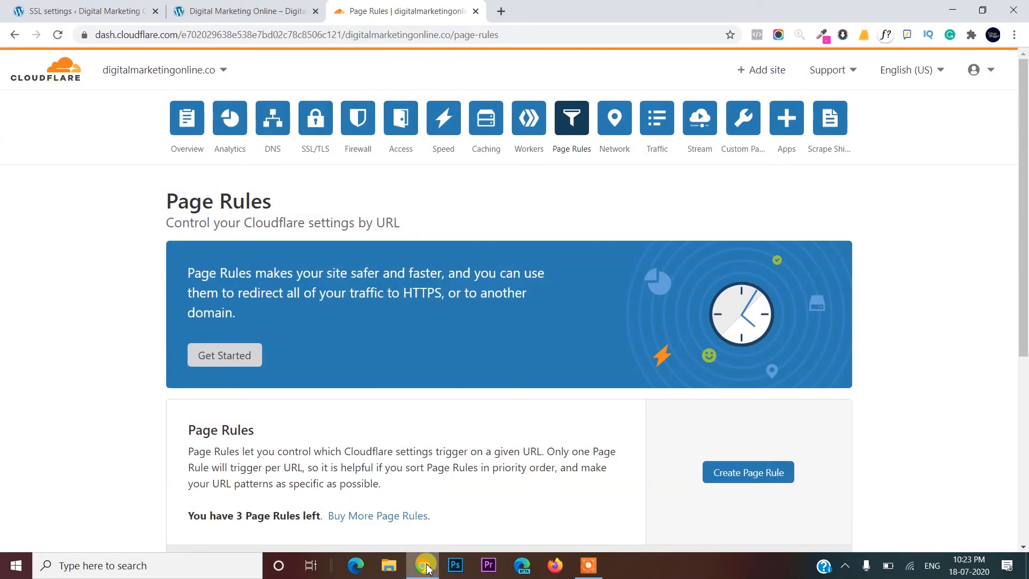
left_click(256, 6)
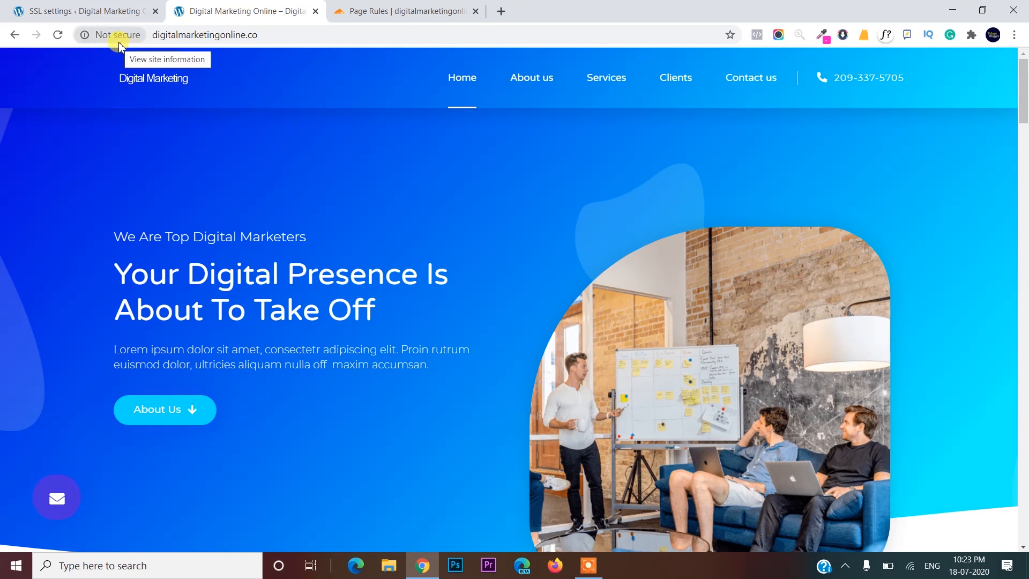
left_click(535, 85)
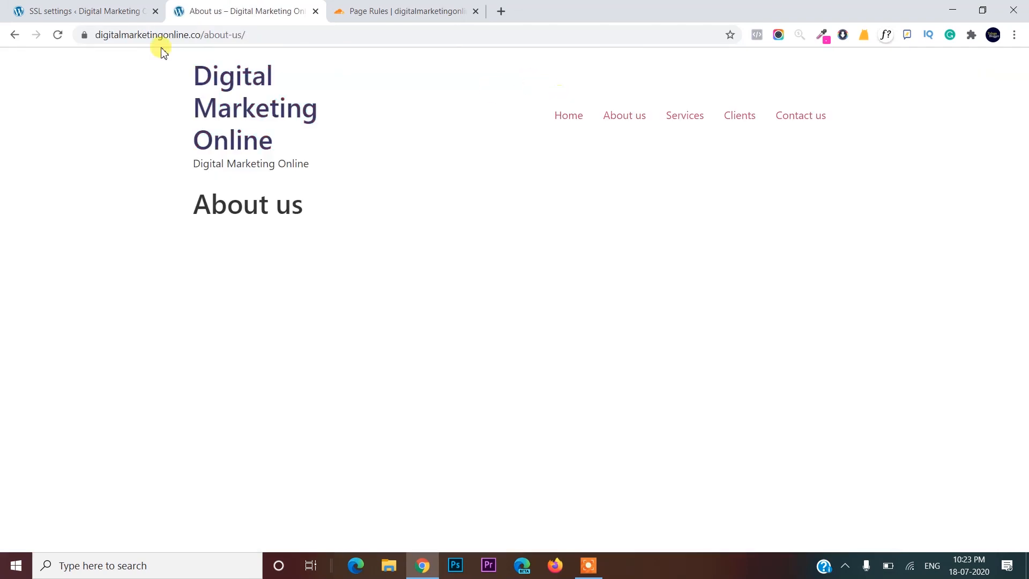
left_click(85, 35)
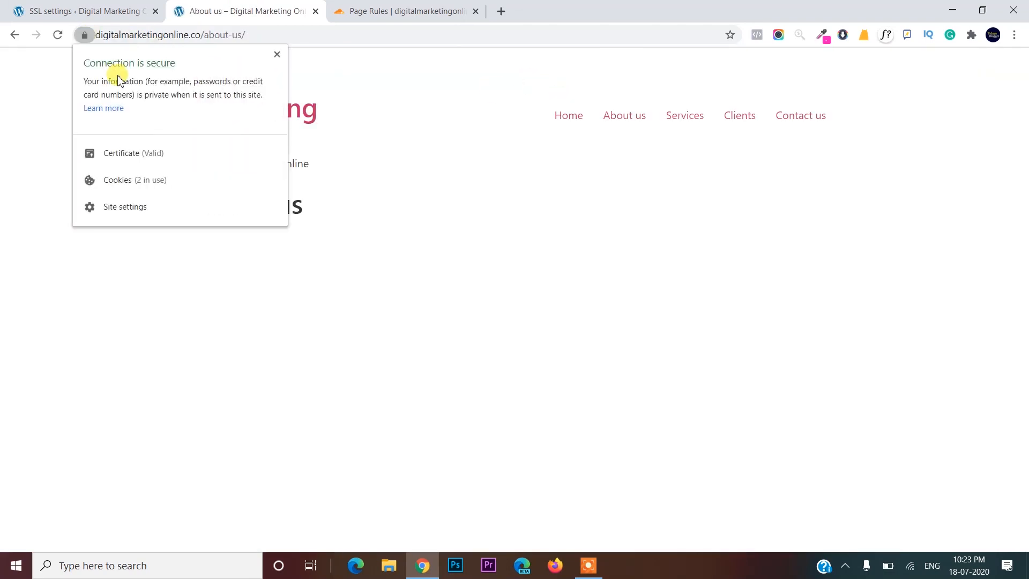
left_click(505, 61)
- Check the Clients, Services and Home pages, then return to the Really Simple SSL settings
left_click(746, 121)
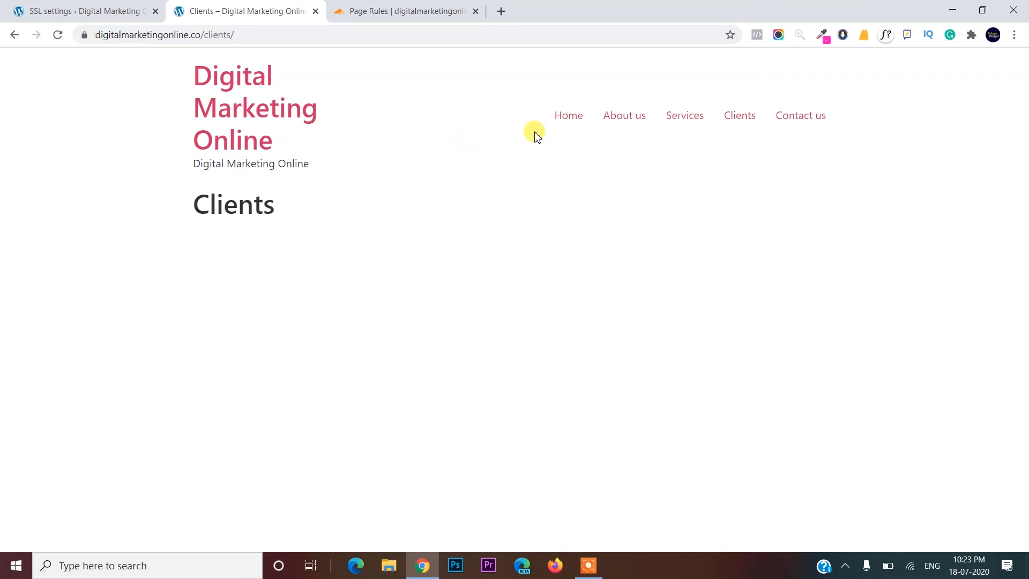
left_click(667, 117)
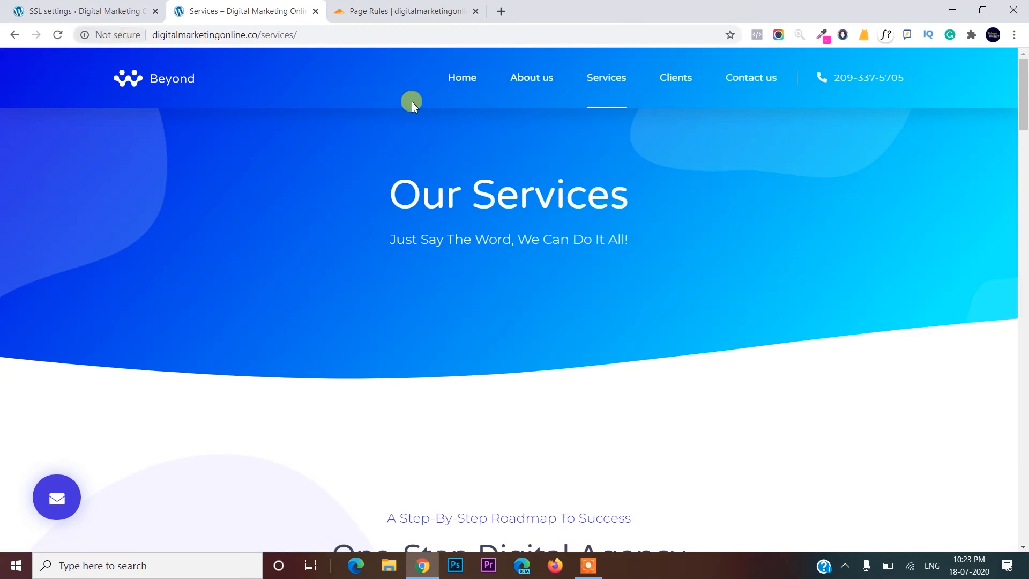
left_click(462, 86)
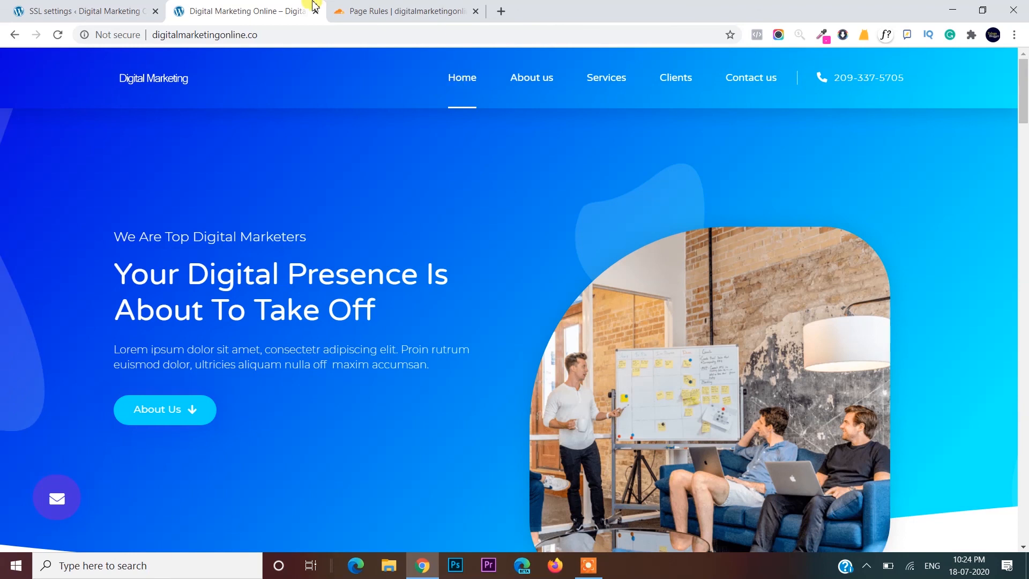
left_click(109, 6)
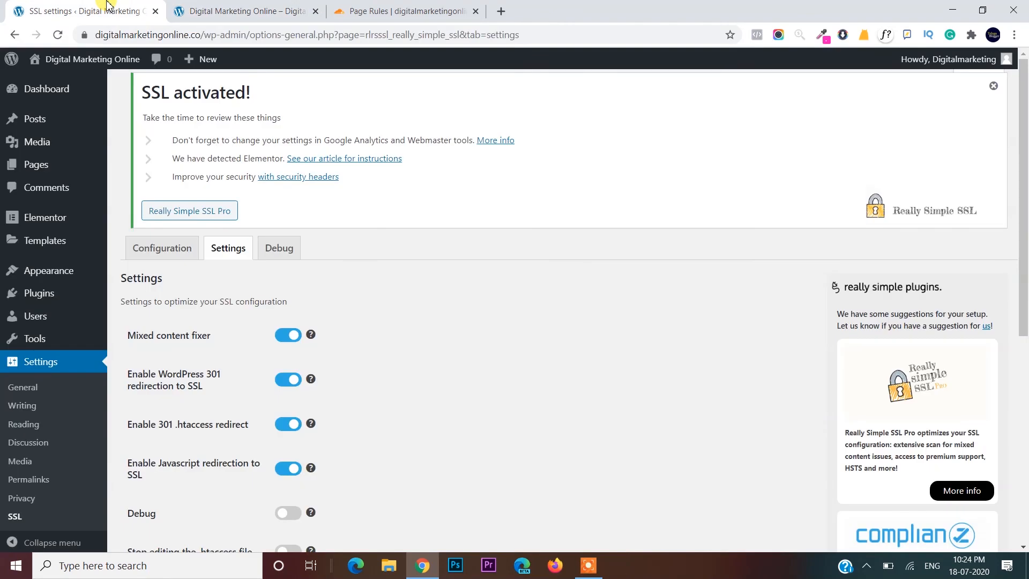
- Go to Elementor's Tools page and its Replace URL form
scroll(76, 336, "down", 3)
mouse_move(19, 268)
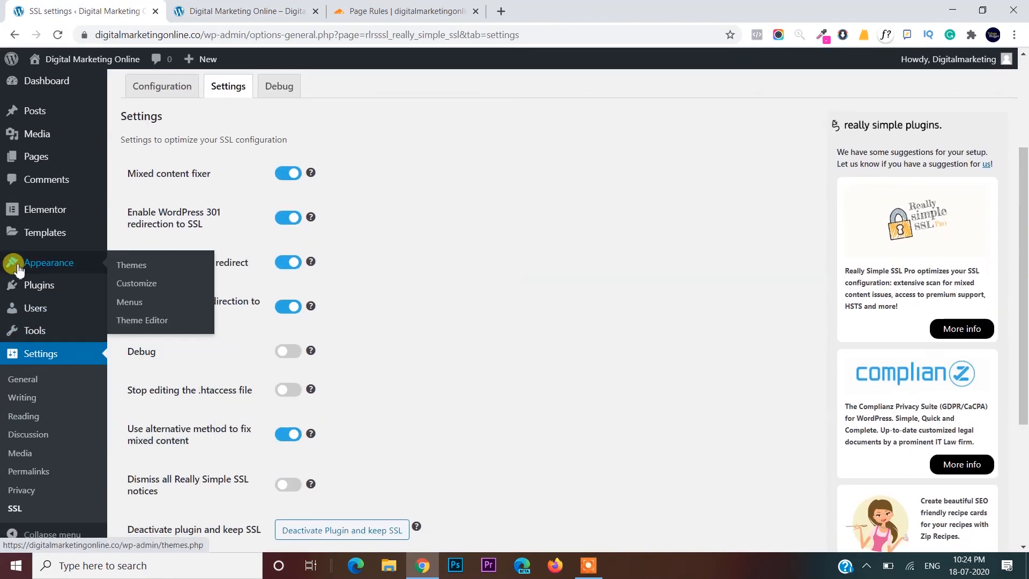
scroll(18, 265, "down", 3)
mouse_move(52, 209)
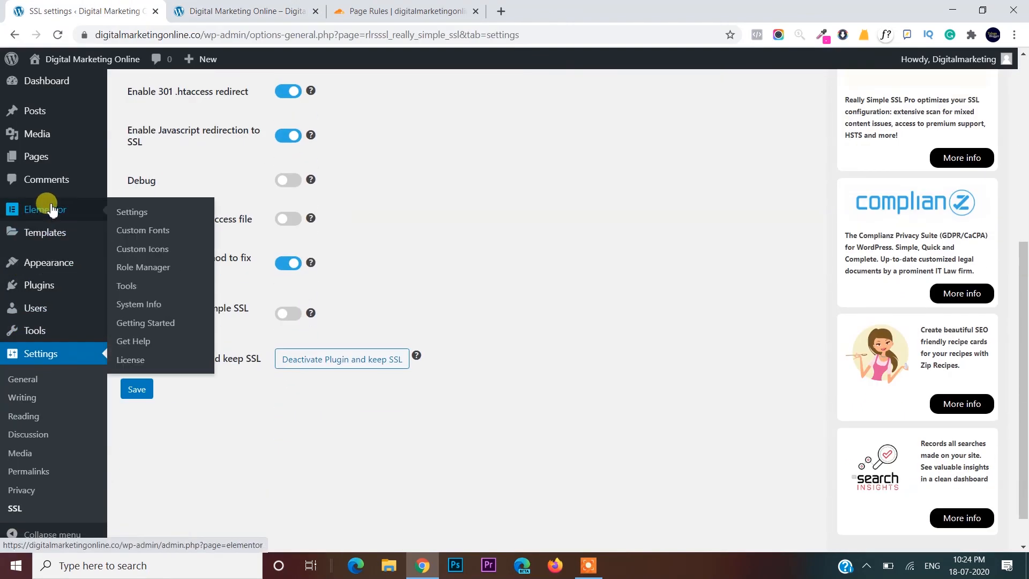
left_click(132, 288)
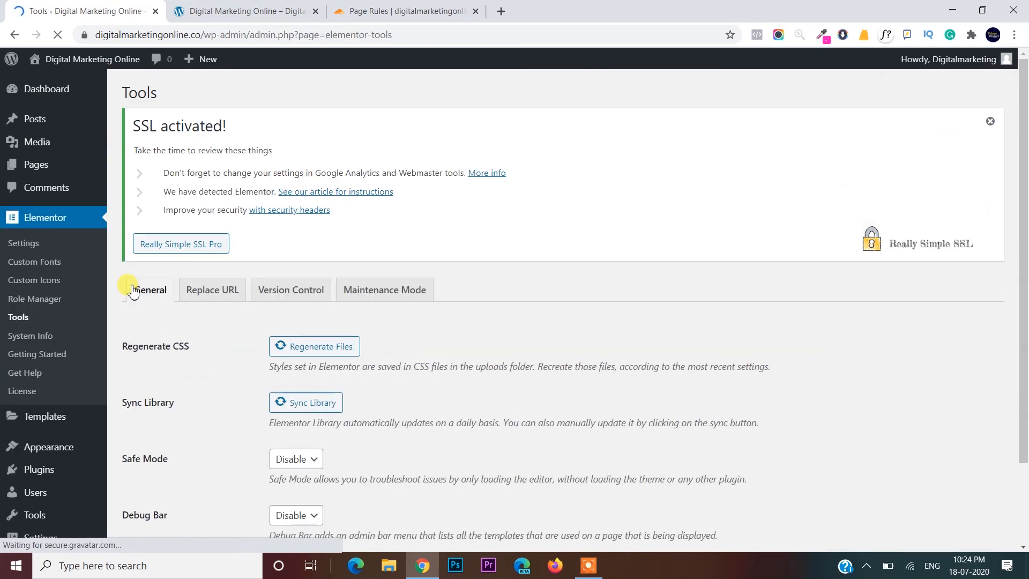
left_click(208, 299)
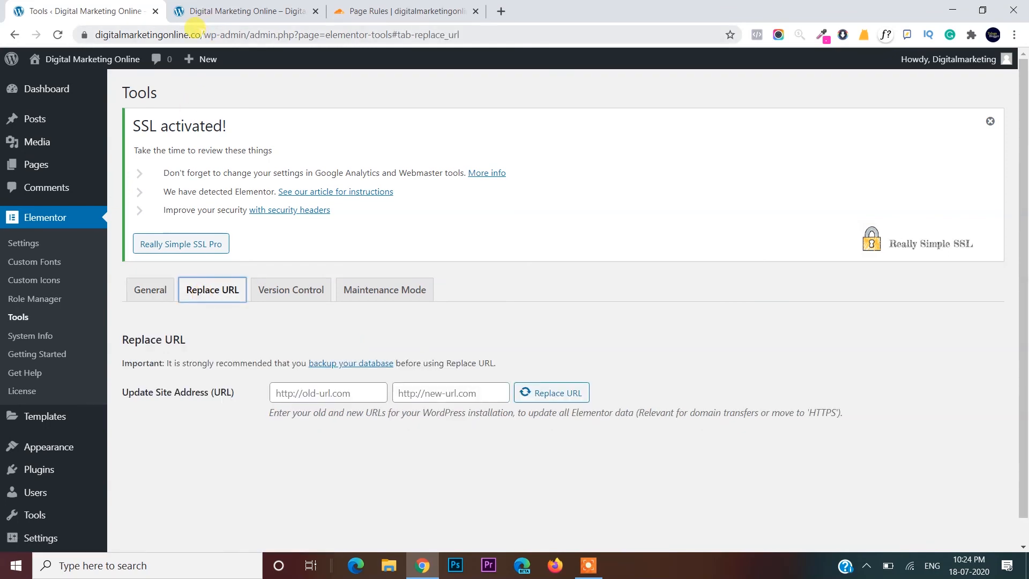
left_click_drag(196, 28, 94, 32)
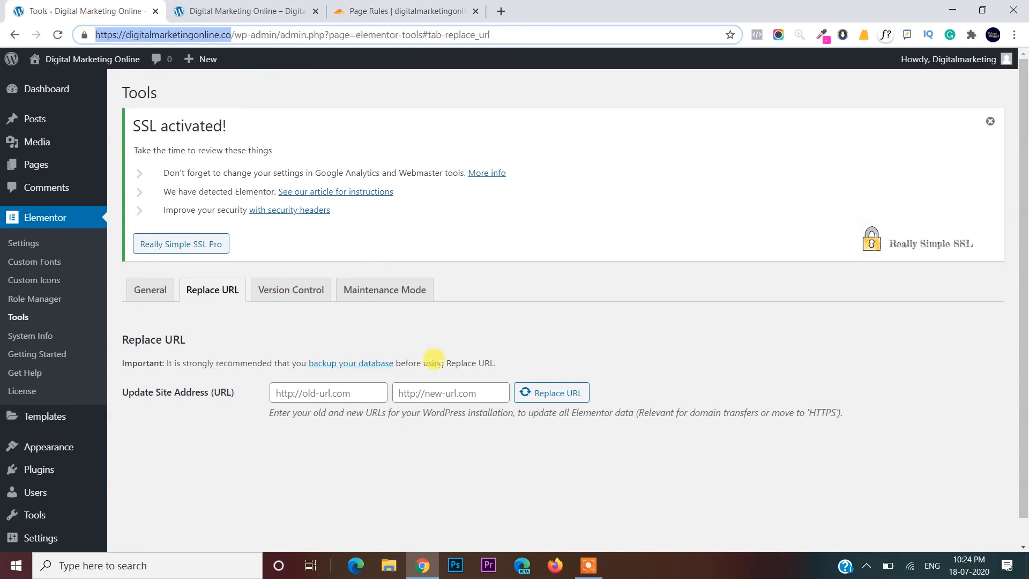
left_click(437, 393)
key("ctrl+v")
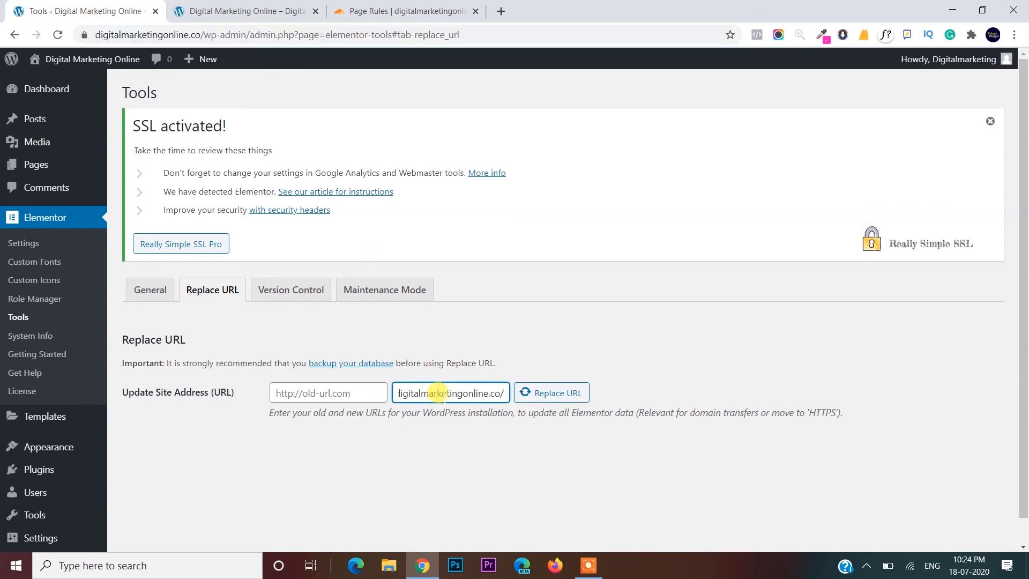
key("BackSpace")
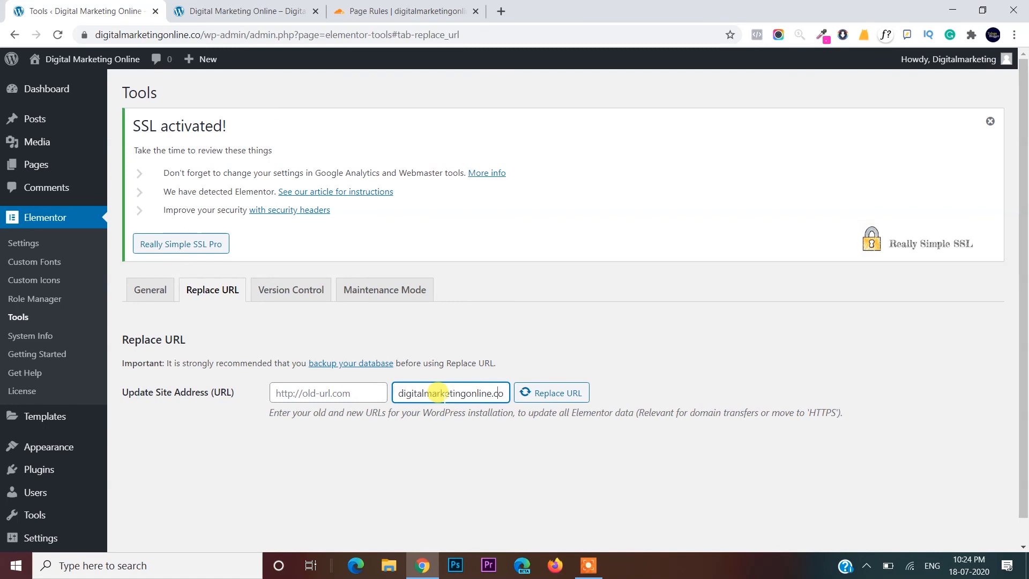
key("Home")
type("https://")
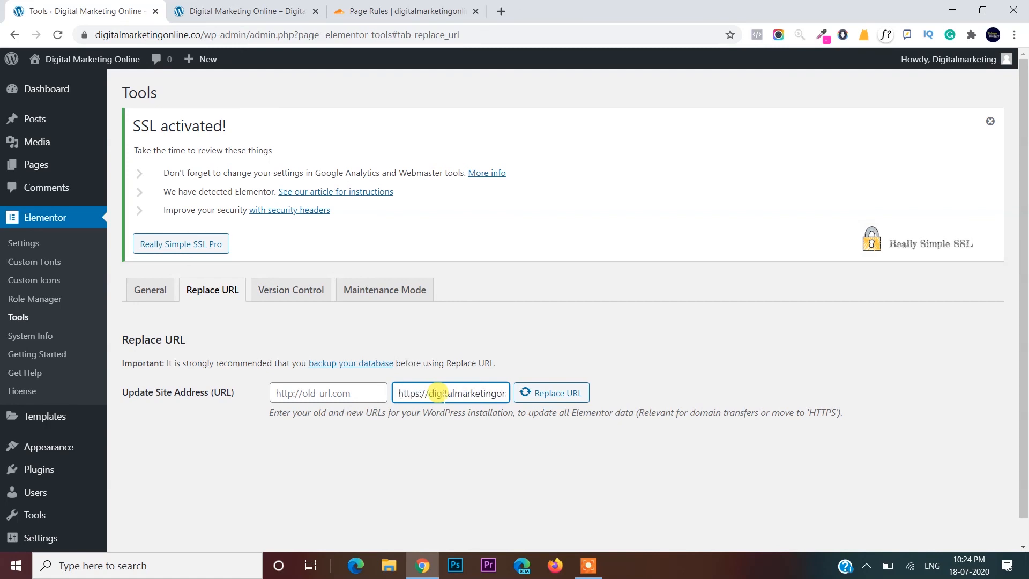
left_click(333, 391)
type("digitalmarketingonline.co/")
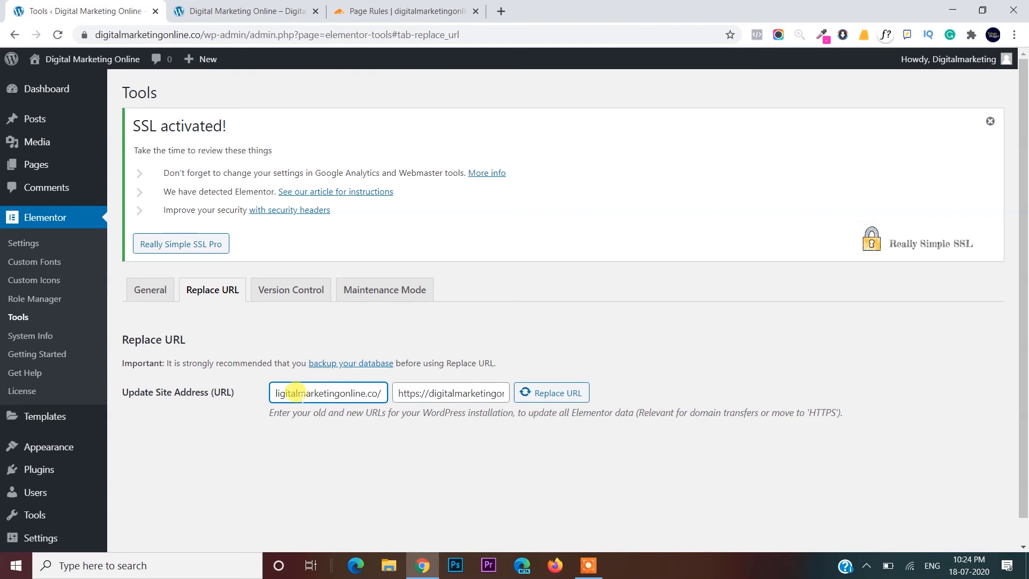
key("Home")
type("https://")
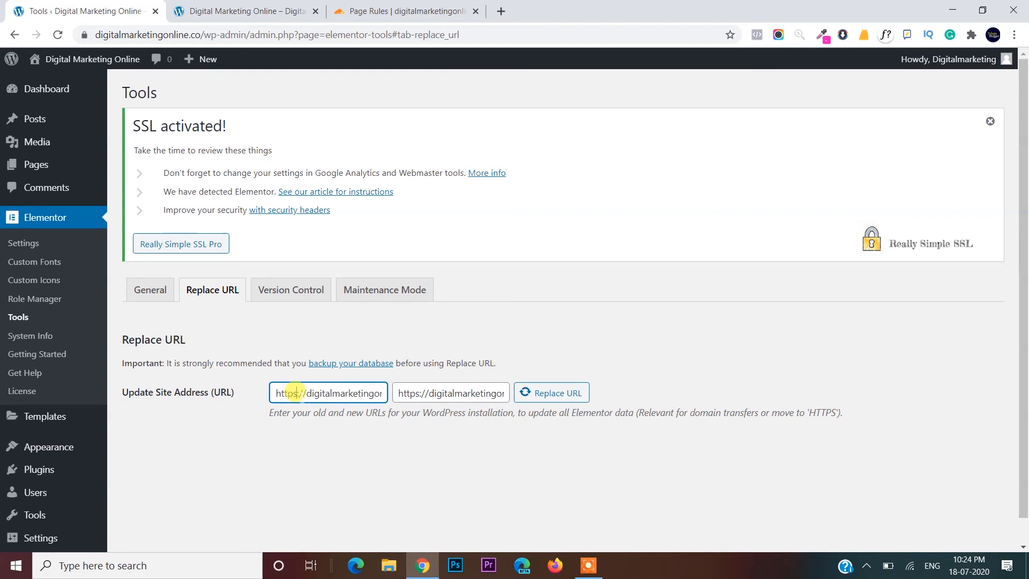
left_click(295, 393)
key("Delete")
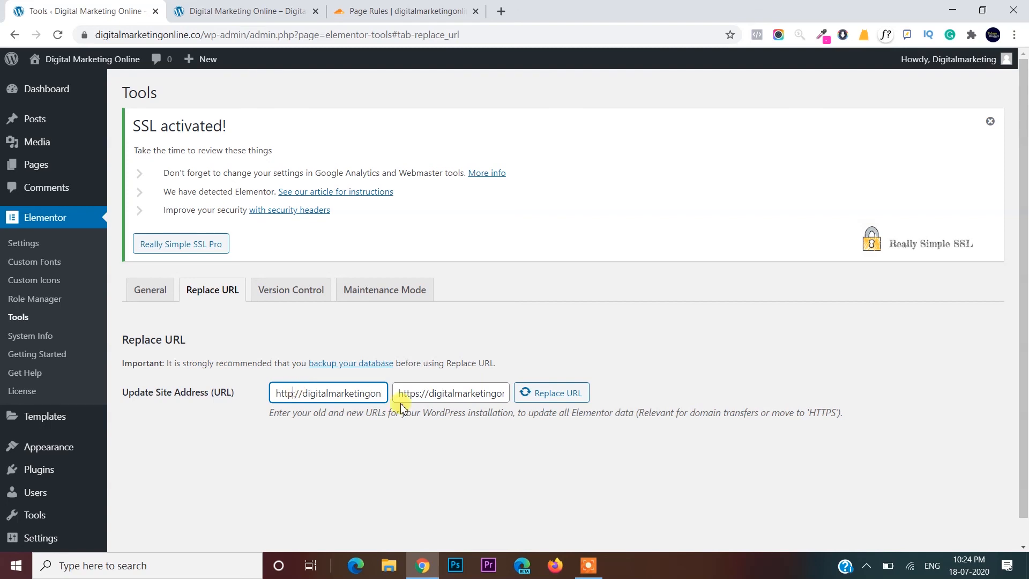
left_click(455, 395)
key("End")
left_click(557, 398)
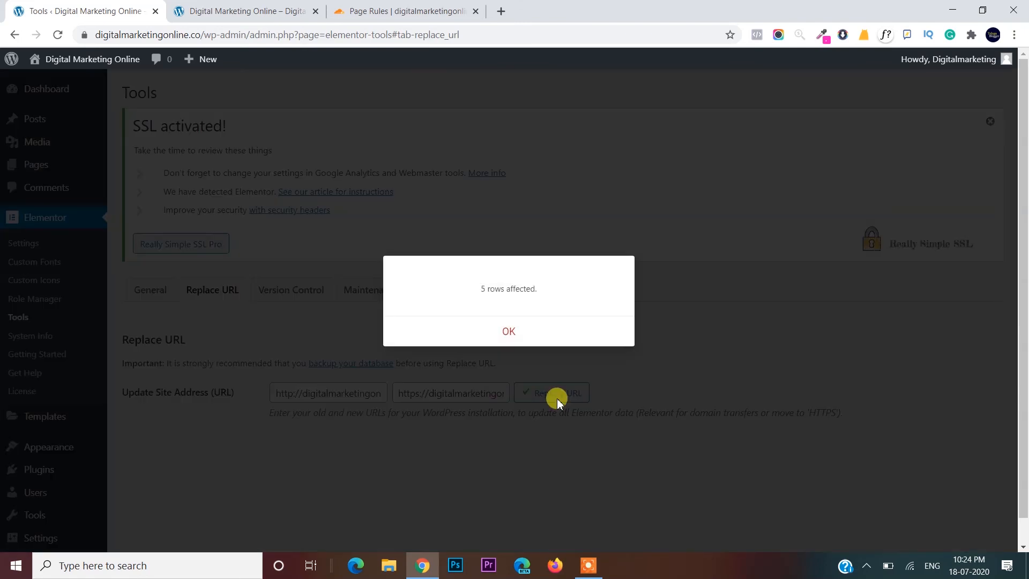
left_click(511, 337)
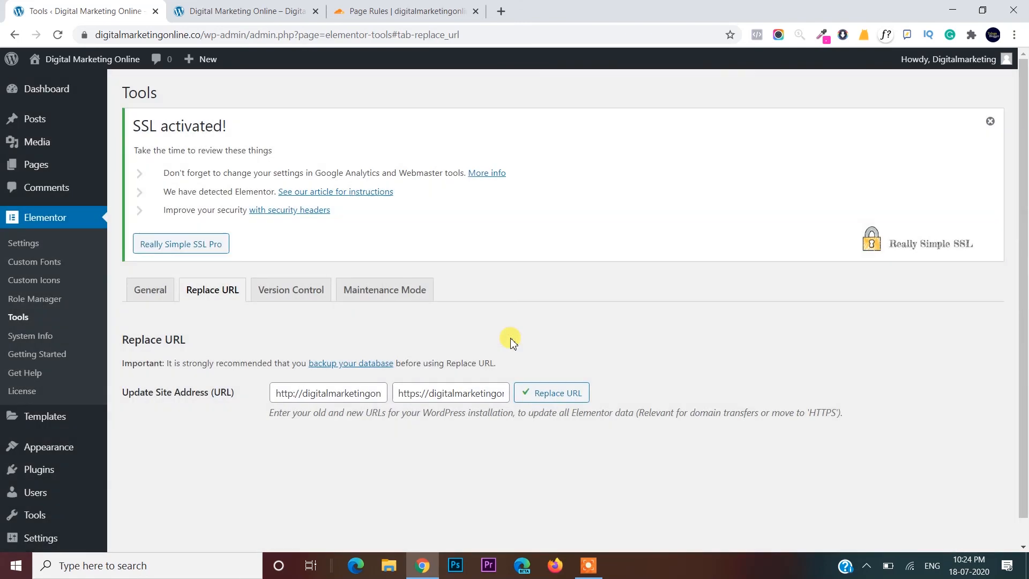
- Regenerate Elementor's CSS files, sync its template library, save the tools settings, and reopen Replace URL
left_click(132, 300)
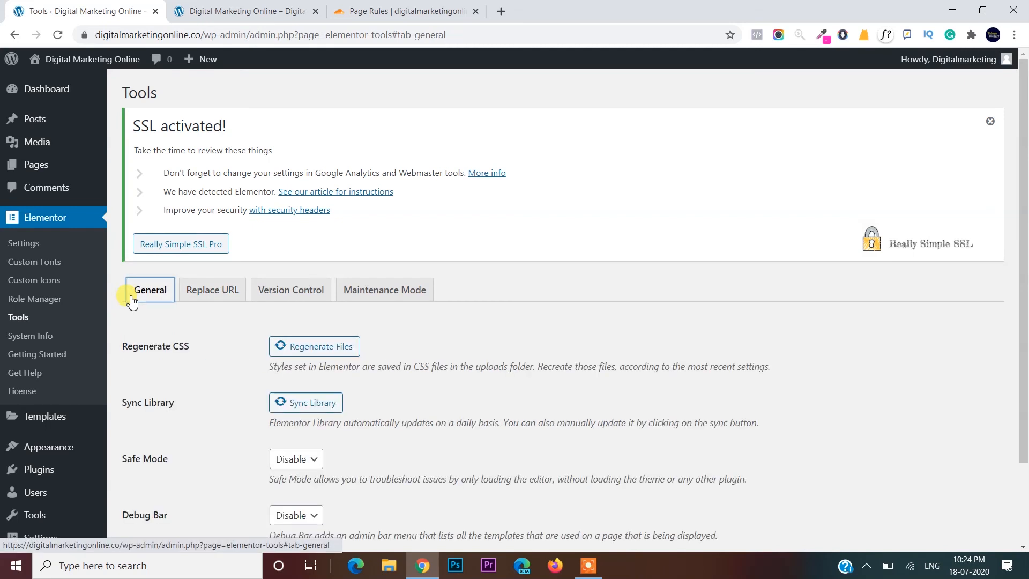
left_click(291, 351)
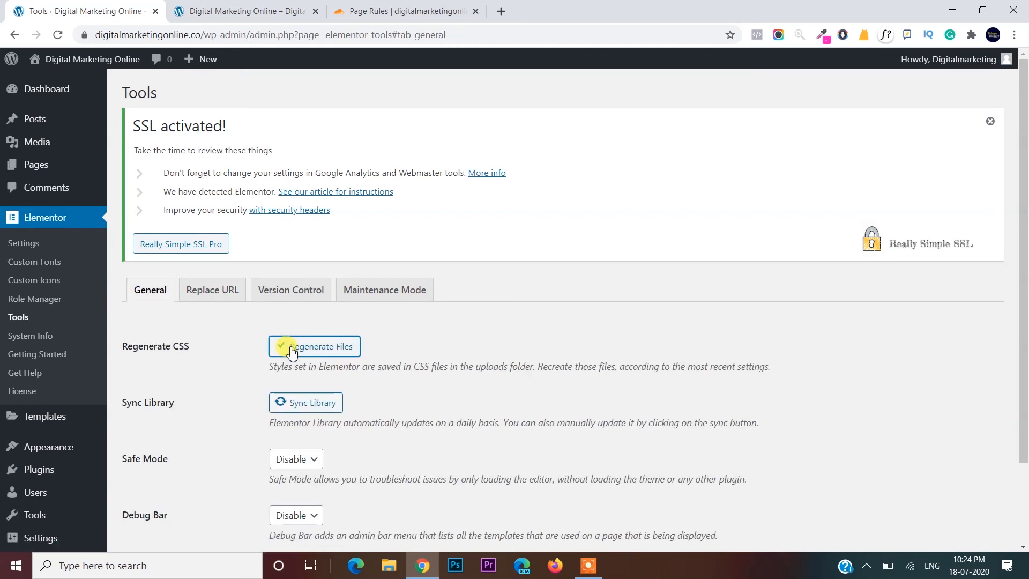
left_click(294, 406)
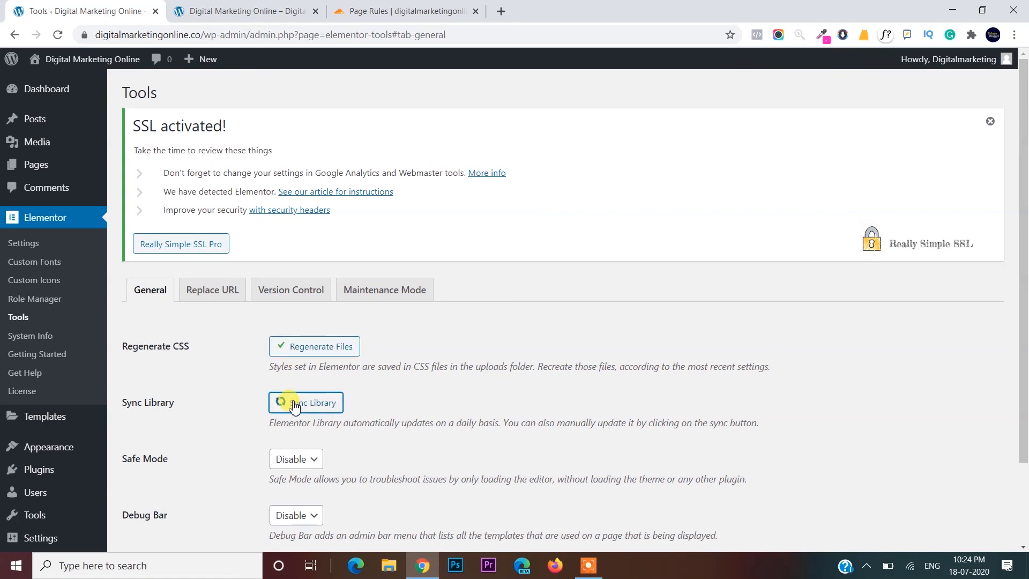
scroll(294, 405, "down", 2)
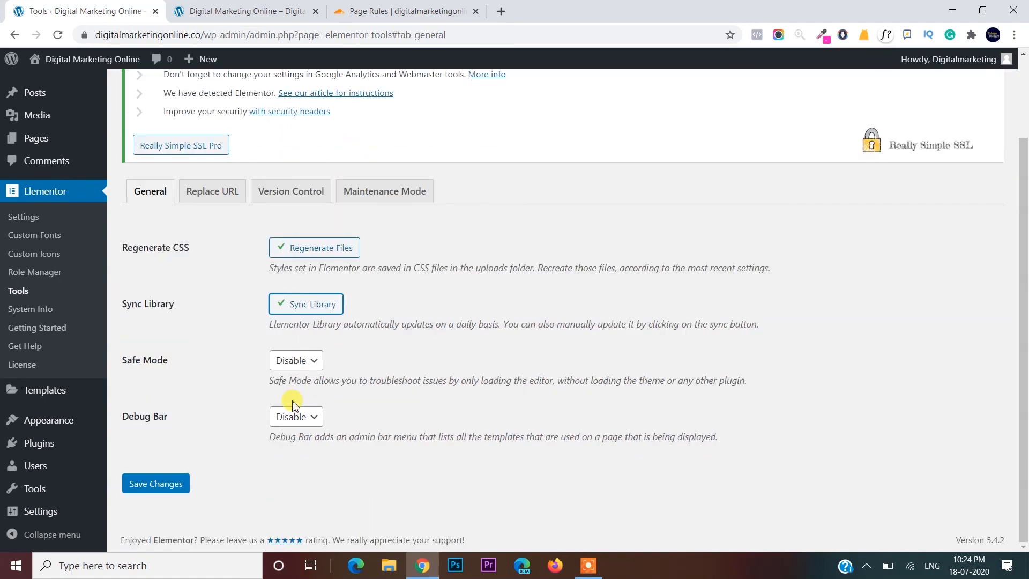
left_click(162, 488)
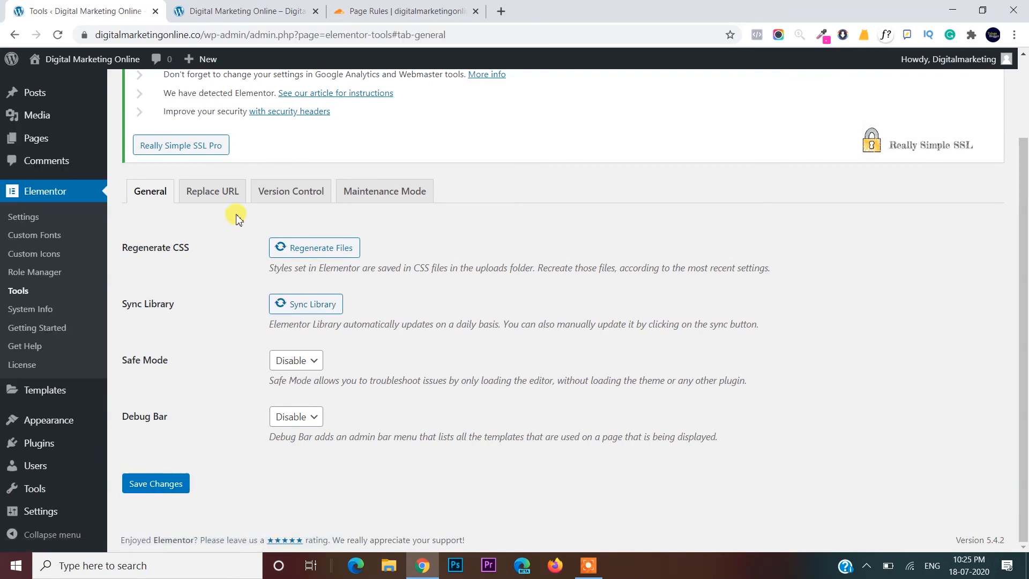
left_click(213, 190)
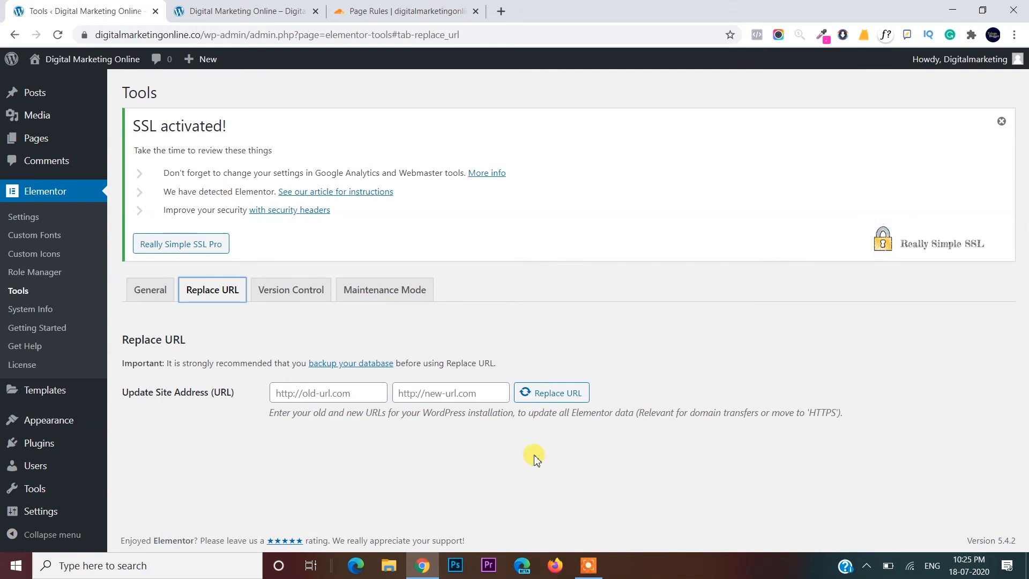
- Reload the live homepage and confirm its connection is secure with a valid certificate
left_click(252, 7)
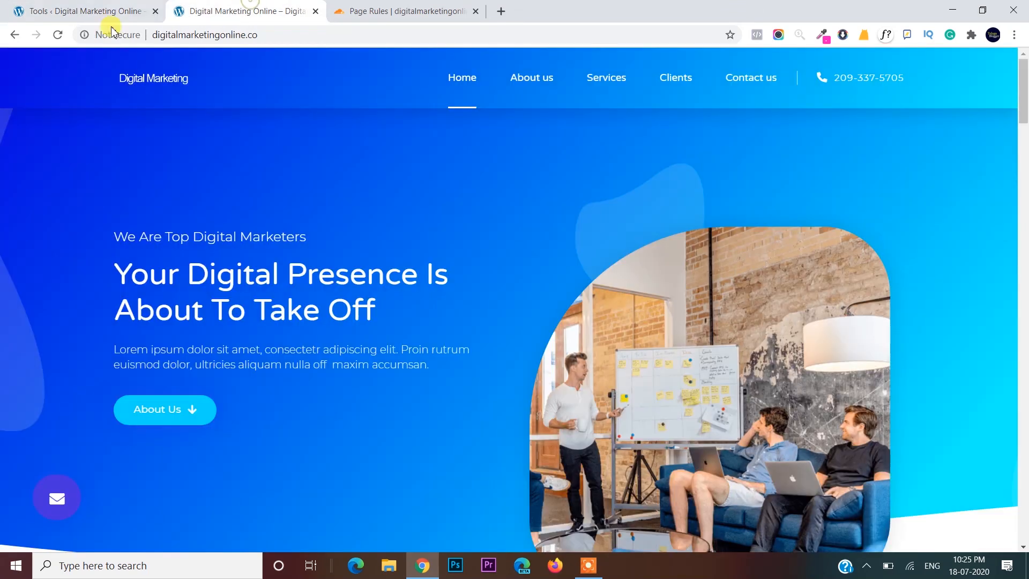
left_click(57, 36)
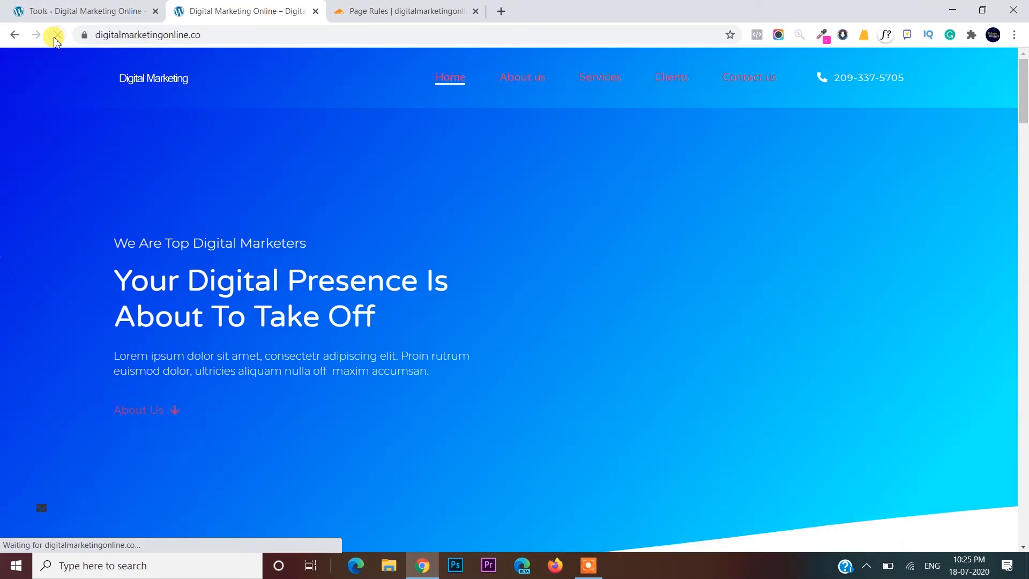
left_click(82, 40)
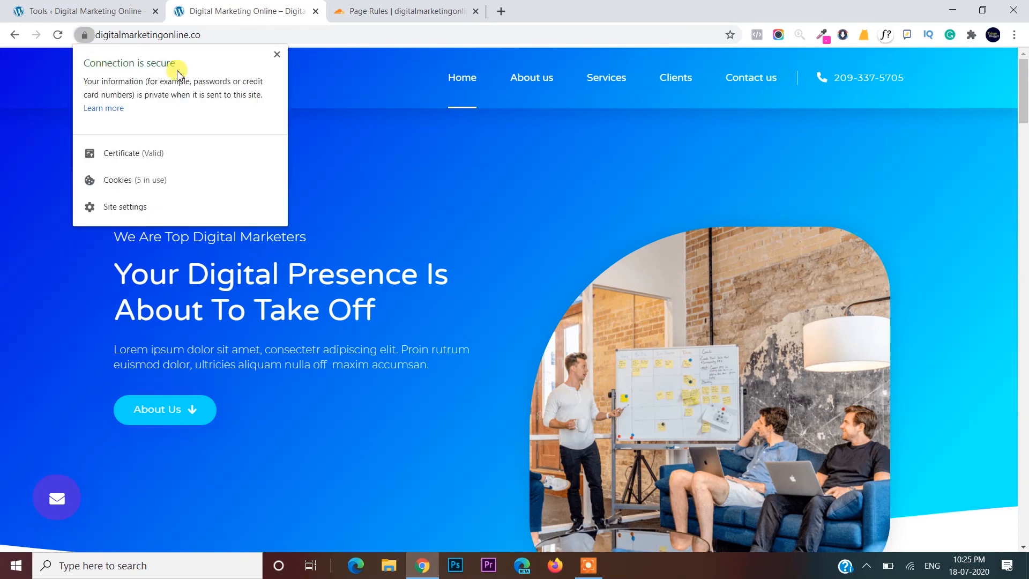
left_click(459, 97)
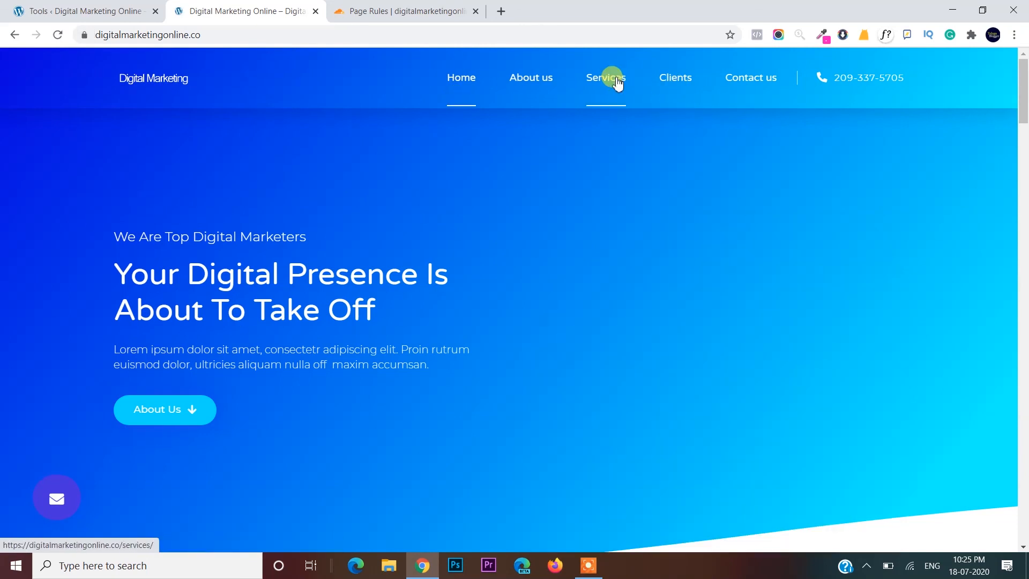
- Confirm the Services page is secure too, then return to the Elementor tools tab
left_click(617, 81)
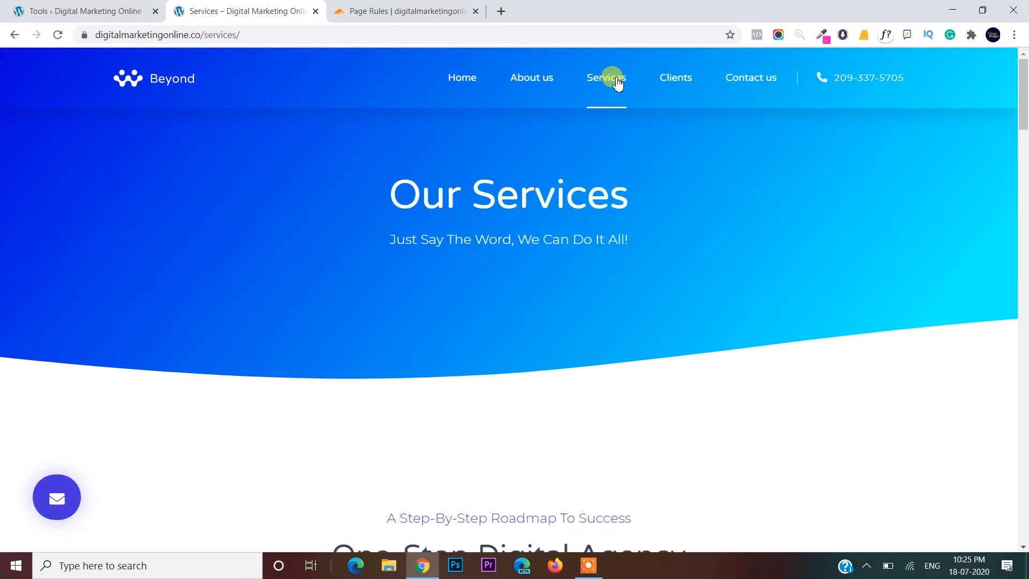
left_click(85, 36)
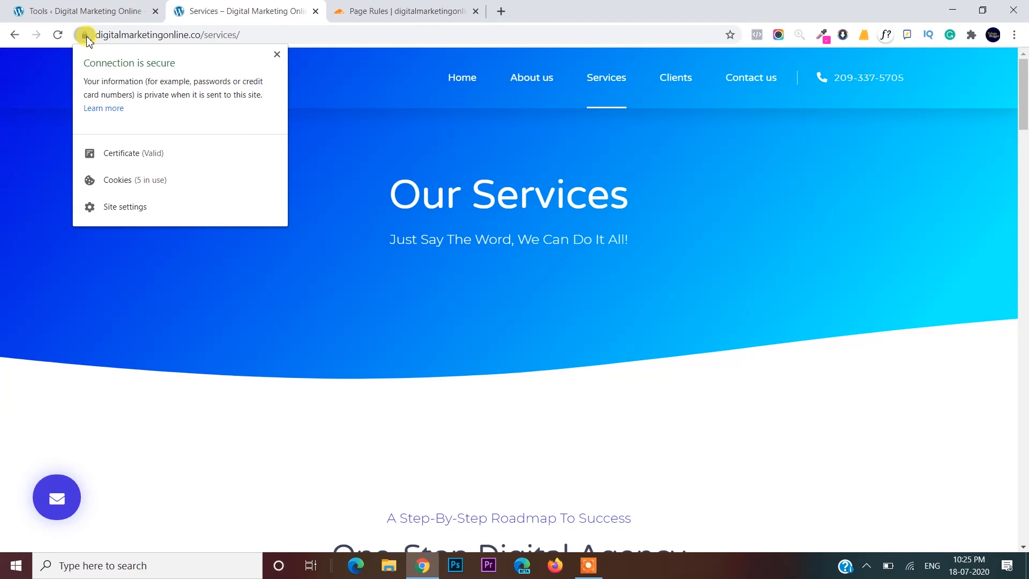
left_click(89, 4)
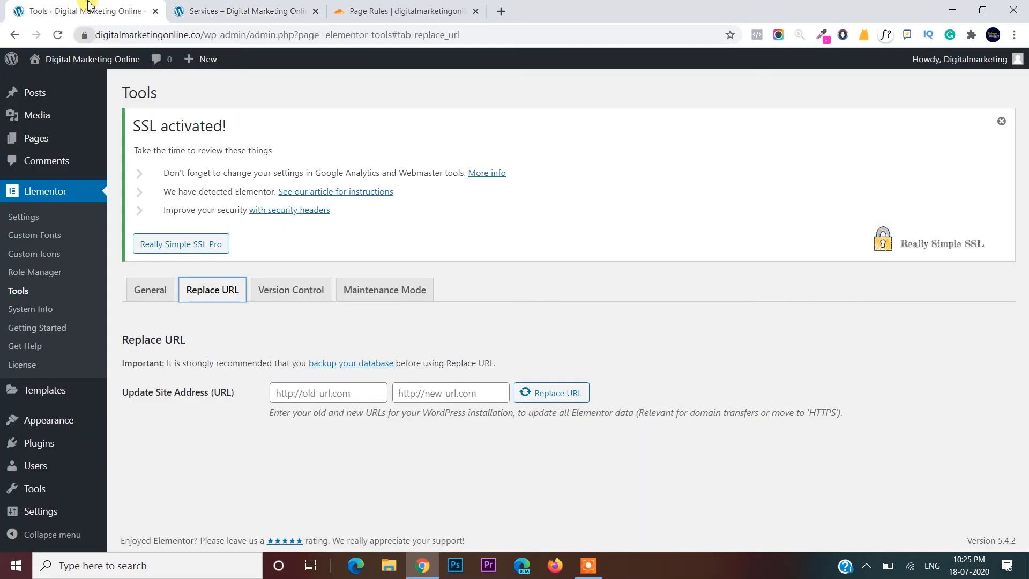